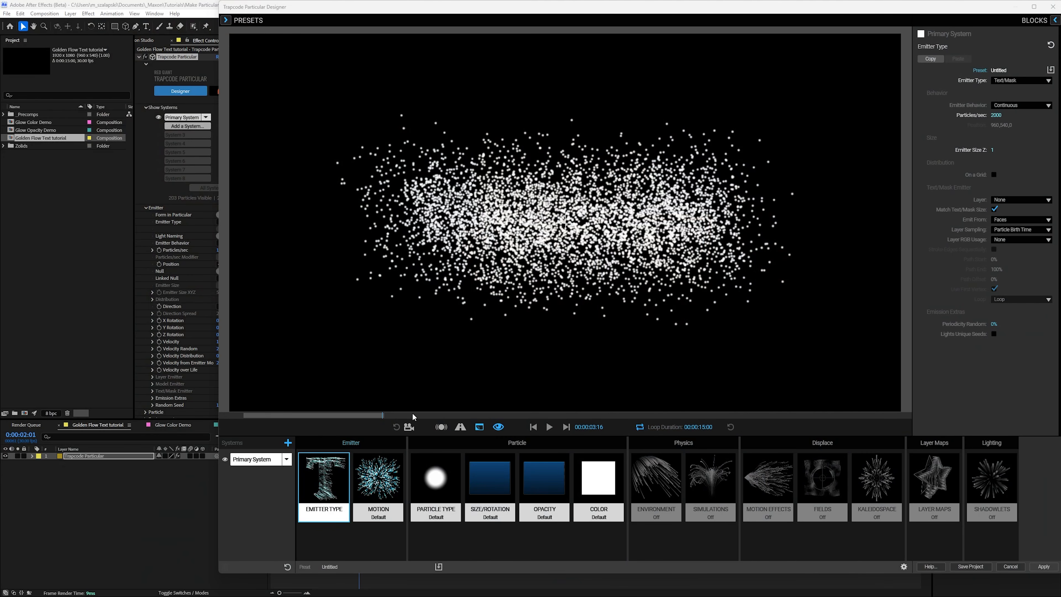
Step: Play the particle preview and lower the first two points of the Motion block's Velocity over Life curve to 0%
{"action": "left_click", "coordinate": [548, 427]}
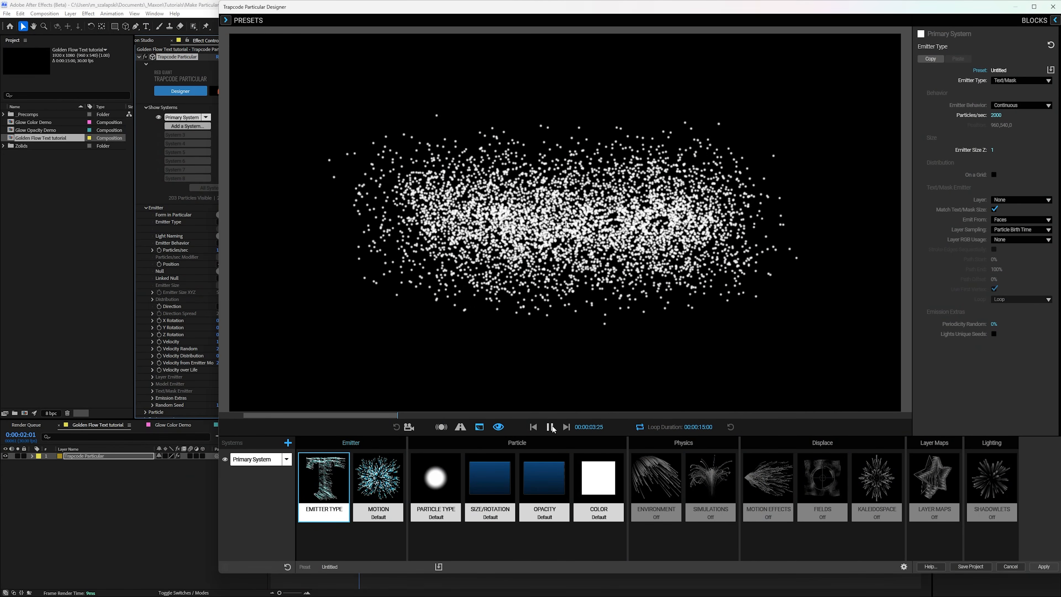
{"action": "left_click", "coordinate": [388, 489]}
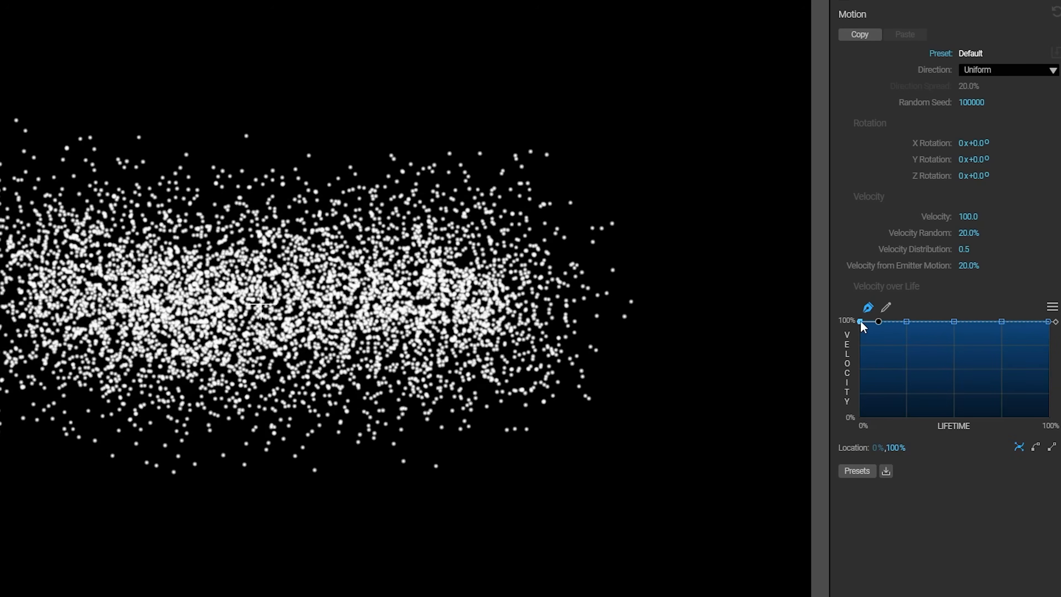
{"action": "left_click_drag", "start_coordinate": [861, 327], "coordinate": [859, 422]}
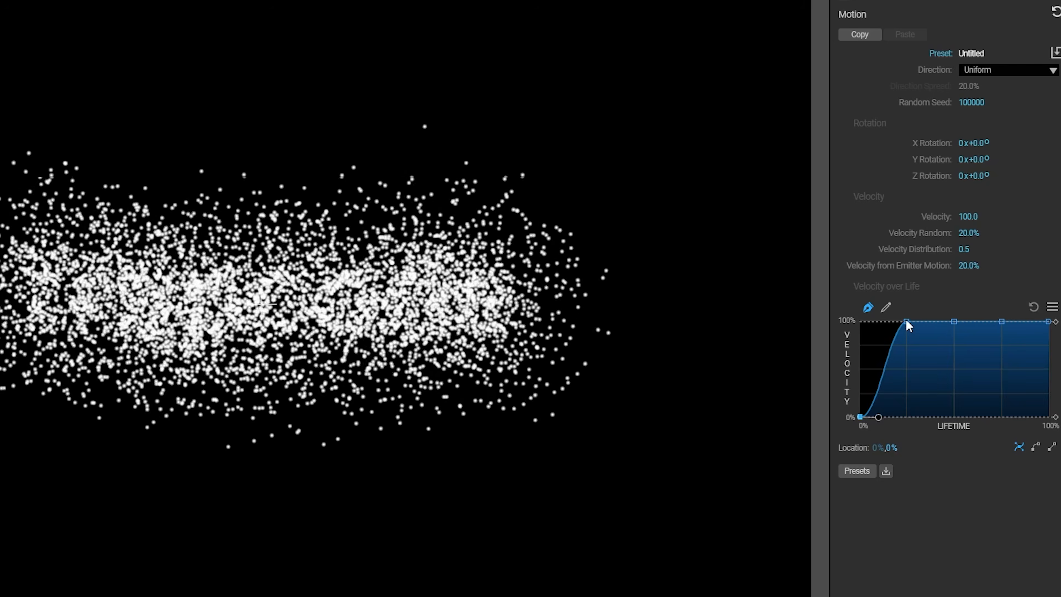
{"action": "left_click_drag", "start_coordinate": [906, 321], "coordinate": [913, 431]}
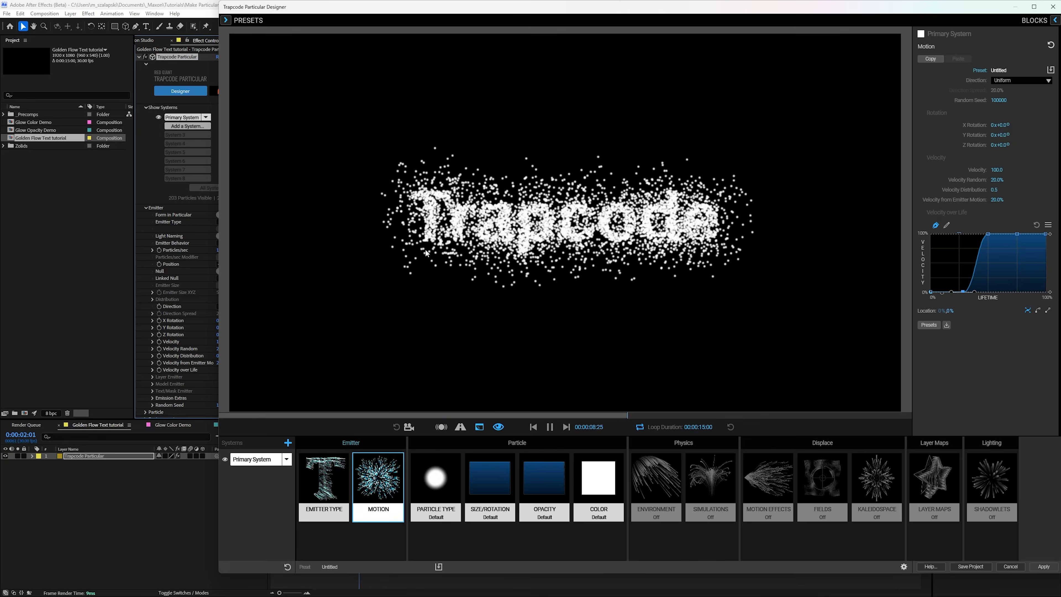
Step: Make the Text/Mask emitter emit particles from Edges
{"action": "left_click", "coordinate": [324, 481]}
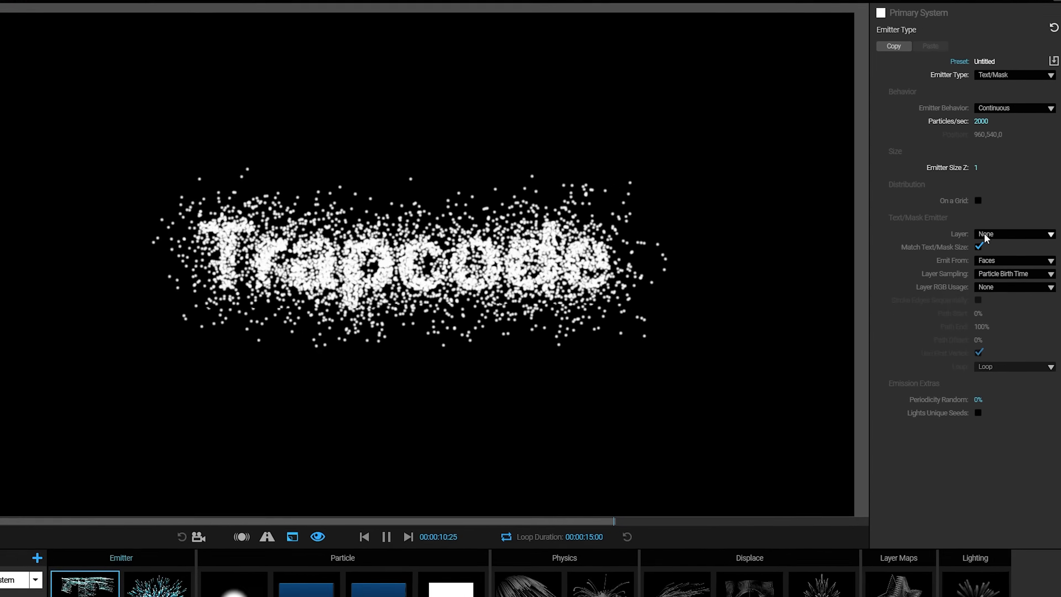
{"action": "left_click", "coordinate": [1011, 220]}
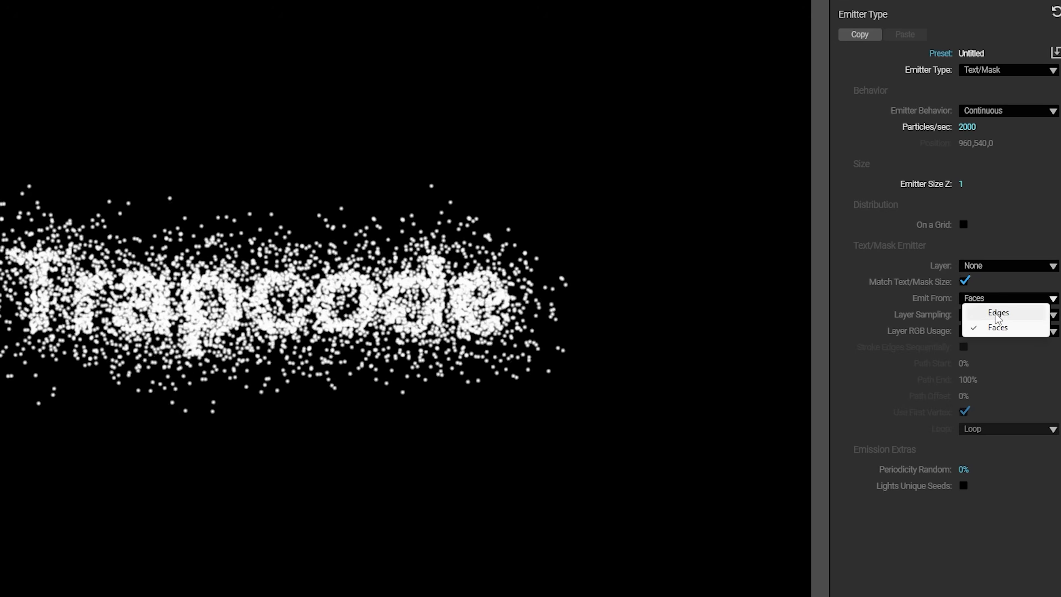
{"action": "left_click", "coordinate": [997, 313]}
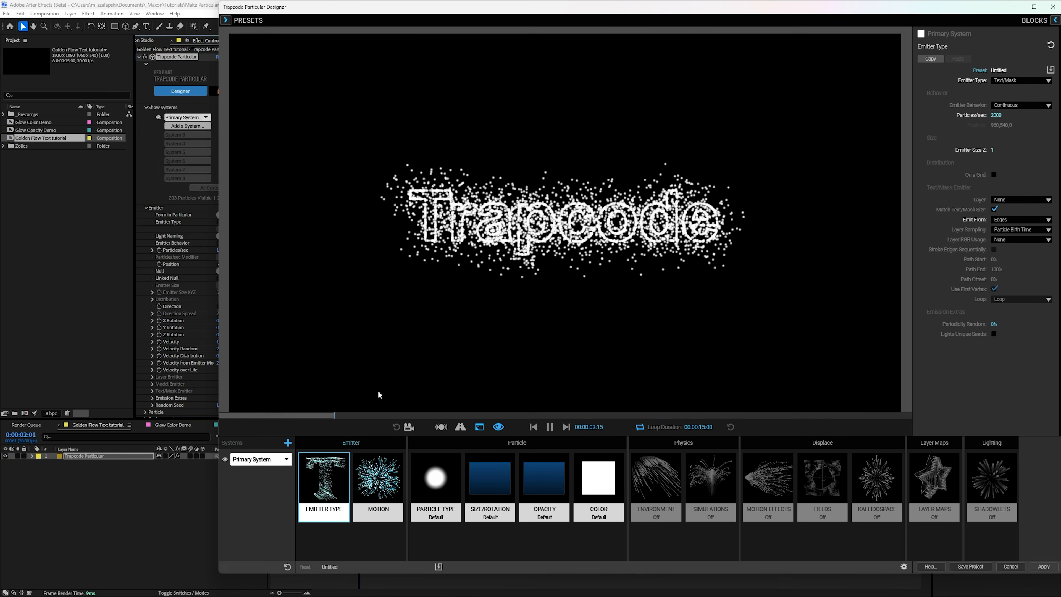
Step: Set the particles' Velocity in the Motion block to 50
{"action": "left_click", "coordinate": [378, 481]}
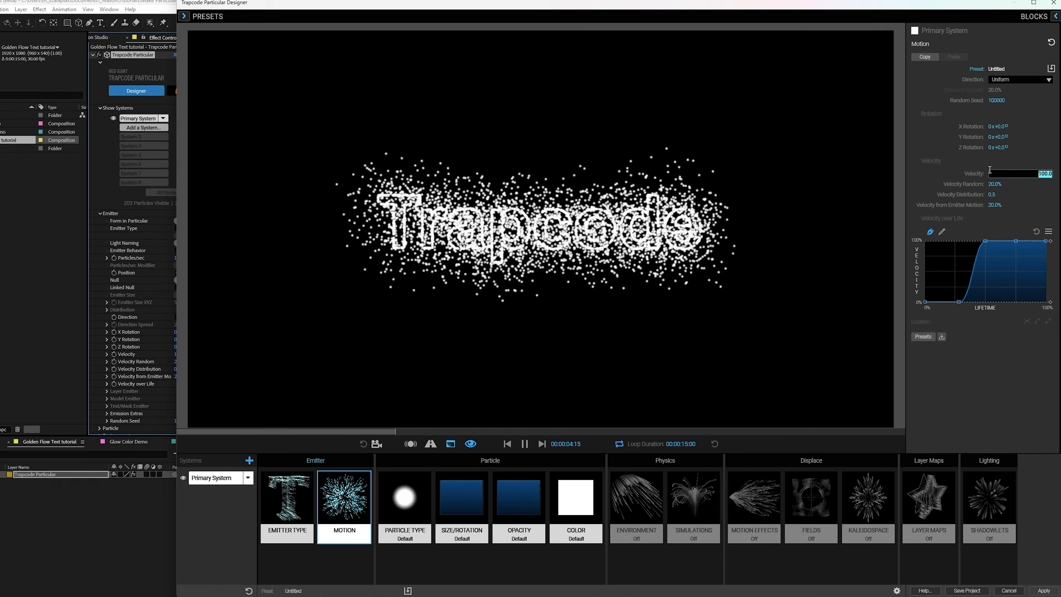
{"action": "left_click", "coordinate": [996, 170]}
{"action": "type", "text": "50"}
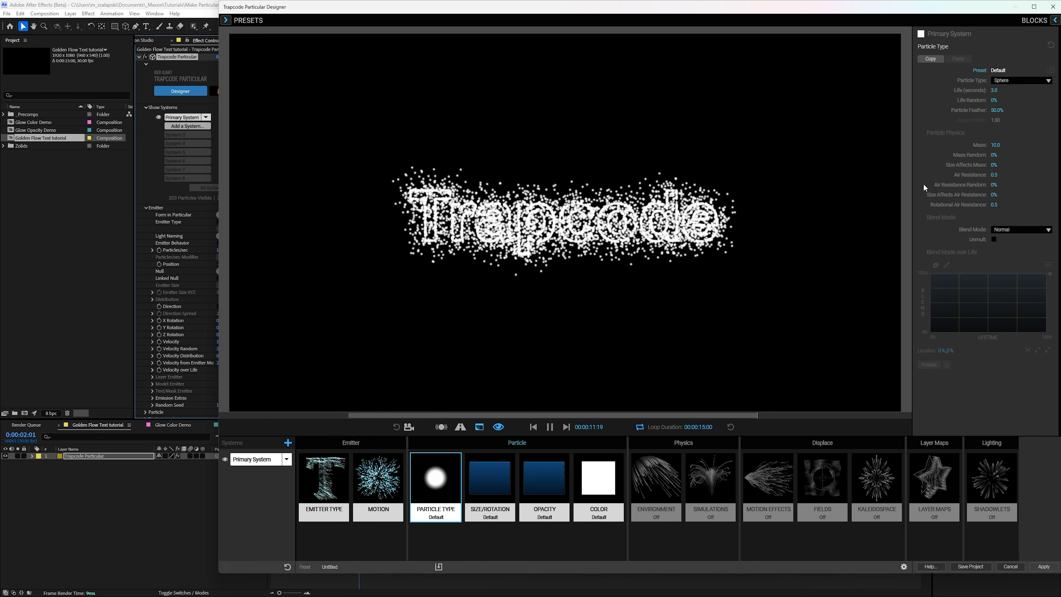
Step: Set Life Random for the sphere particle type to 20%
{"action": "left_click", "coordinate": [997, 100]}
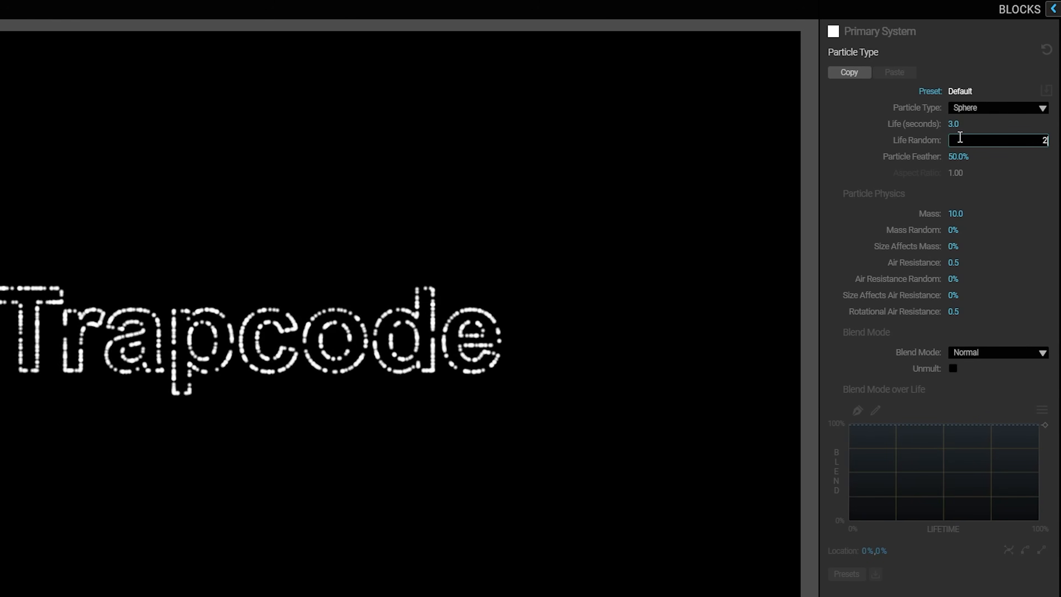
{"action": "type", "text": "20"}
{"action": "key", "text": "Return"}
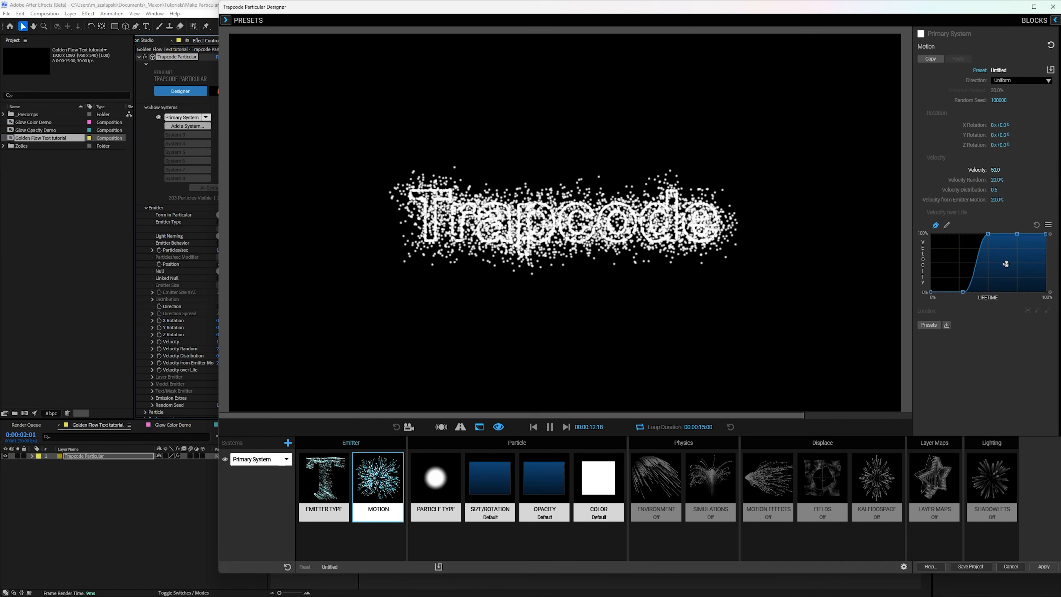
Step: Set the particle Size to 2 and Size Random to 50%
{"action": "left_click", "coordinate": [505, 487]}
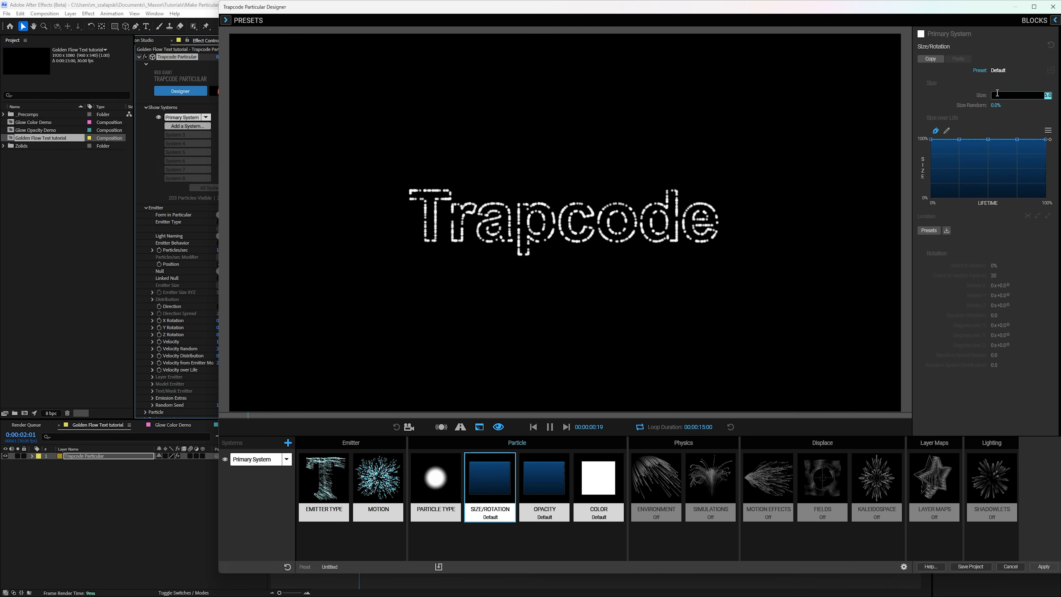
{"action": "key", "text": "Tab"}
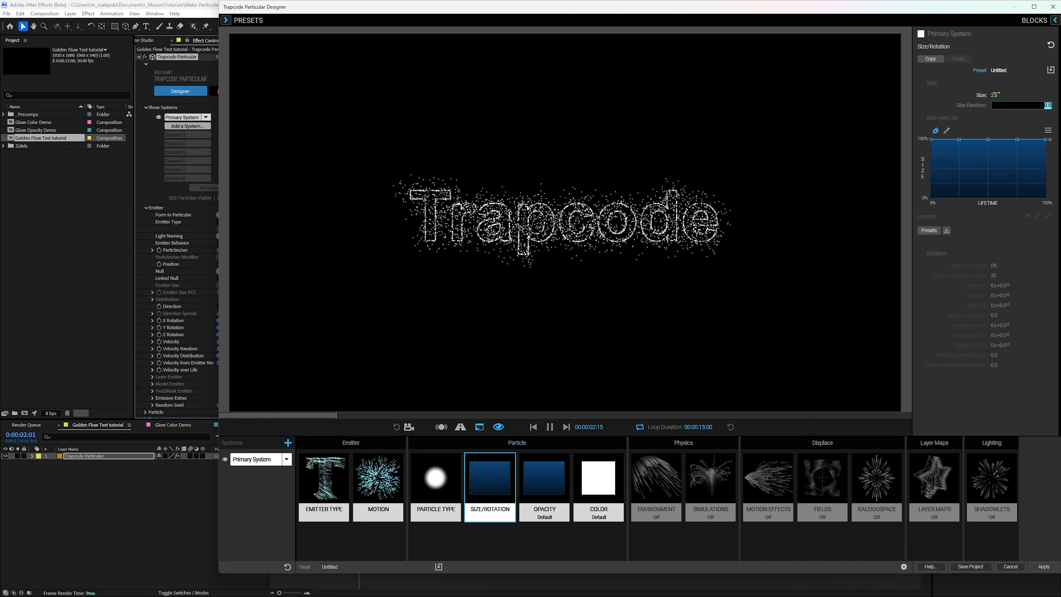
{"action": "type", "text": "50"}
{"action": "key", "text": "Return"}
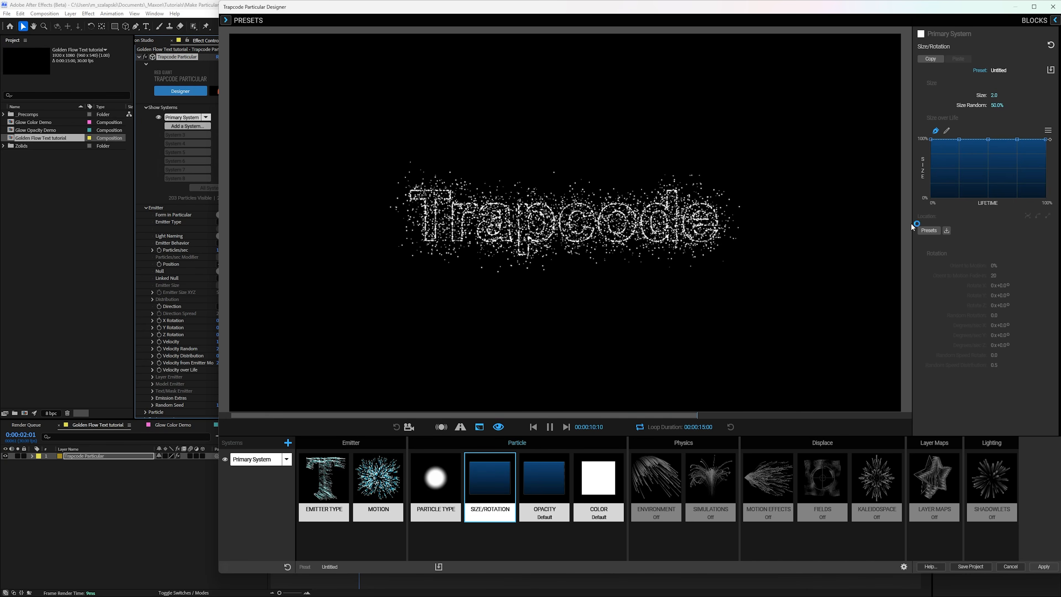
Step: Apply the smooth Bell Curve preset to the particles' Size over Life
{"action": "left_click", "coordinate": [924, 232]}
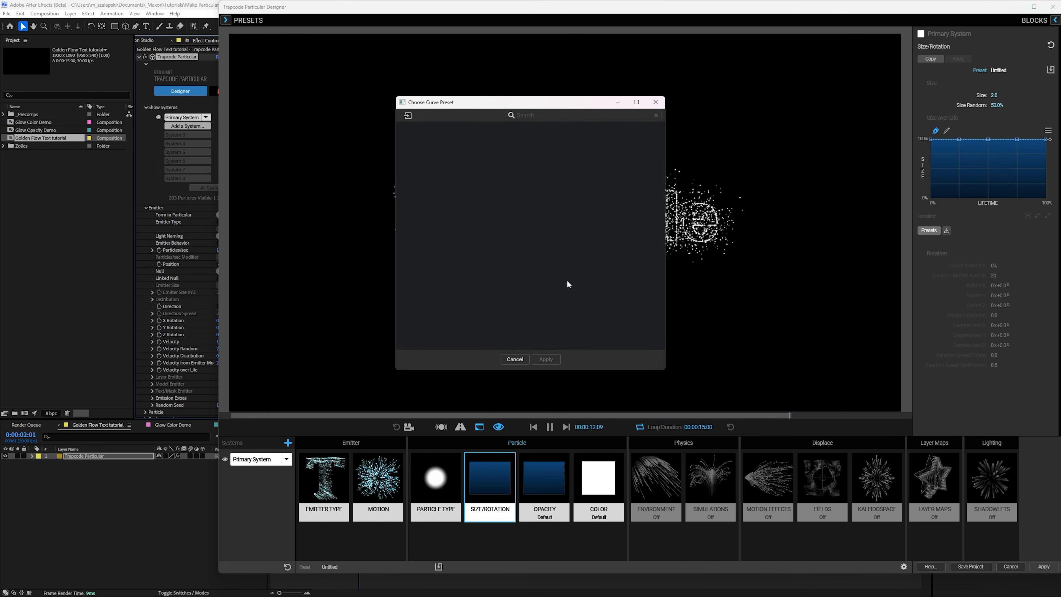
{"action": "scroll", "coordinate": [566, 279], "scroll_direction": "down", "scroll_amount": 10}
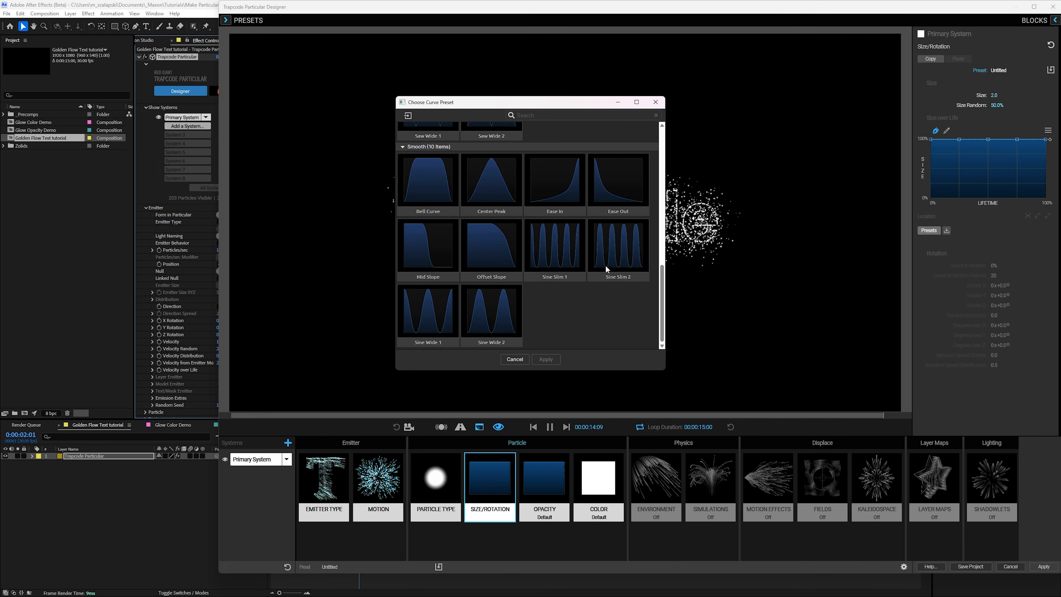
{"action": "left_click", "coordinate": [428, 184]}
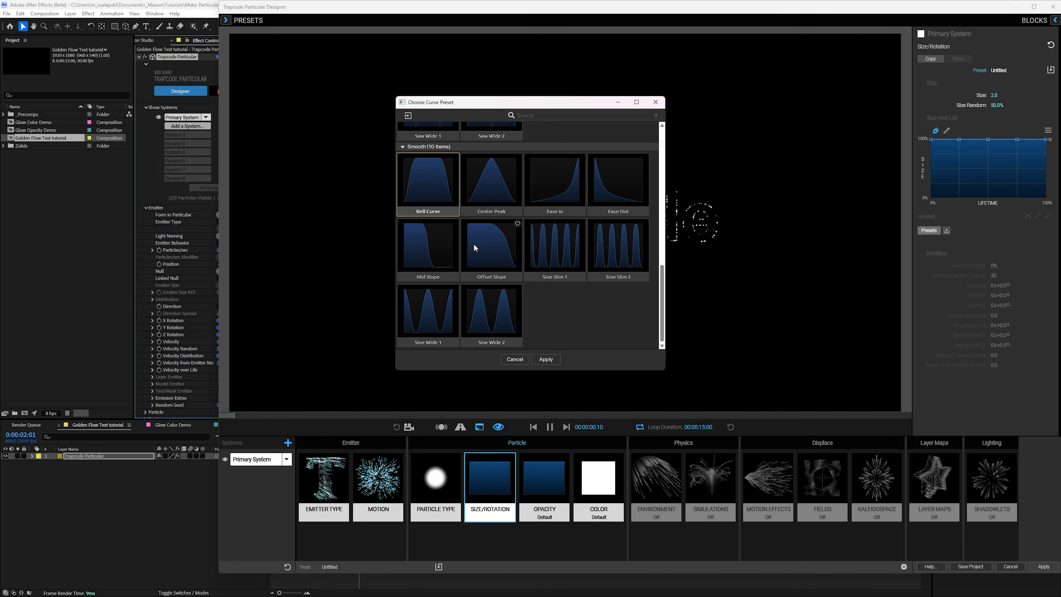
{"action": "left_click", "coordinate": [547, 359]}
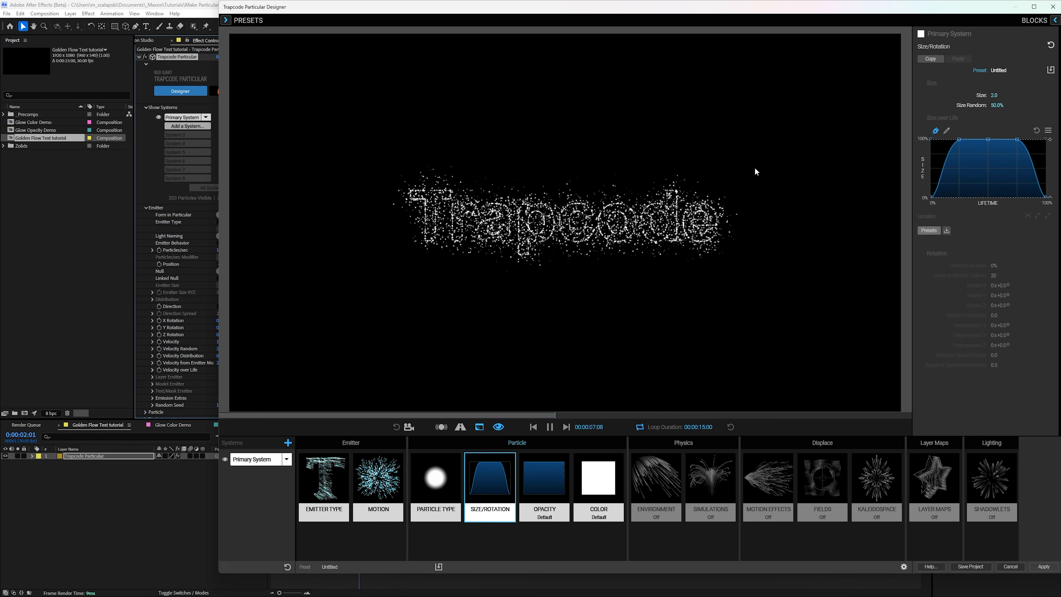
{"action": "left_click", "coordinate": [365, 478]}
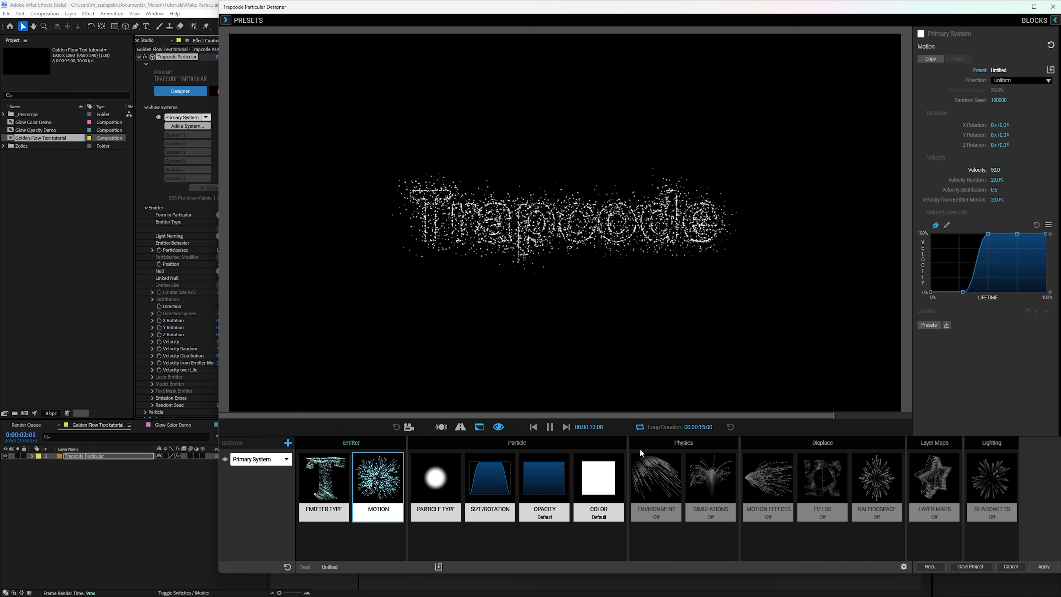
{"action": "left_click", "coordinate": [490, 485]}
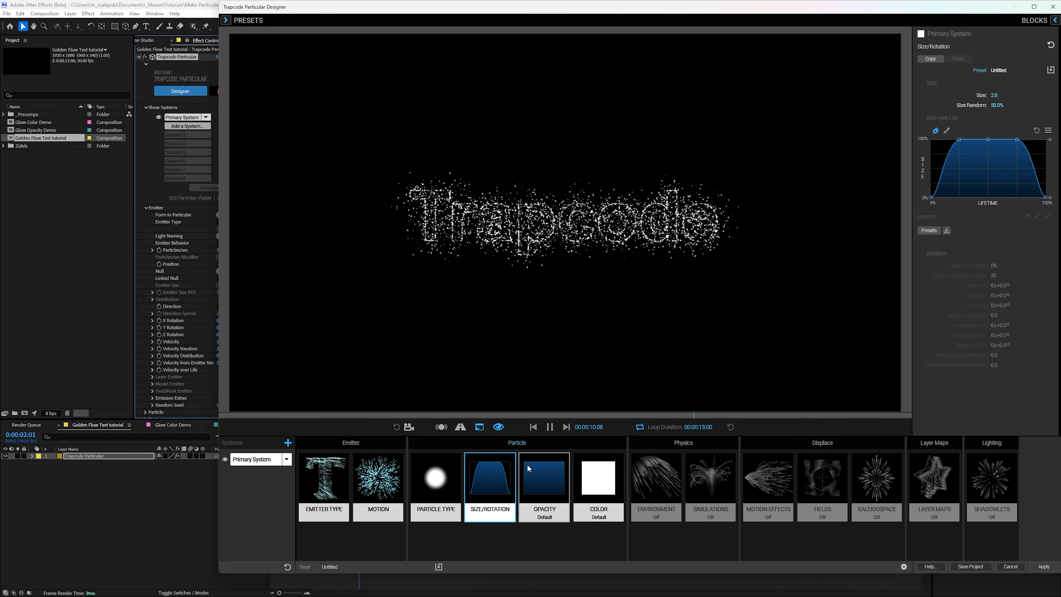
Step: Apply the Flicker Slope 1 curve preset to the particles' Opacity over Life
{"action": "left_click", "coordinate": [535, 473]}
{"action": "left_click", "coordinate": [928, 230]}
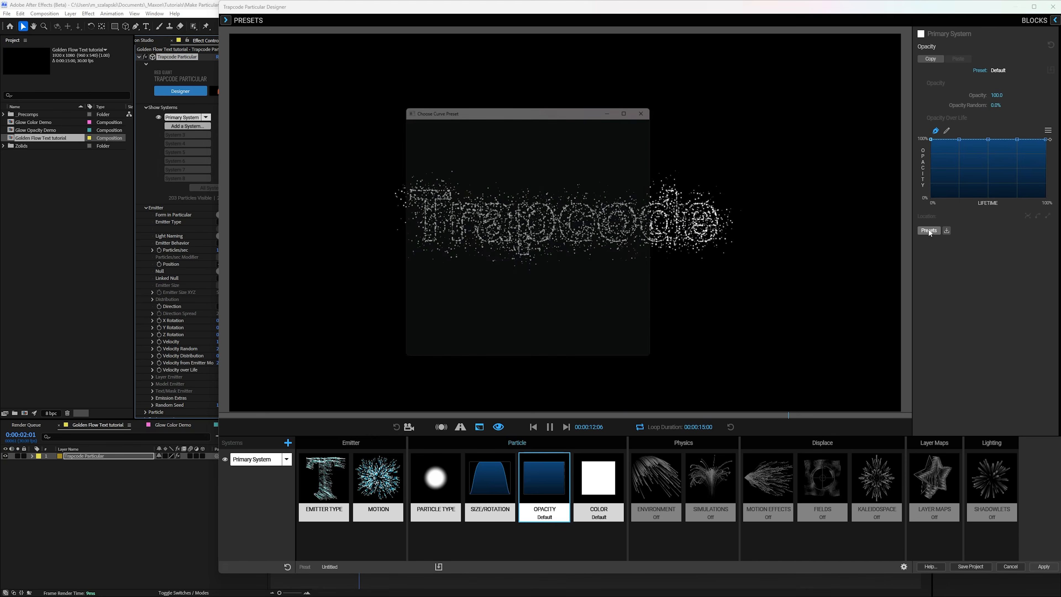
{"action": "scroll", "coordinate": [591, 260], "scroll_direction": "down", "scroll_amount": 4}
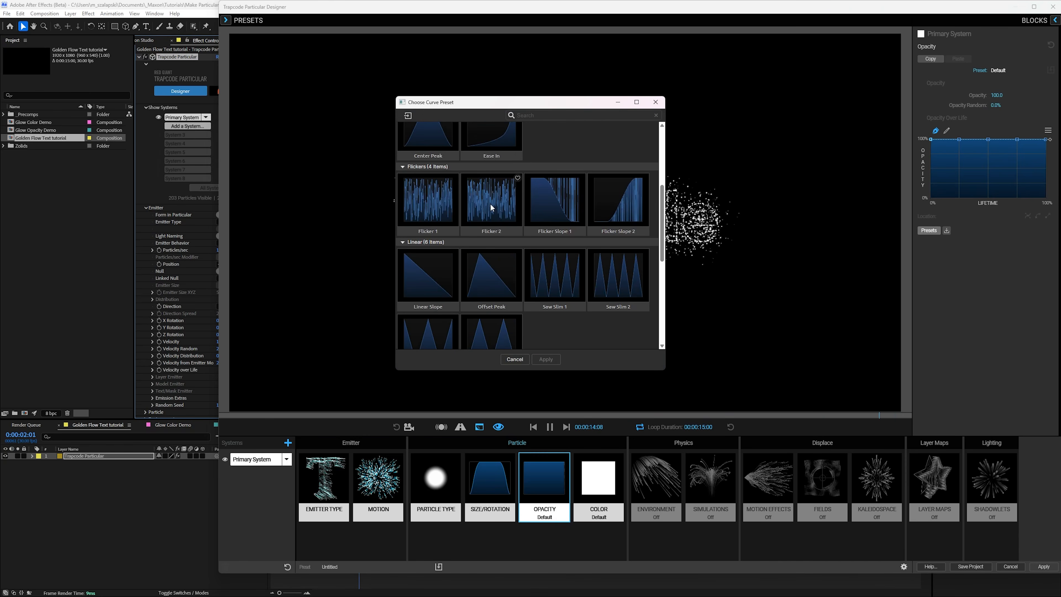
{"action": "left_click", "coordinate": [559, 206]}
{"action": "left_click", "coordinate": [544, 359]}
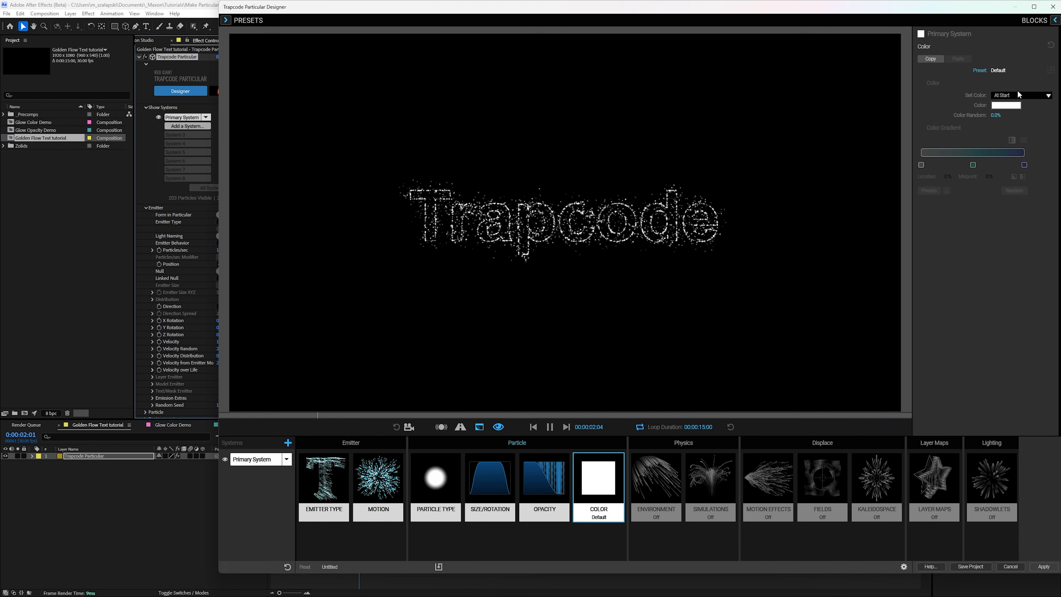
Step: Set the particles' Set Color option to Over Life/Temperature and apply a golden gradient preset
{"action": "left_click", "coordinate": [1017, 94]}
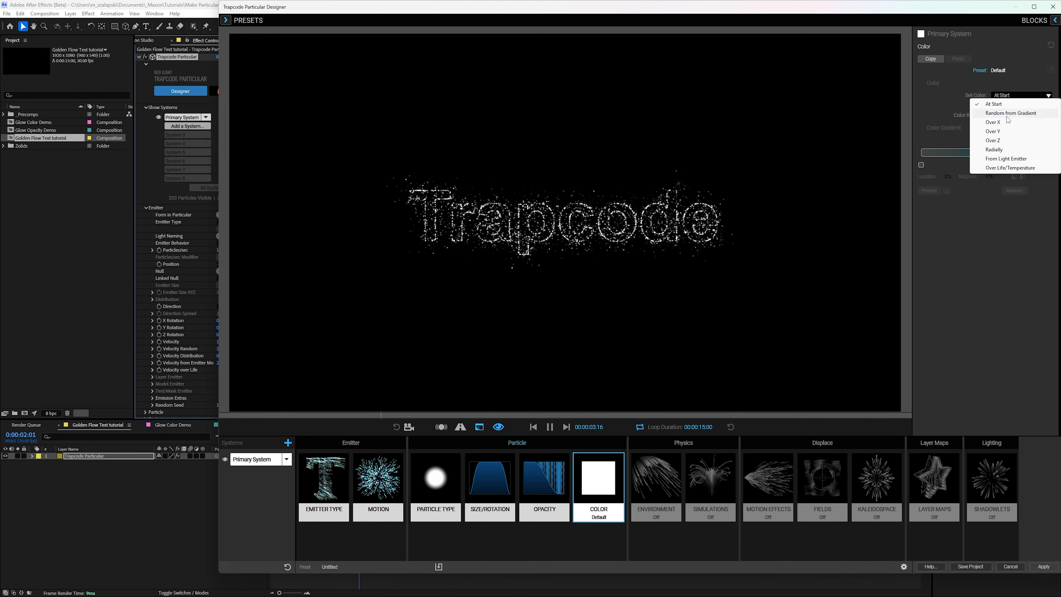
{"action": "left_click", "coordinate": [1010, 168]}
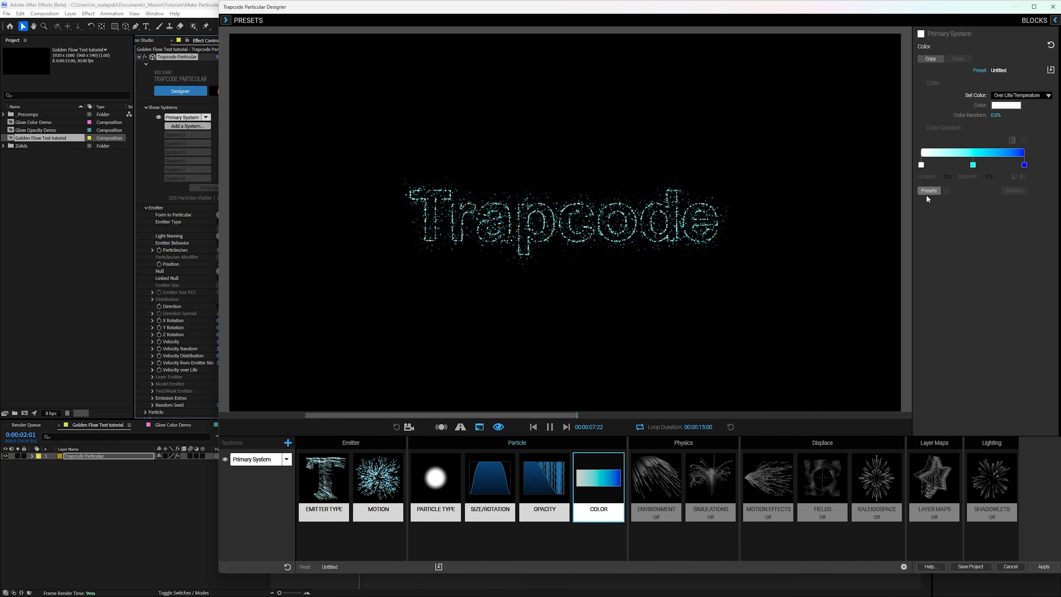
{"action": "left_click", "coordinate": [926, 192]}
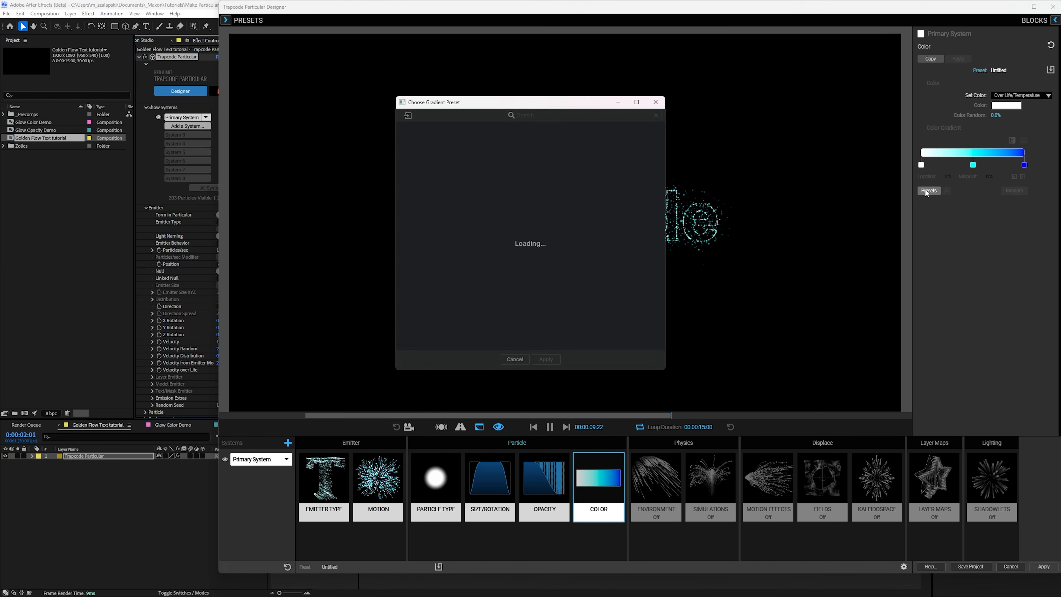
{"action": "scroll", "coordinate": [522, 285], "scroll_direction": "down", "scroll_amount": 10}
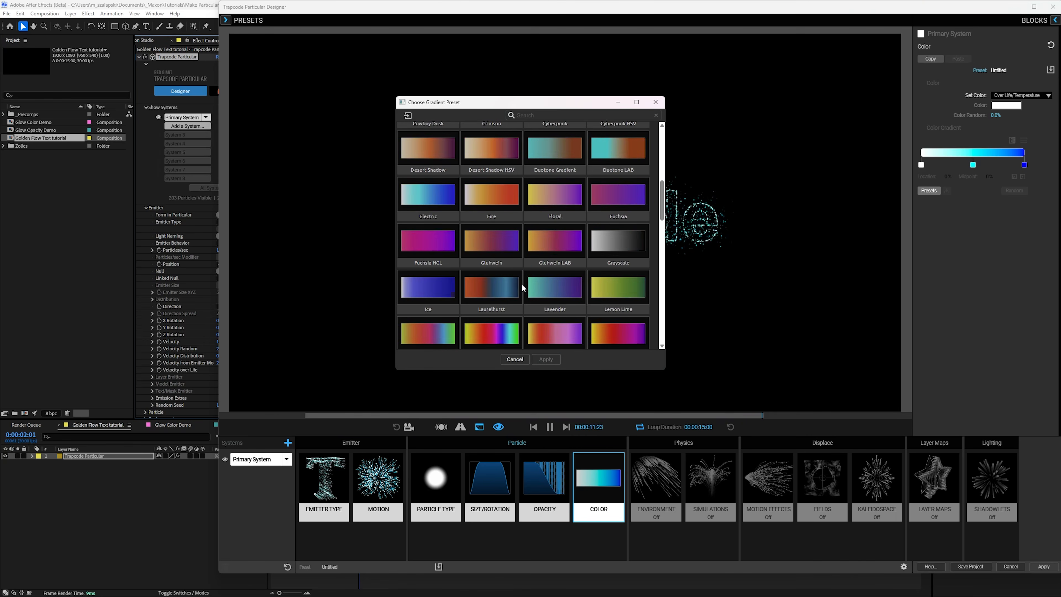
{"action": "scroll", "coordinate": [513, 252], "scroll_direction": "down", "scroll_amount": 3}
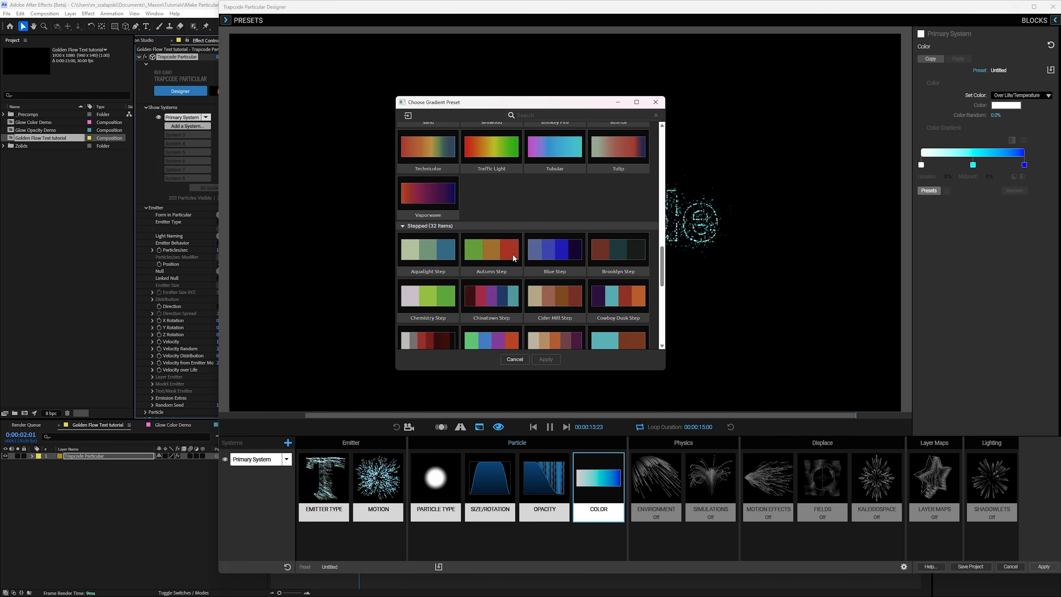
{"action": "left_click", "coordinate": [551, 187]}
{"action": "left_click", "coordinate": [545, 359]}
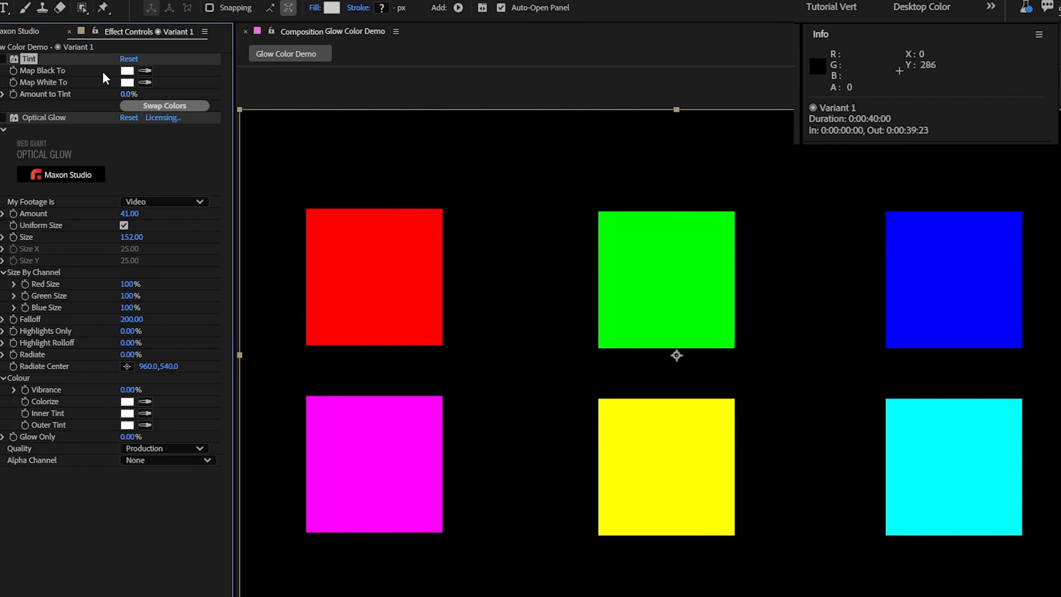
Step: In the Glow Color Demo composition, enable Optical Glow on the Variant 1 layer, try an Amount of 129, and set it to 19
{"action": "left_click", "coordinate": [2, 117]}
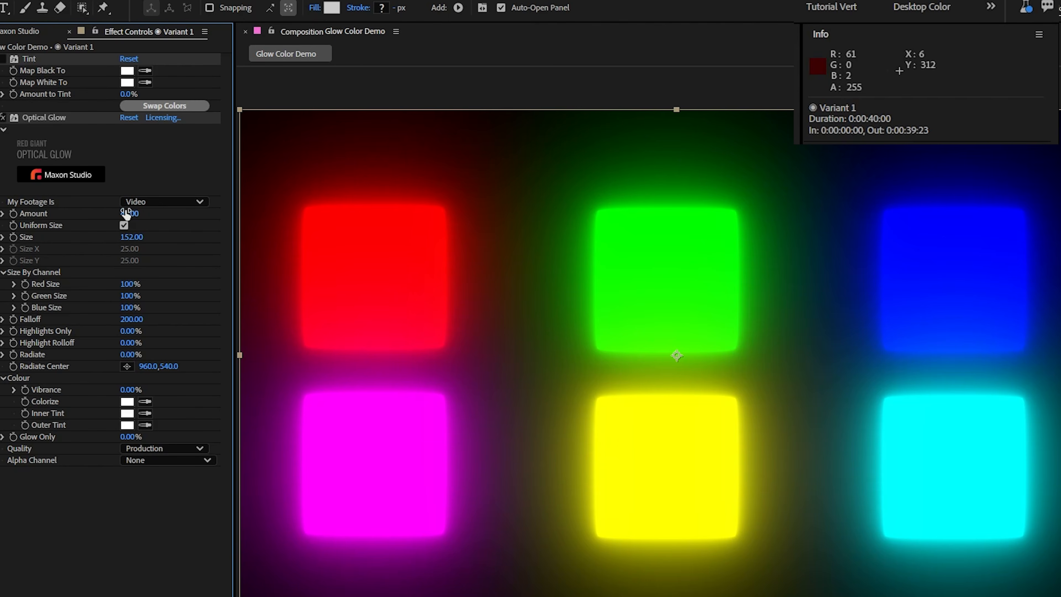
{"action": "left_click_drag", "start_coordinate": [130, 213], "coordinate": [170, 209]}
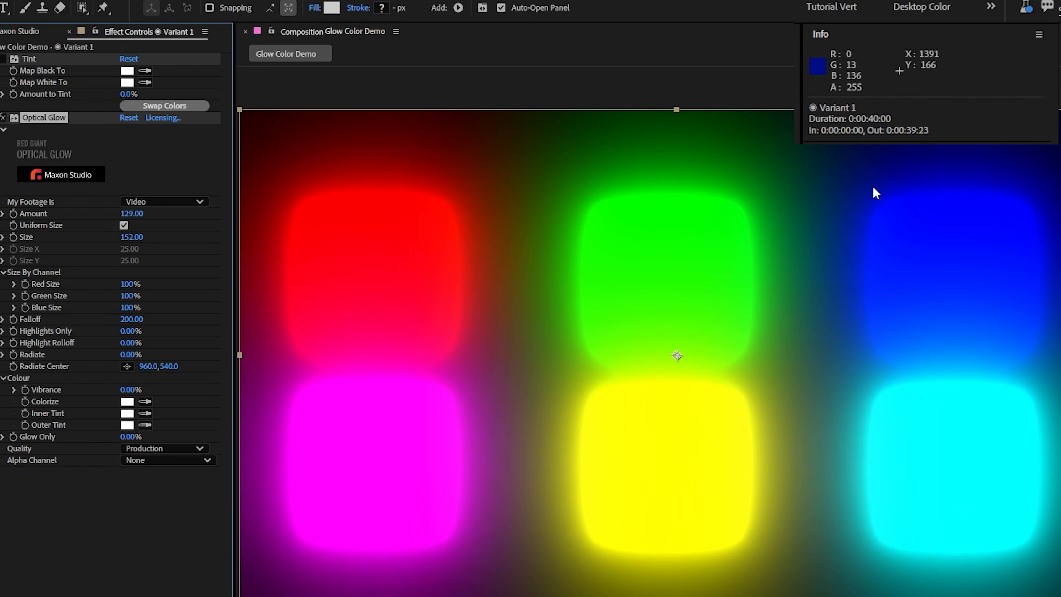
{"action": "left_click_drag", "start_coordinate": [140, 214], "coordinate": [74, 221]}
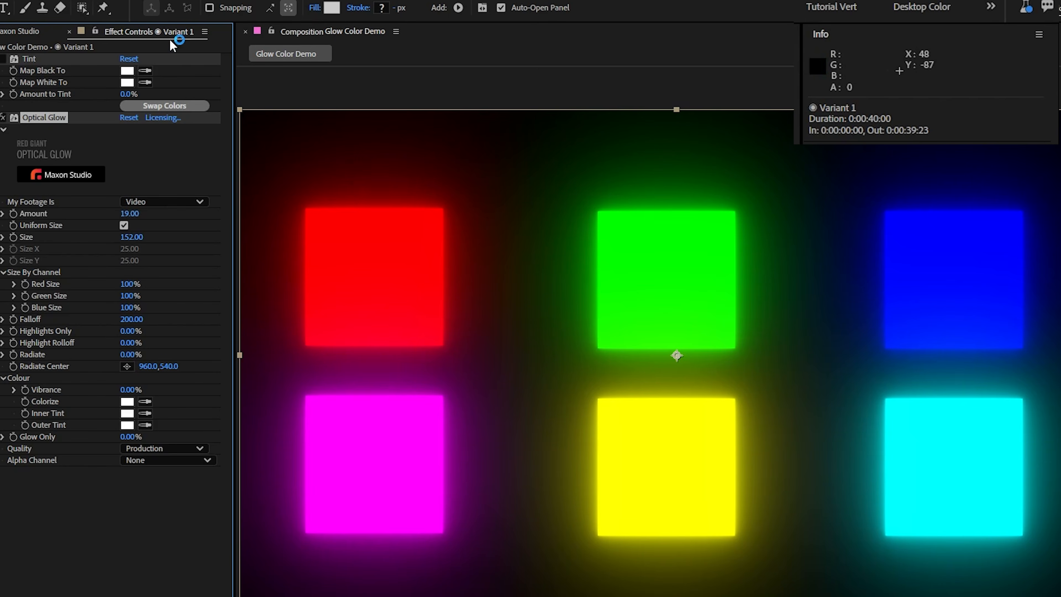
Step: Tint the Variant 1 colour squares slightly toward white with the Tint effect and raise the Optical Glow Amount
{"action": "left_click_drag", "start_coordinate": [128, 97], "coordinate": [130, 95]}
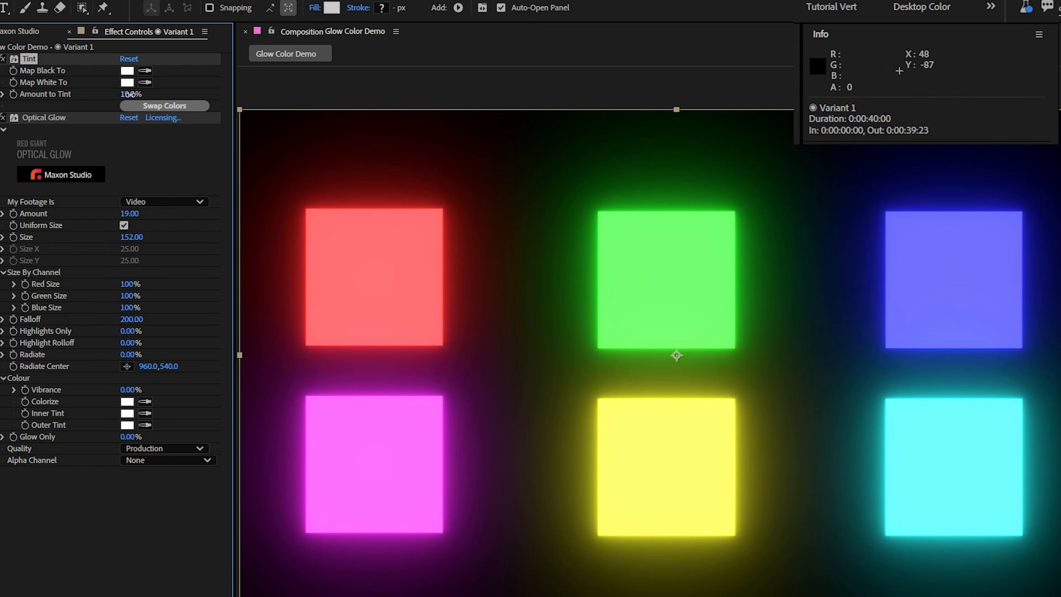
{"action": "left_click_drag", "start_coordinate": [132, 213], "coordinate": [254, 212]}
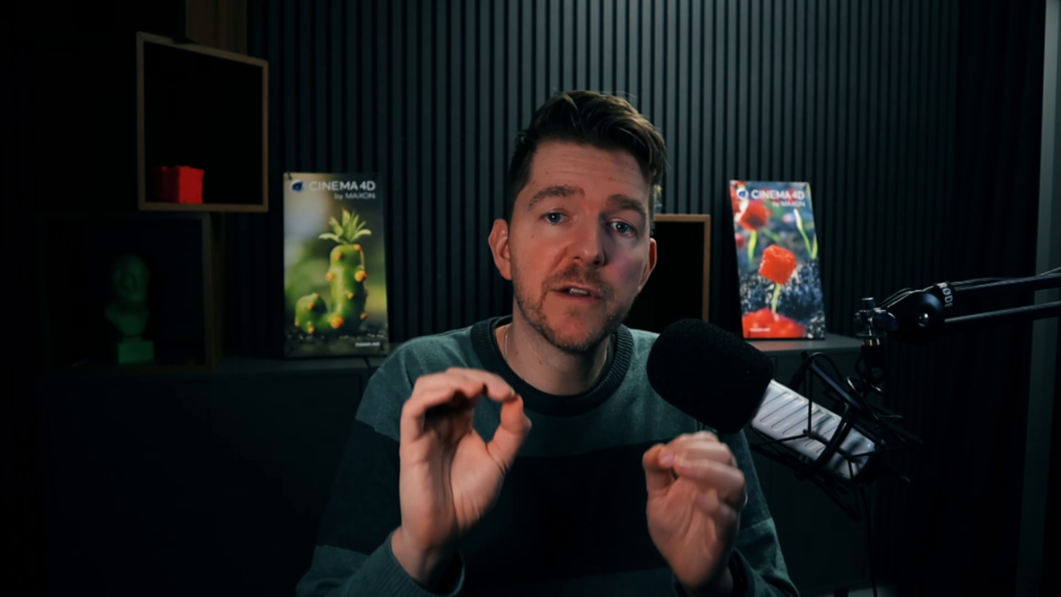
Step: Change the middle colour stop of the particles' Color Gradient to the orange FCA550
{"action": "double_click", "coordinate": [1020, 120]}
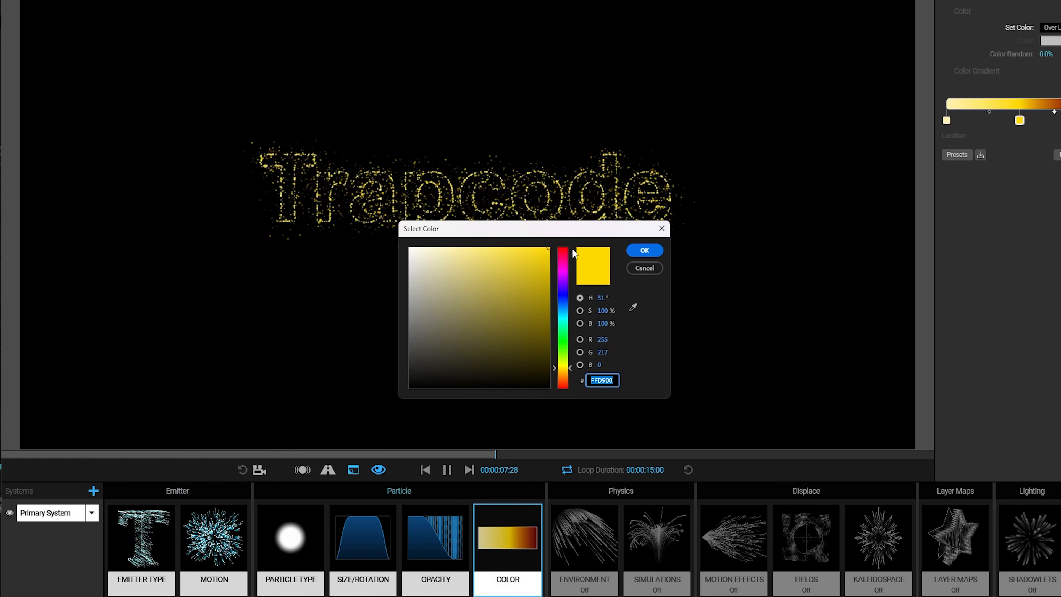
{"action": "left_click", "coordinate": [502, 246]}
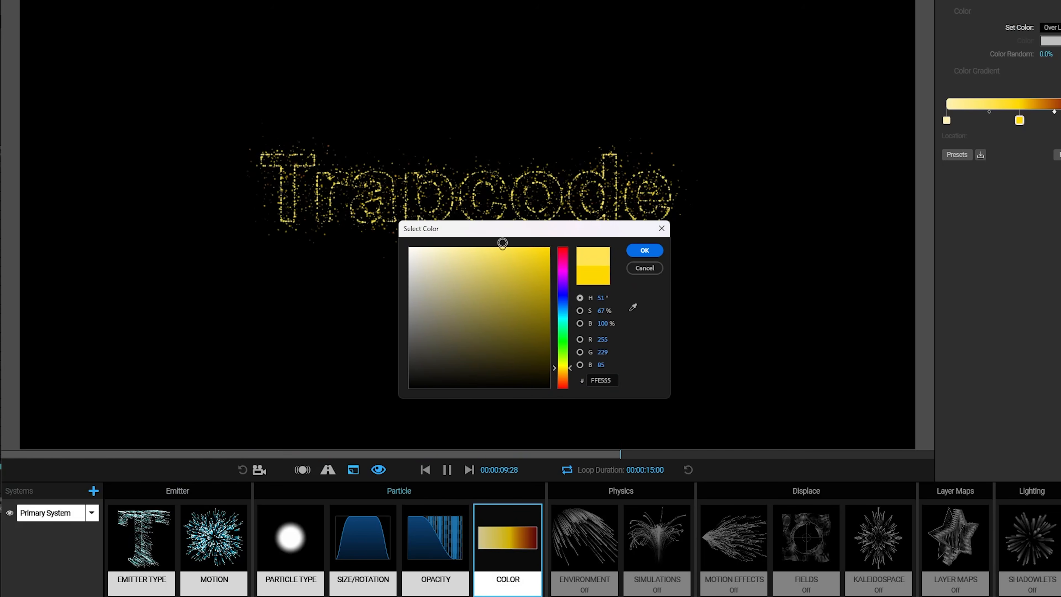
{"action": "left_click_drag", "start_coordinate": [502, 243], "coordinate": [504, 243]}
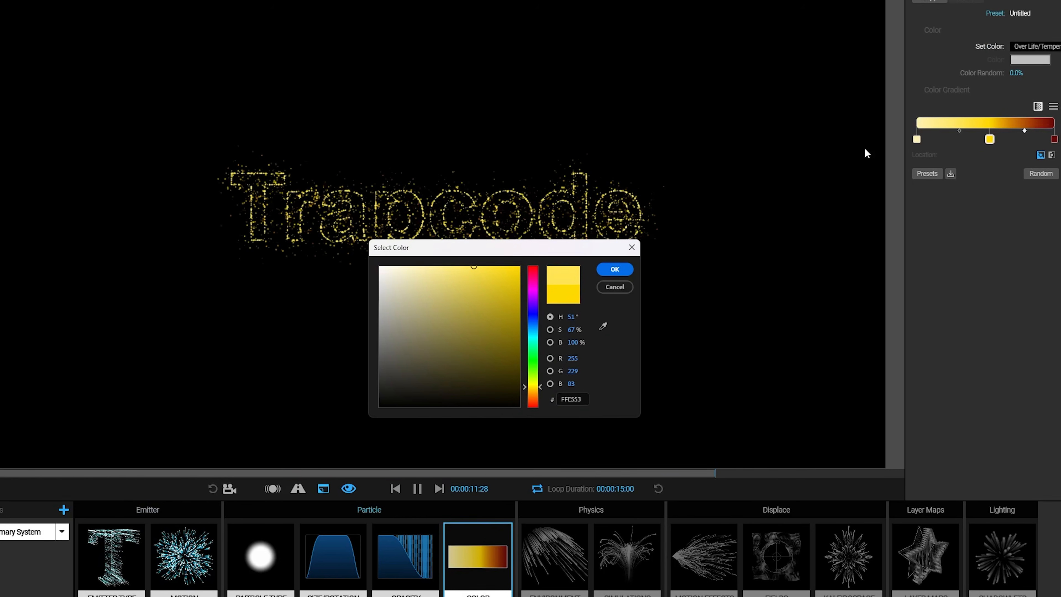
{"action": "left_click", "coordinate": [531, 393]}
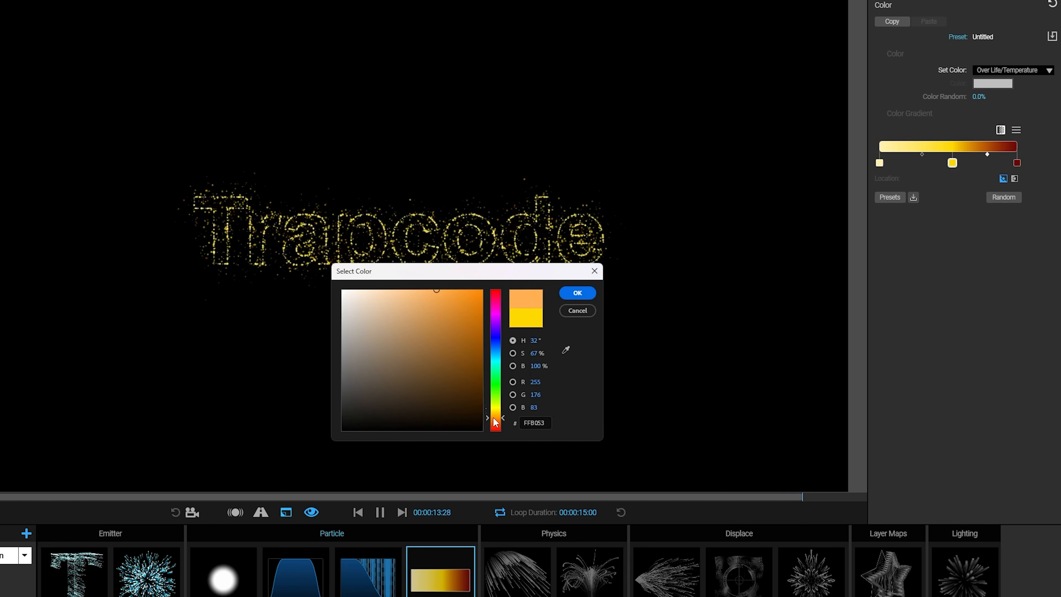
{"action": "left_click_drag", "start_coordinate": [495, 422], "coordinate": [499, 423]}
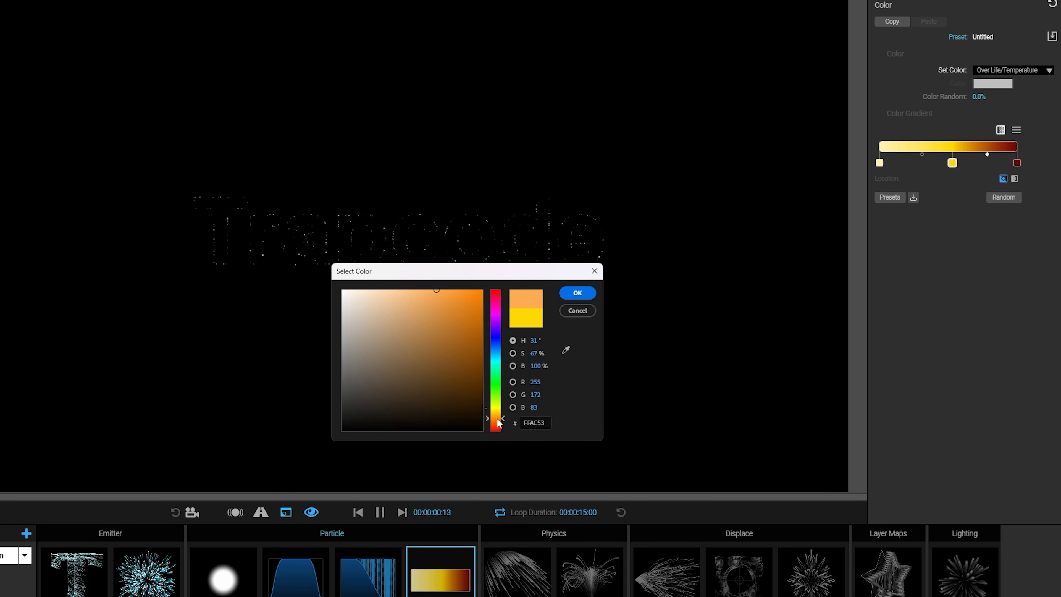
{"action": "left_click", "coordinate": [438, 291]}
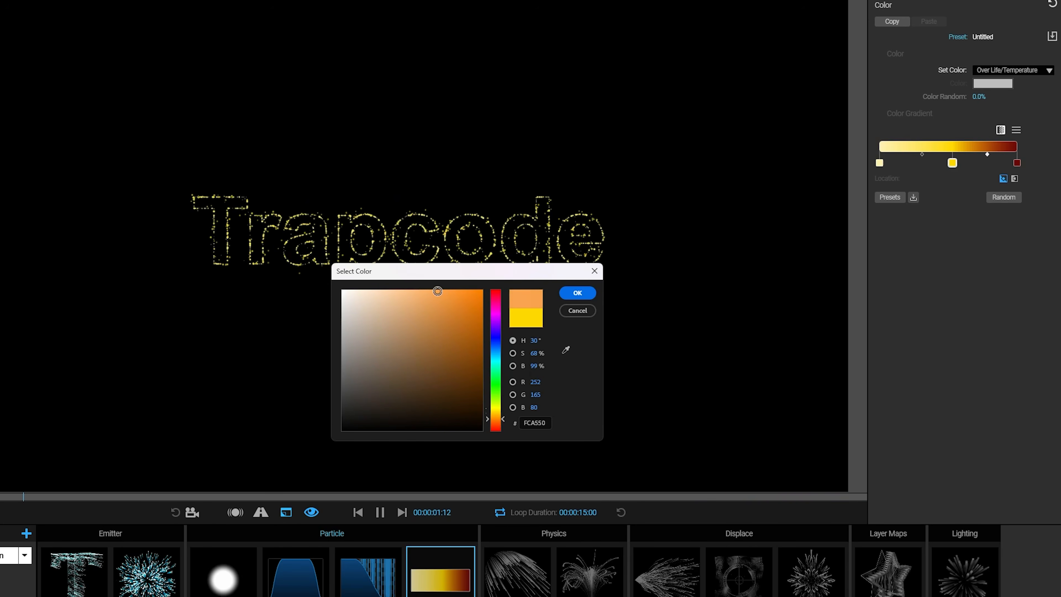
{"action": "left_click", "coordinate": [577, 292]}
Step: Change the dark red end stop of the Color Gradient to the brown 5C360E
{"action": "double_click", "coordinate": [1017, 163]}
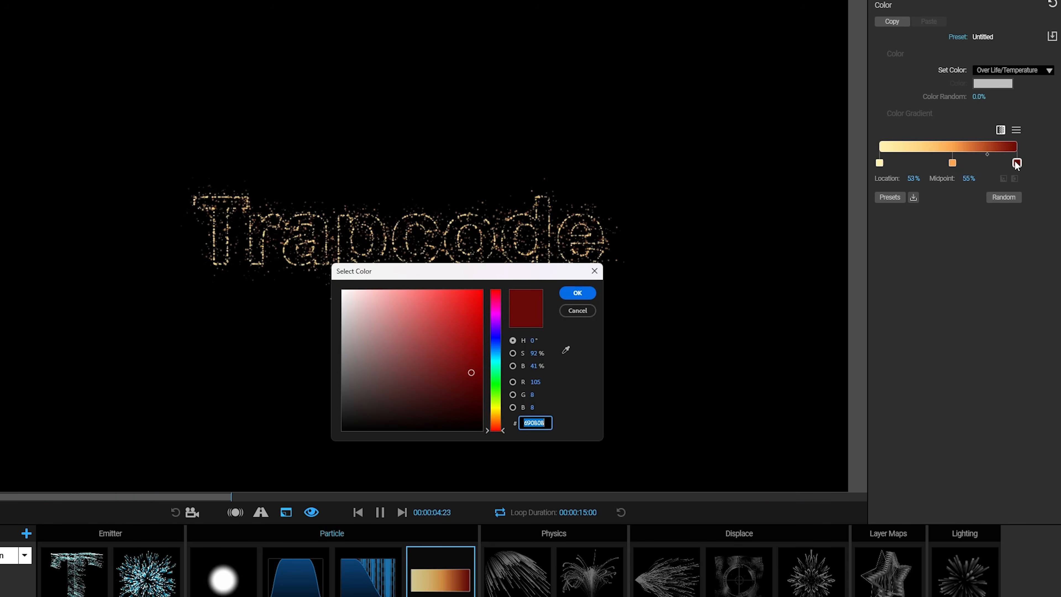
{"action": "left_click", "coordinate": [496, 419]}
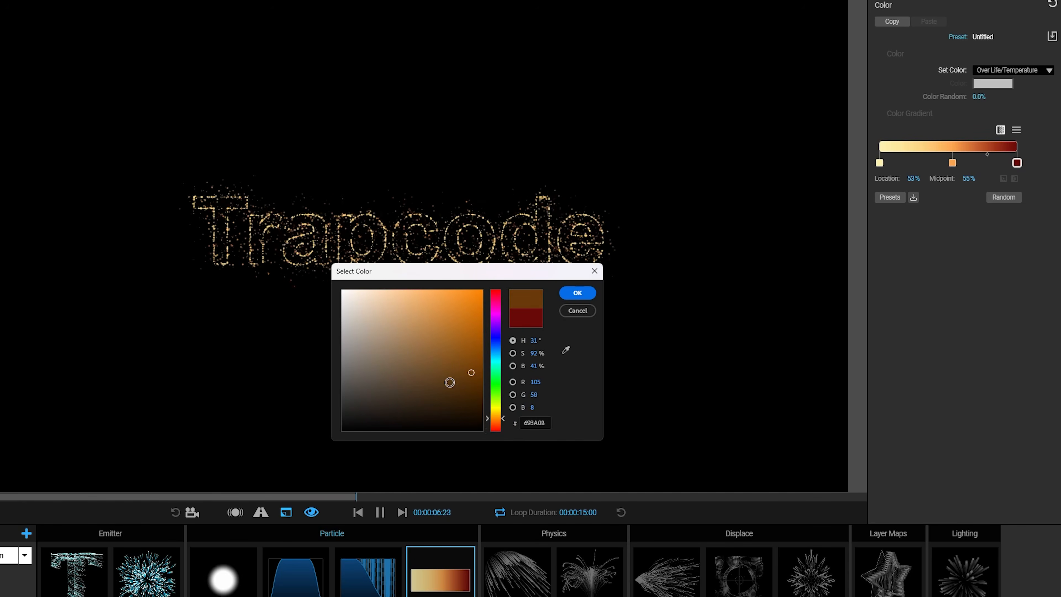
{"action": "left_click", "coordinate": [466, 382]}
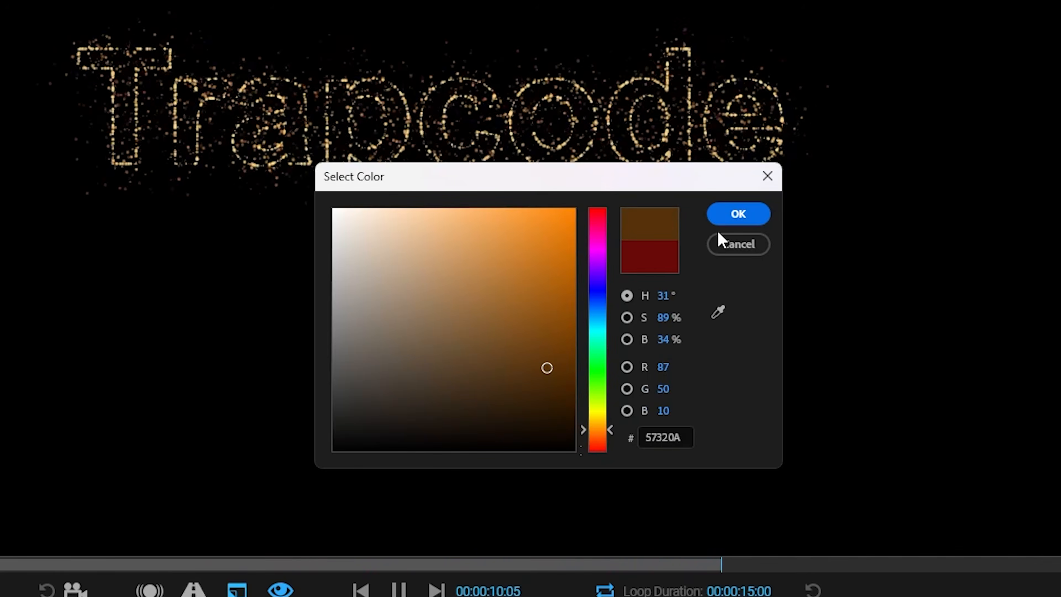
{"action": "left_click", "coordinate": [538, 362]}
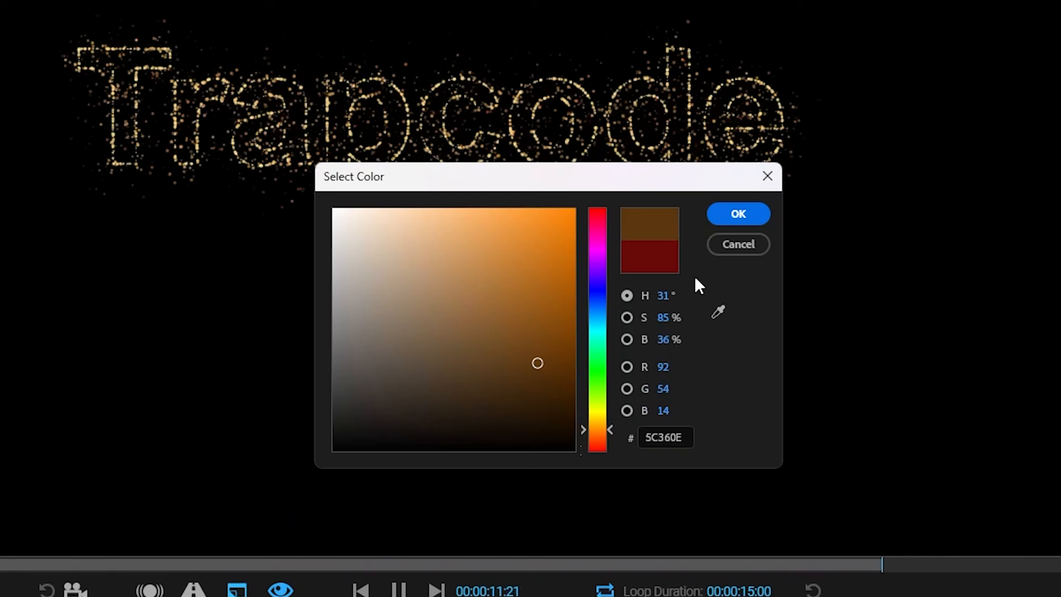
{"action": "left_click", "coordinate": [727, 211]}
Step: Change the first stop of the Color Gradient to the pale yellow FBEA92
{"action": "double_click", "coordinate": [744, 204]}
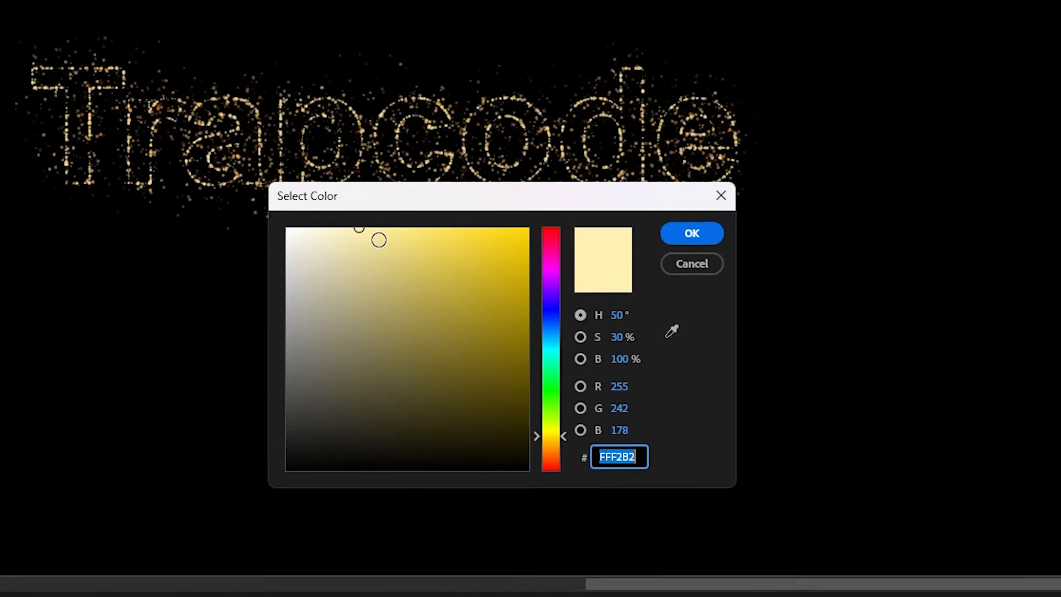
{"action": "left_click_drag", "start_coordinate": [32, 385], "coordinate": [39, 377]}
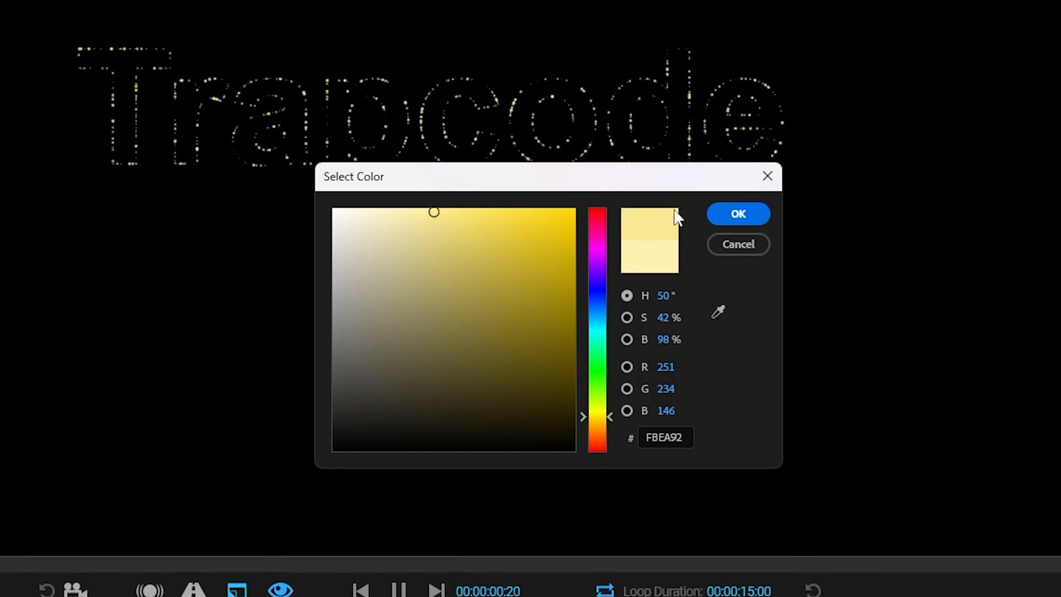
{"action": "left_click", "coordinate": [738, 214]}
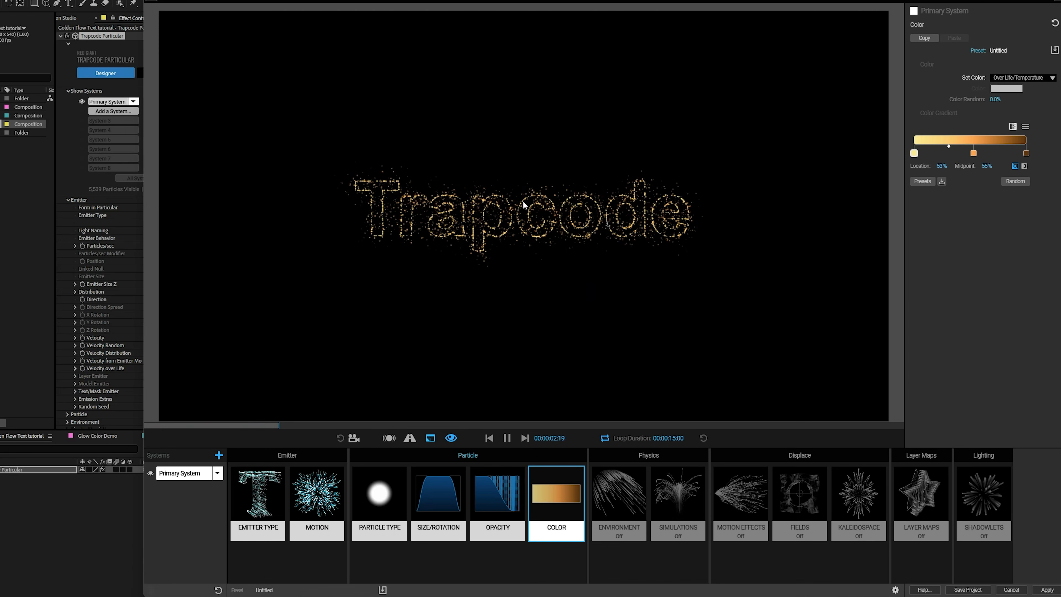
Step: Set the Primary System's particle Blend Mode to Screen
{"action": "left_click", "coordinate": [379, 495]}
{"action": "left_click", "coordinate": [1023, 224]}
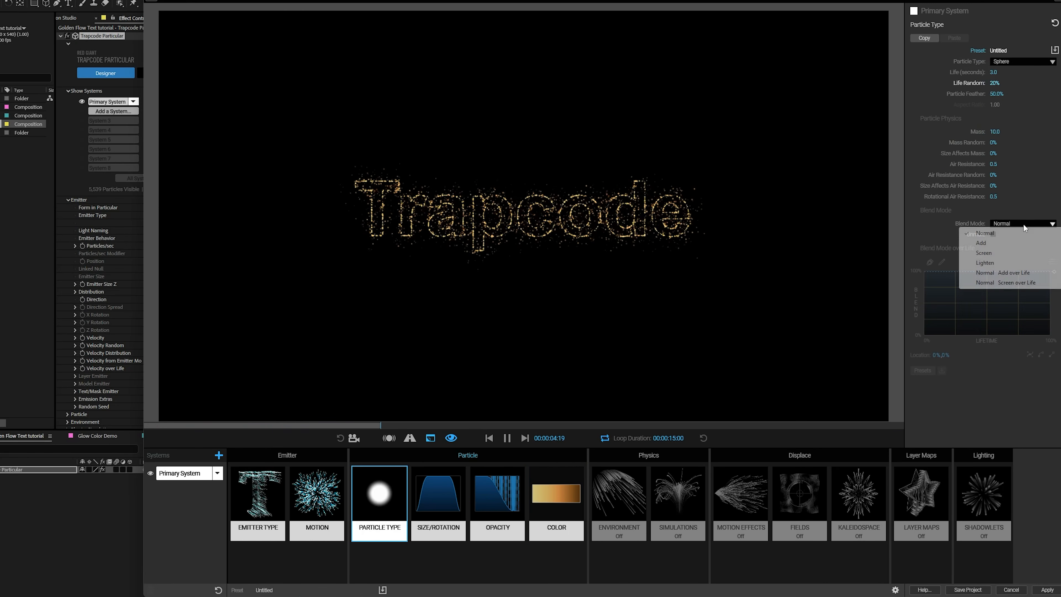
{"action": "left_click", "coordinate": [1004, 253]}
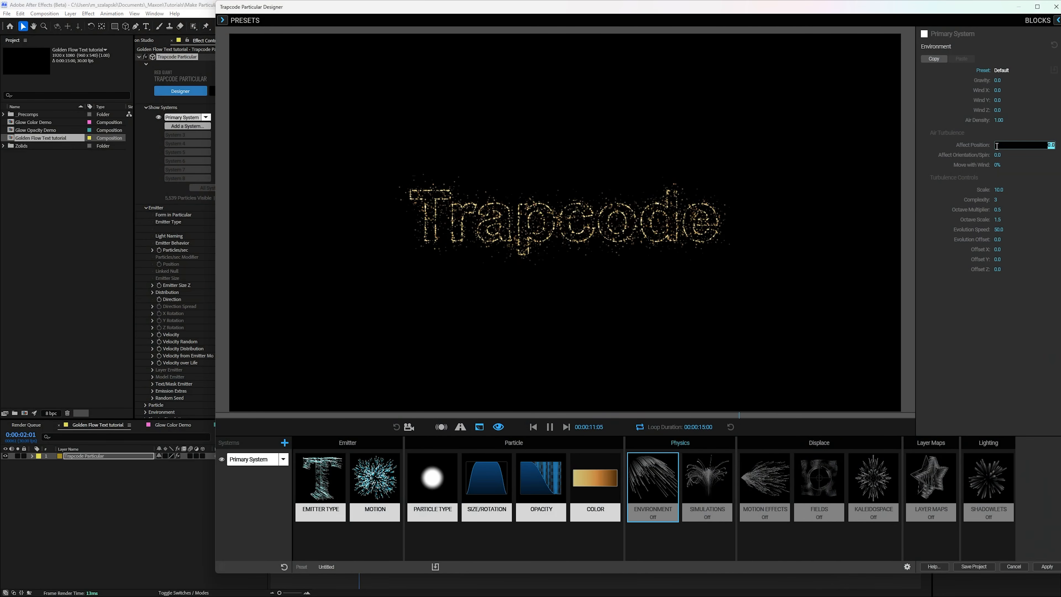
Step: Set the Environment block's Air Turbulence Affect Position to 100 and show the Motion settings
{"action": "type", "text": "0"}
{"action": "key", "text": "Return"}
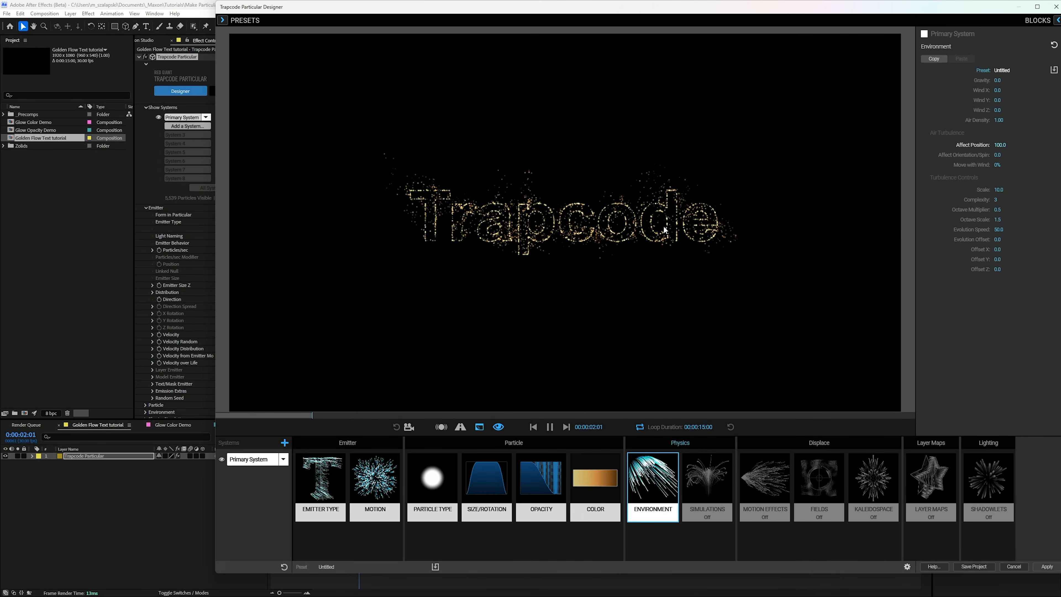
{"action": "left_click", "coordinate": [375, 480]}
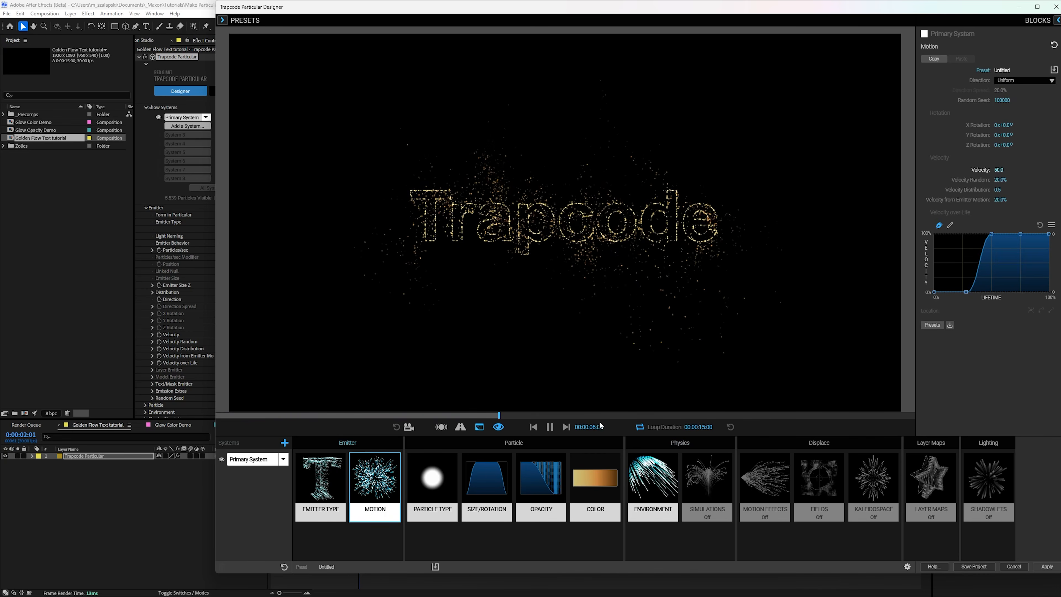
Step: Set the Environment's turbulence Scale to 4 and Octave Multiplier to 0.7
{"action": "left_click", "coordinate": [658, 478]}
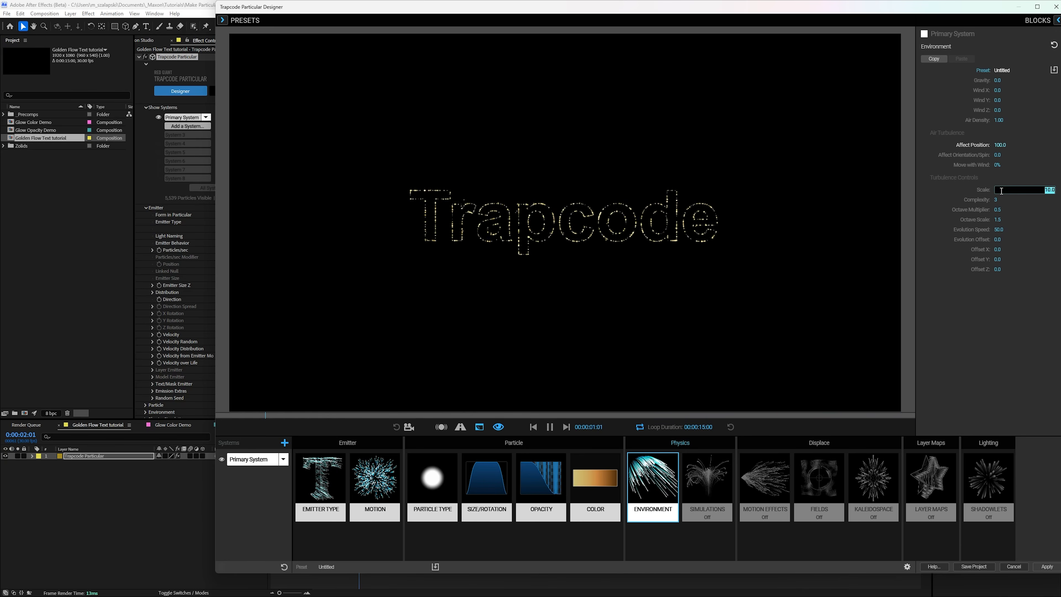
{"action": "key", "text": "Return"}
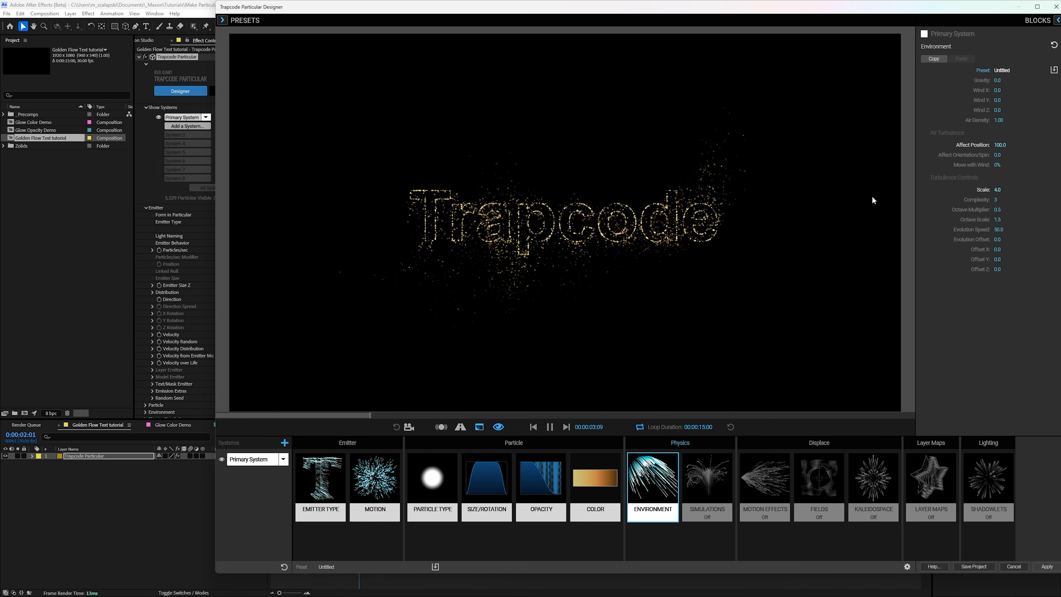
{"action": "left_click", "coordinate": [998, 211]}
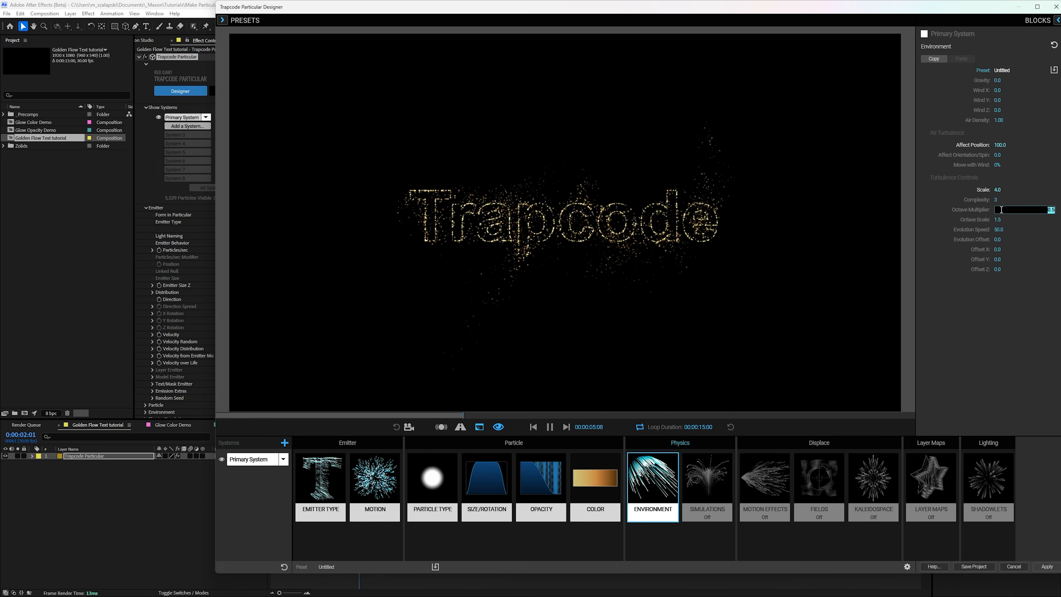
{"action": "key", "text": "Return"}
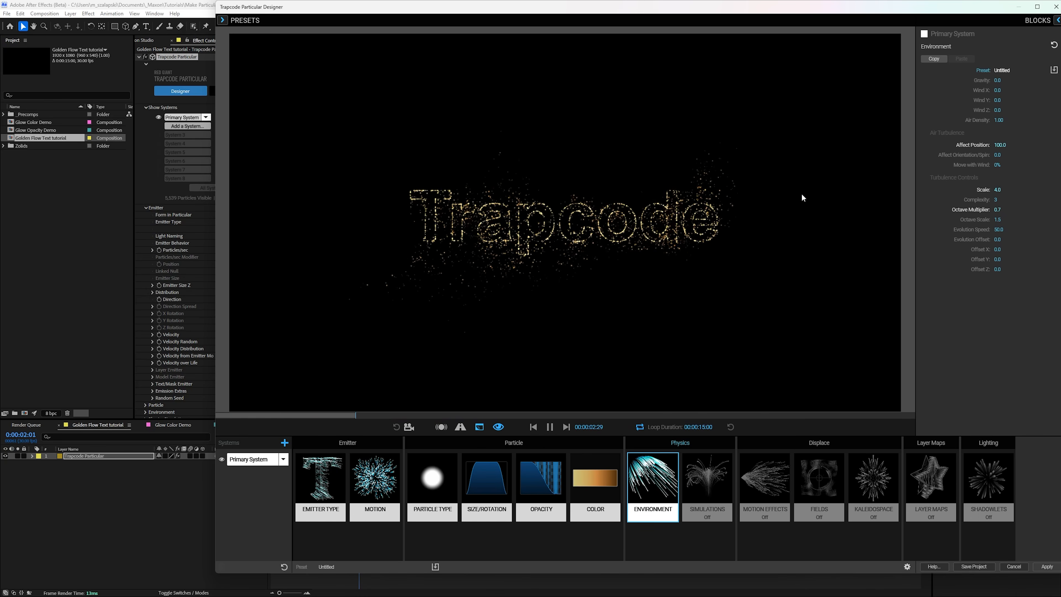
Step: Set the Primary System emitter's Particles/sec to 4000 and pause the preview
{"action": "left_click", "coordinate": [336, 489]}
{"action": "left_click", "coordinate": [1001, 115]}
{"action": "type", "text": "4"}
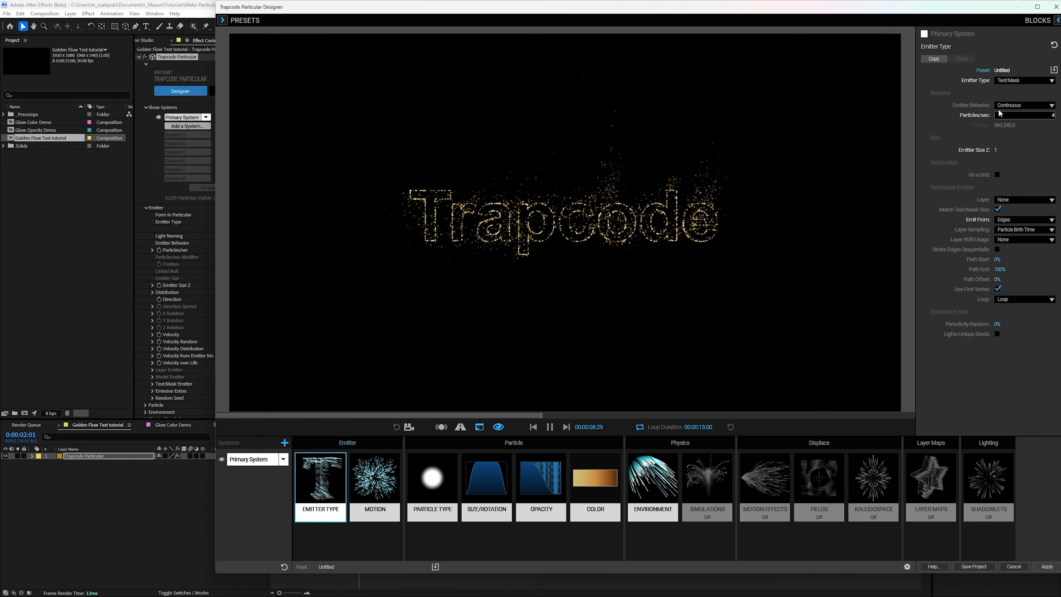
{"action": "type", "text": "000"}
{"action": "key", "text": "Return"}
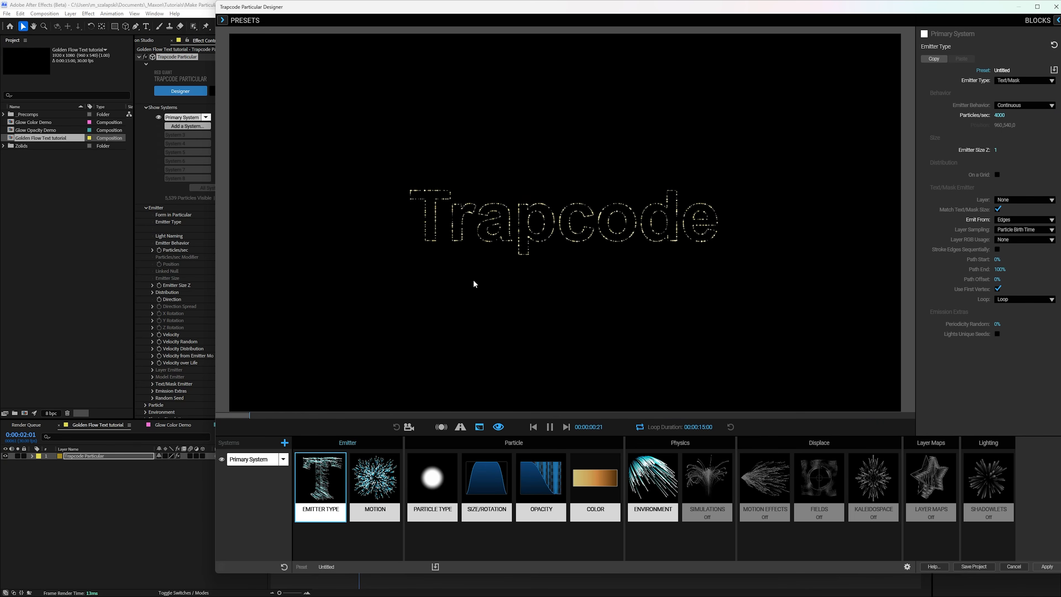
{"action": "left_click", "coordinate": [543, 425]}
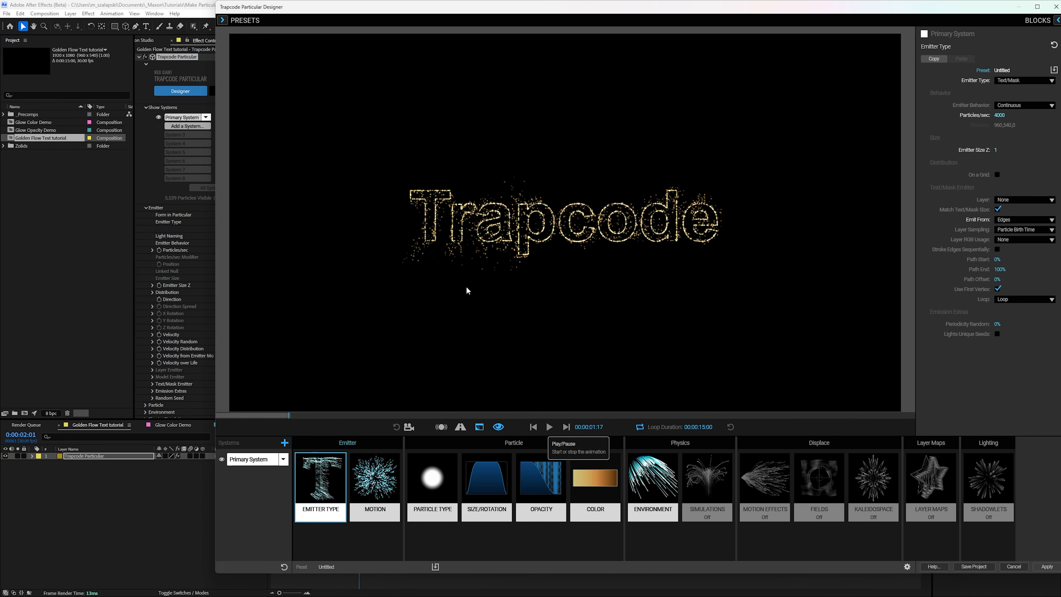
Step: Add a second particle system and set its emitter's Particles/sec to 10
{"action": "left_click", "coordinate": [285, 443]}
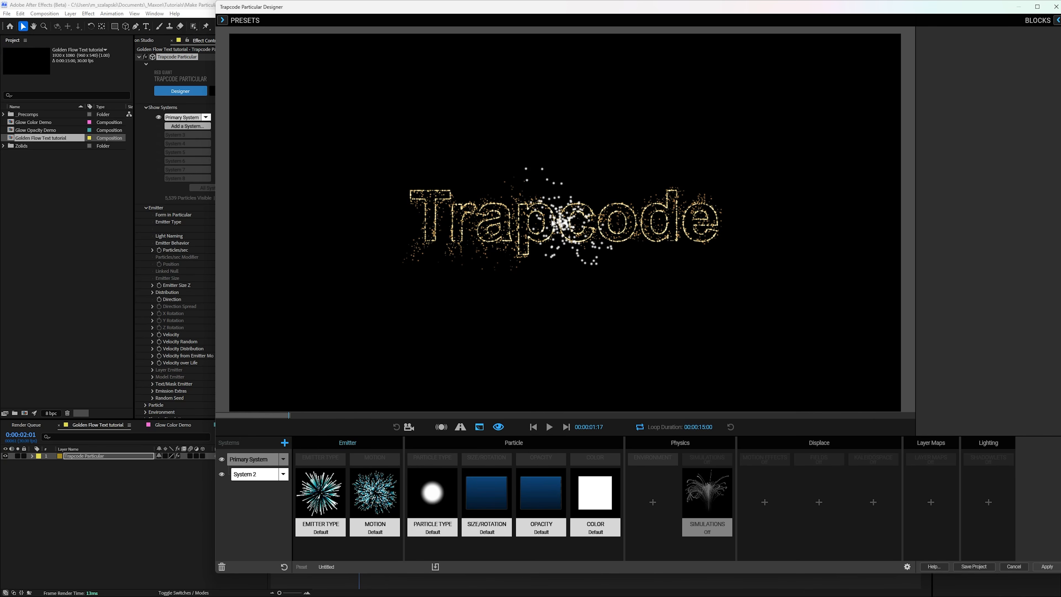
{"action": "left_click", "coordinate": [324, 512]}
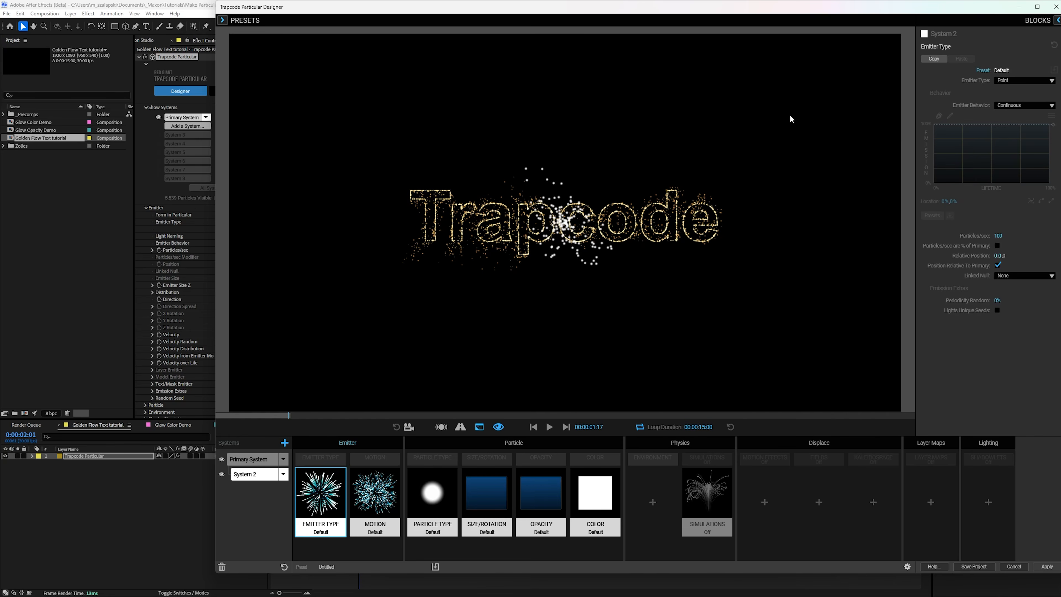
{"action": "left_click", "coordinate": [994, 234]}
{"action": "type", "text": "10"}
{"action": "key", "text": "Return"}
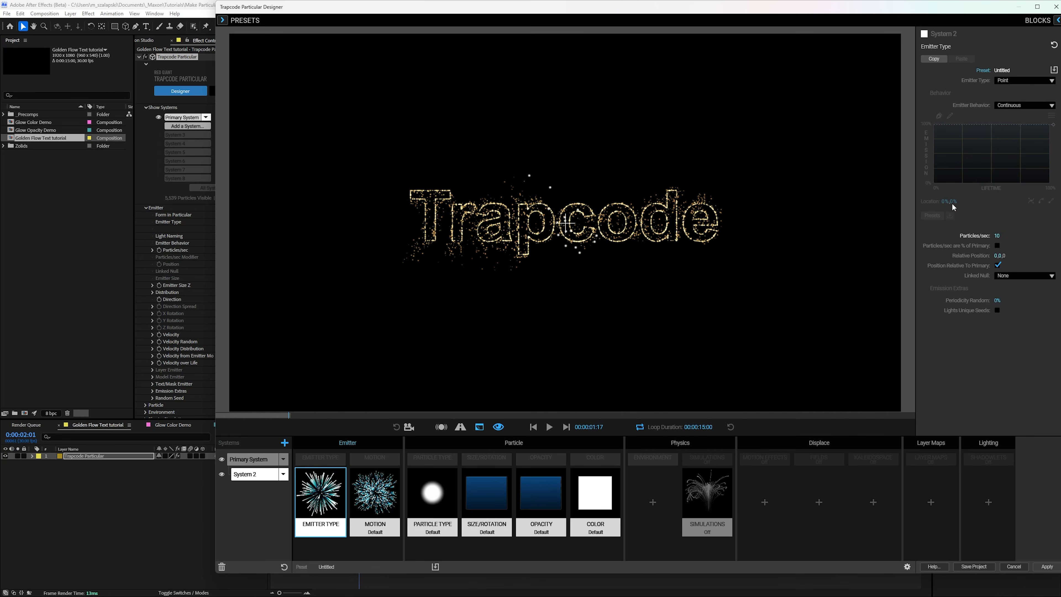
Step: Set System 2's particle Life to 0.5 seconds and Life Random to 90%
{"action": "left_click", "coordinate": [432, 498]}
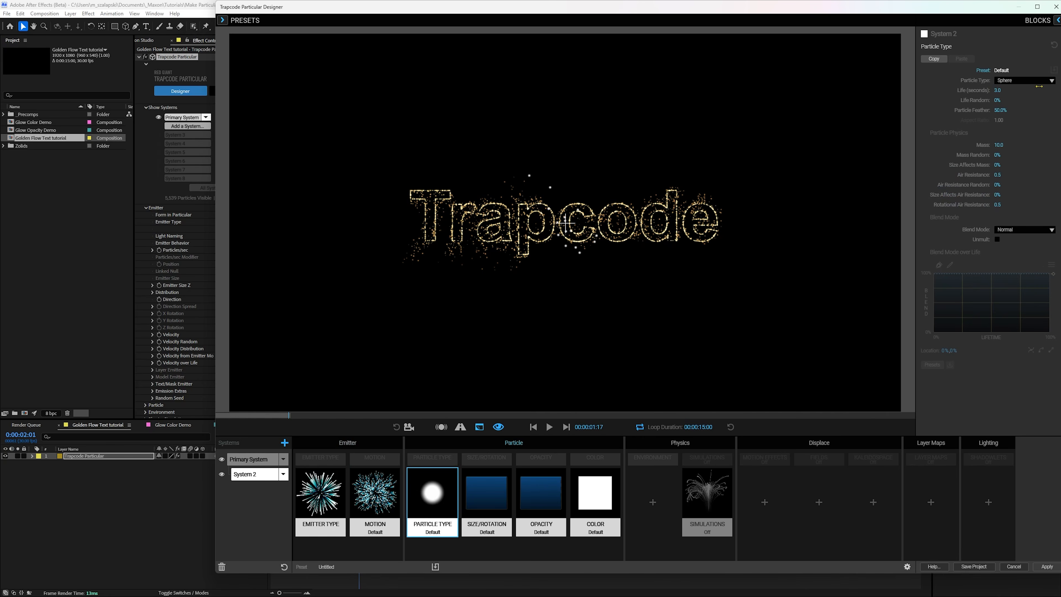
{"action": "left_click", "coordinate": [999, 89]}
{"action": "type", "text": ".5"}
{"action": "key", "text": "Tab"}
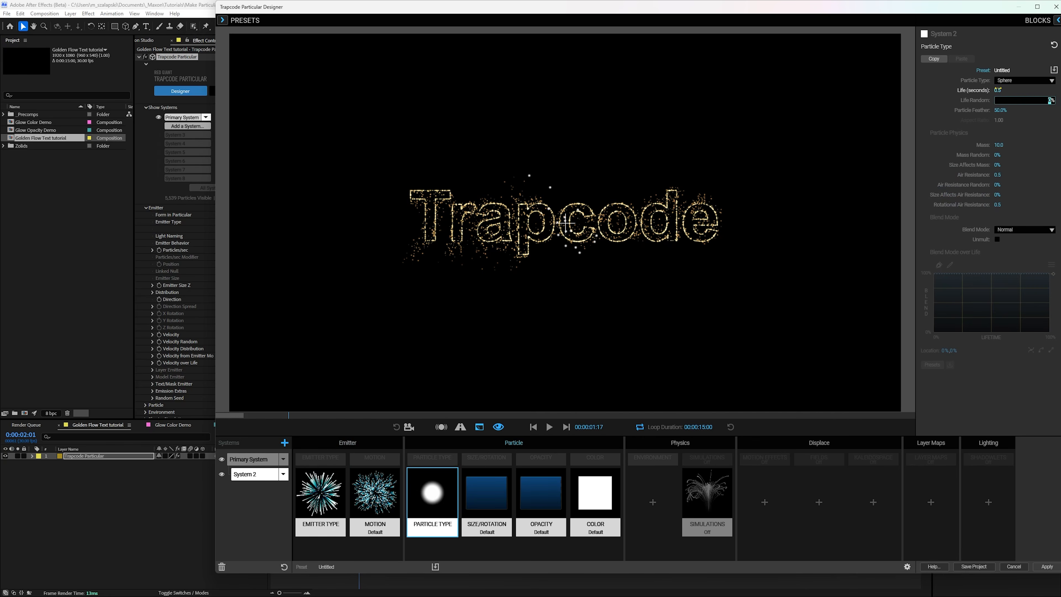
{"action": "key", "text": "Return"}
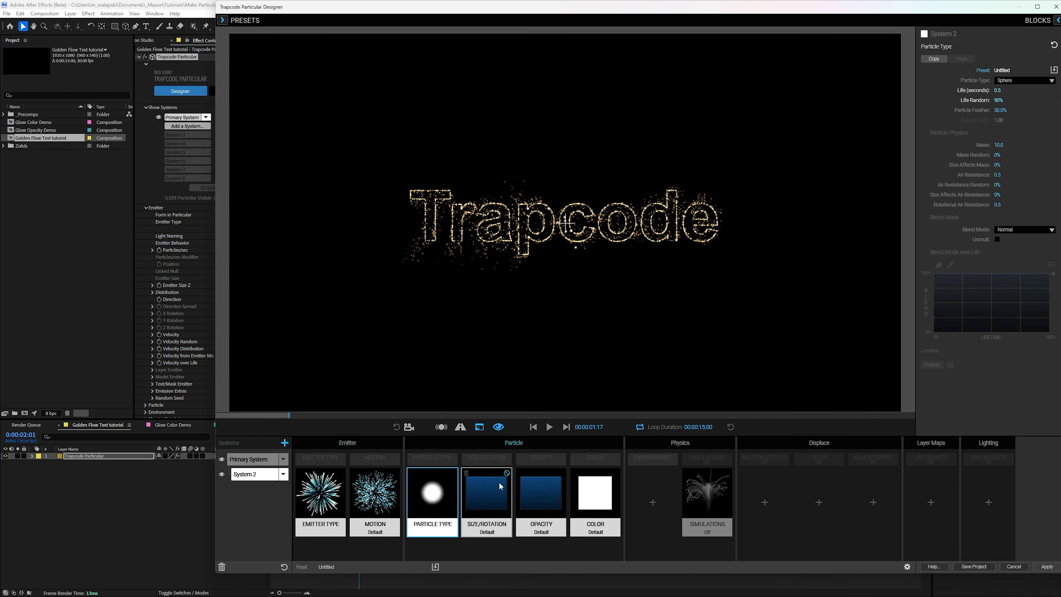
Step: Set System 2's particle Size to 1 and Size Random to 90%, and preview the animation
{"action": "left_click", "coordinate": [506, 472]}
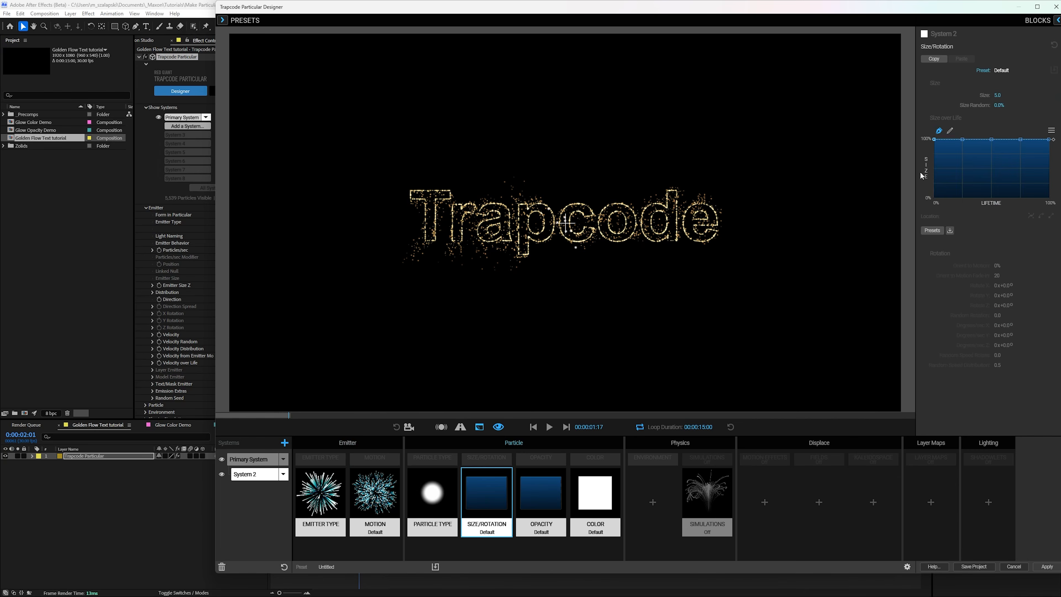
{"action": "left_click", "coordinate": [1001, 96]}
{"action": "type", "text": "1"}
{"action": "key", "text": "Tab"}
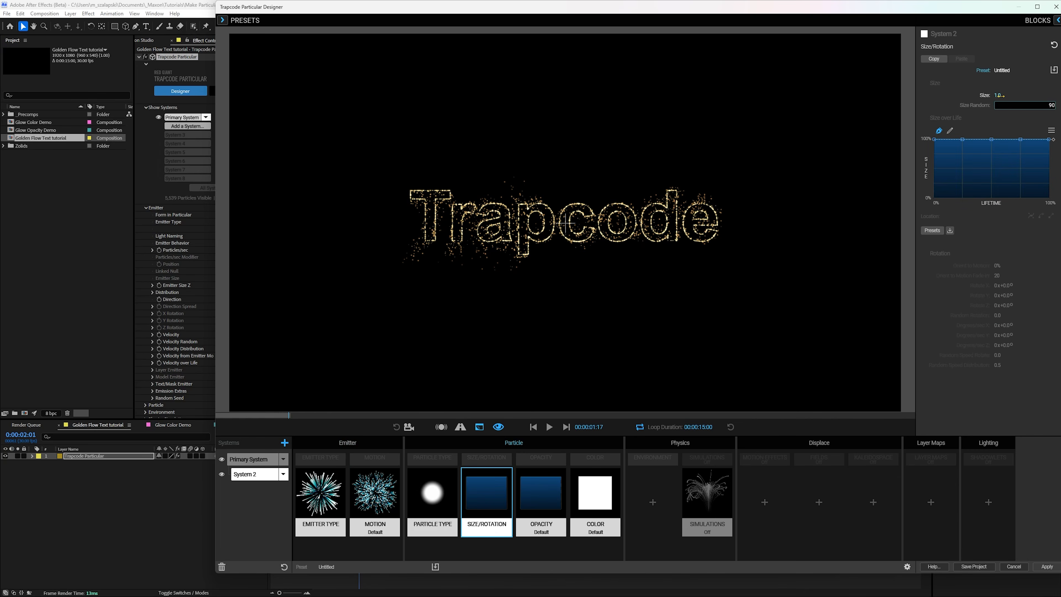
{"action": "type", "text": "90"}
{"action": "key", "text": "Return"}
{"action": "left_click", "coordinate": [549, 427]}
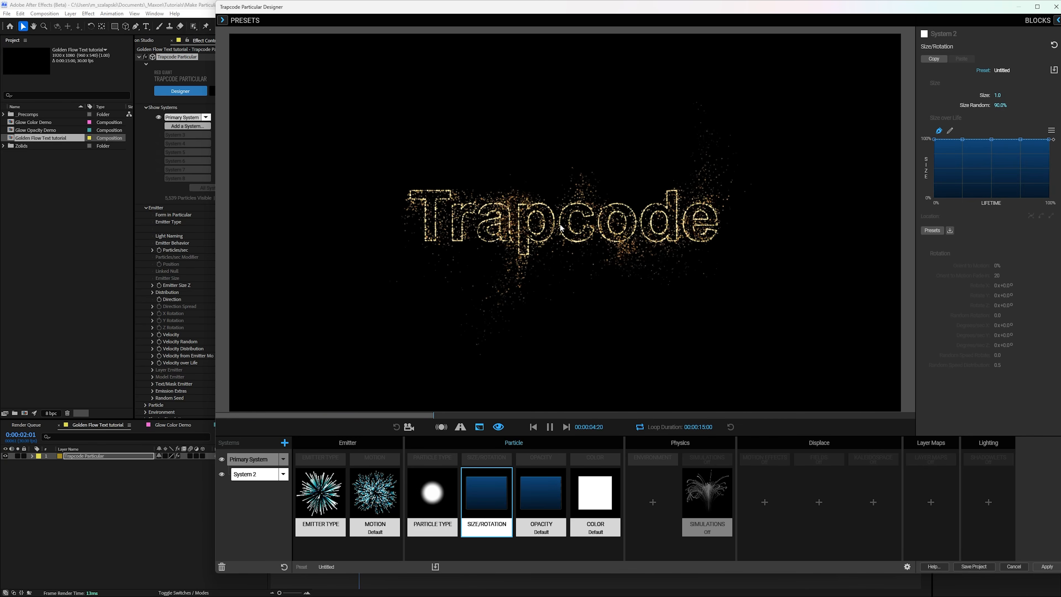
{"action": "left_click", "coordinate": [548, 427]}
Step: Set System 2's Emitter Type to Emit from Parent and lower the first two points of its emission over parent life curve to 0%
{"action": "left_click", "coordinate": [333, 499]}
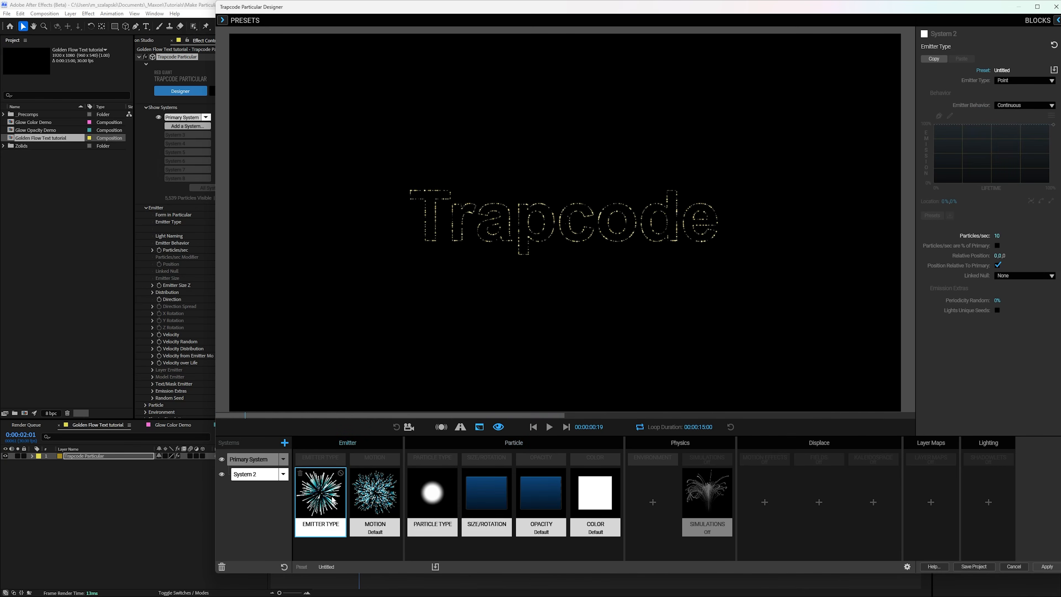
{"action": "left_click", "coordinate": [1023, 80]}
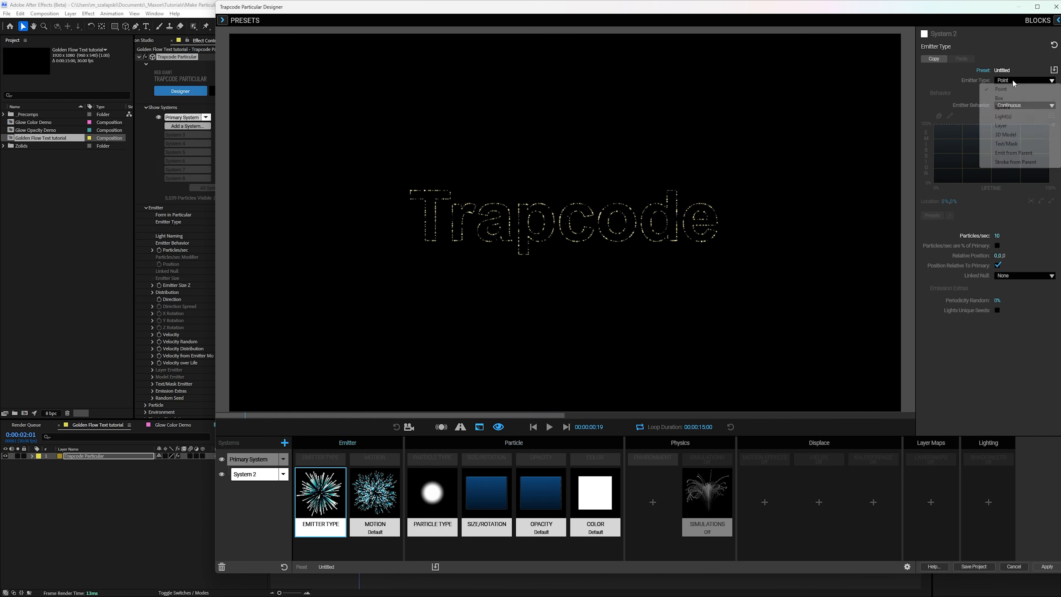
{"action": "left_click", "coordinate": [1024, 154]}
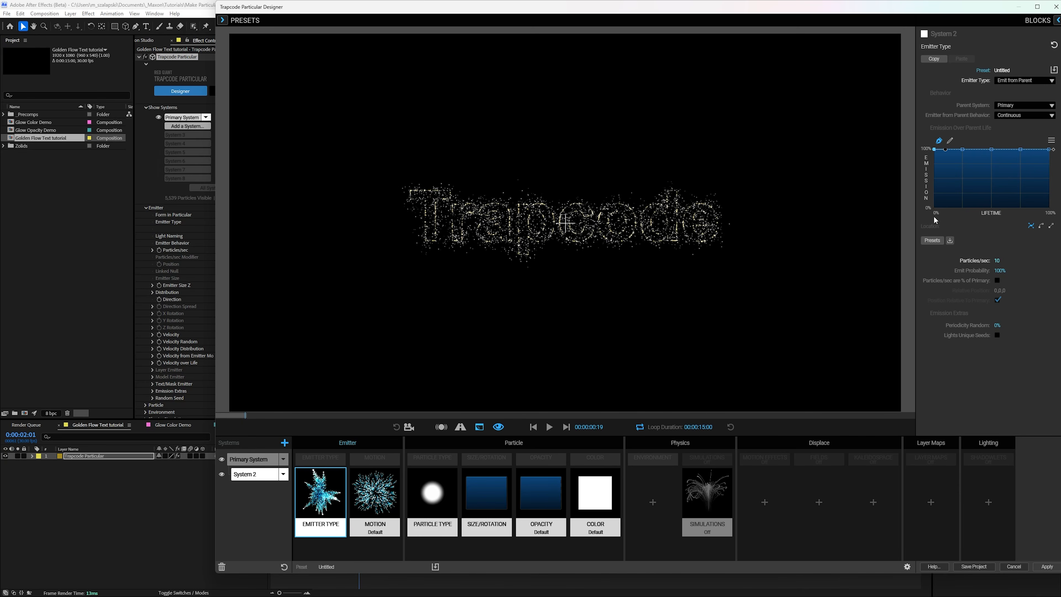
{"action": "left_click_drag", "start_coordinate": [935, 151], "coordinate": [935, 234]}
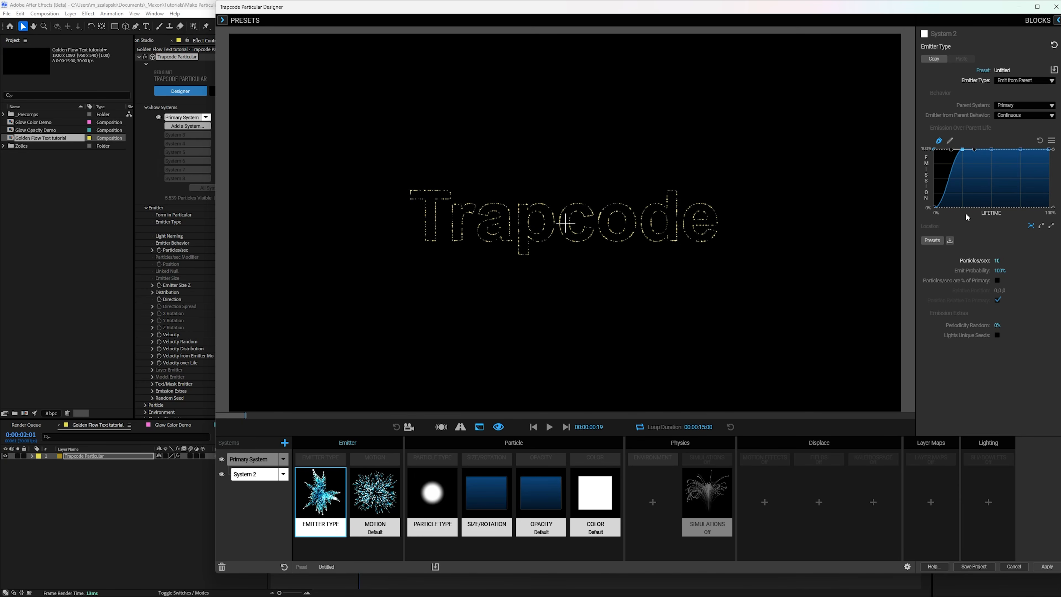
{"action": "left_click_drag", "start_coordinate": [962, 152], "coordinate": [967, 218]}
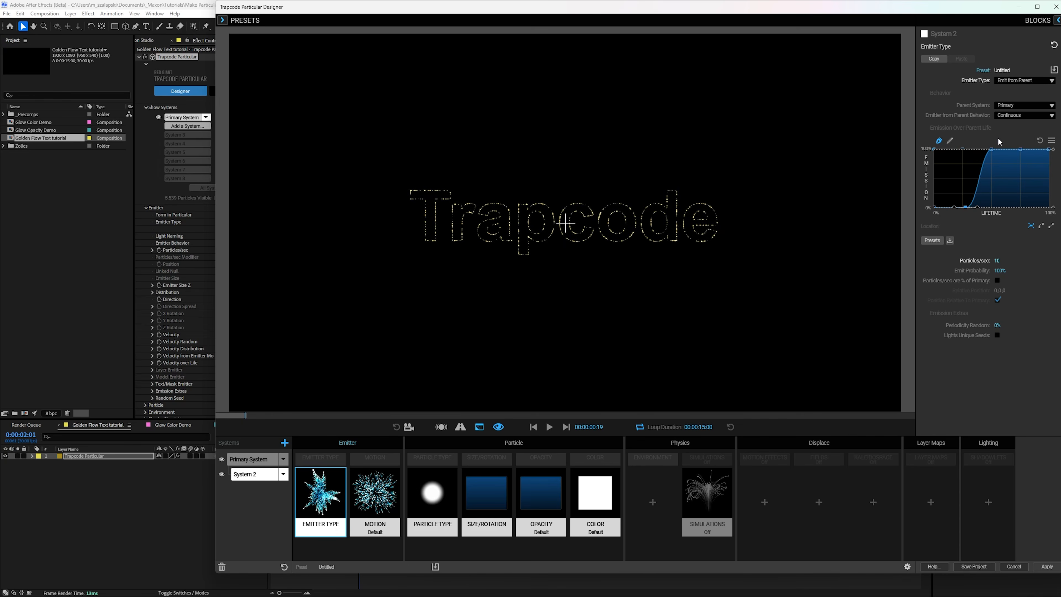
Step: Set System 2's Emitter from Parent Behavior to From Parent Speed and preview the animation
{"action": "left_click", "coordinate": [1017, 117]}
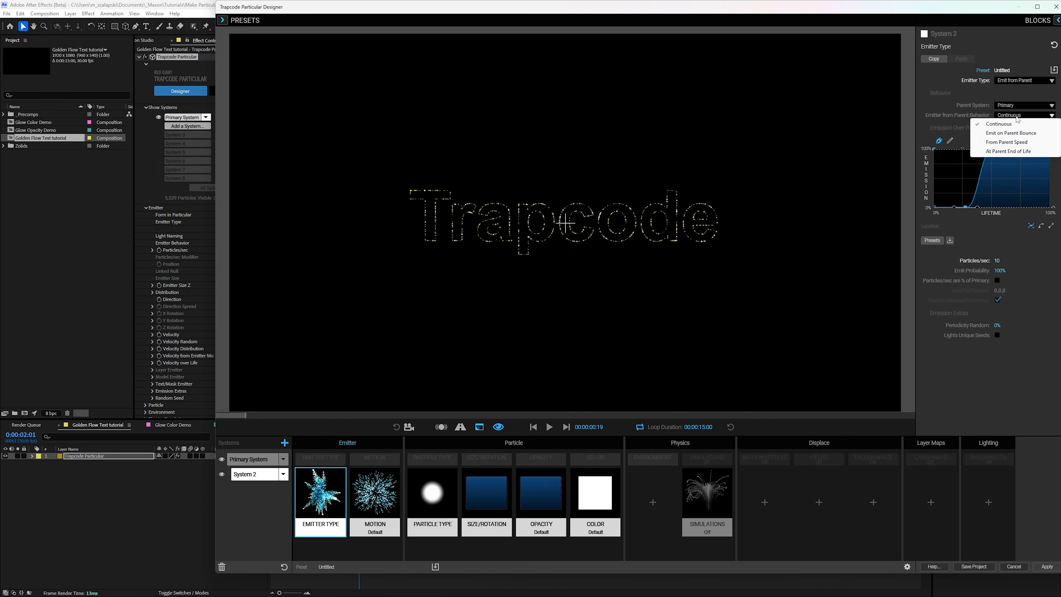
{"action": "left_click", "coordinate": [1018, 143]}
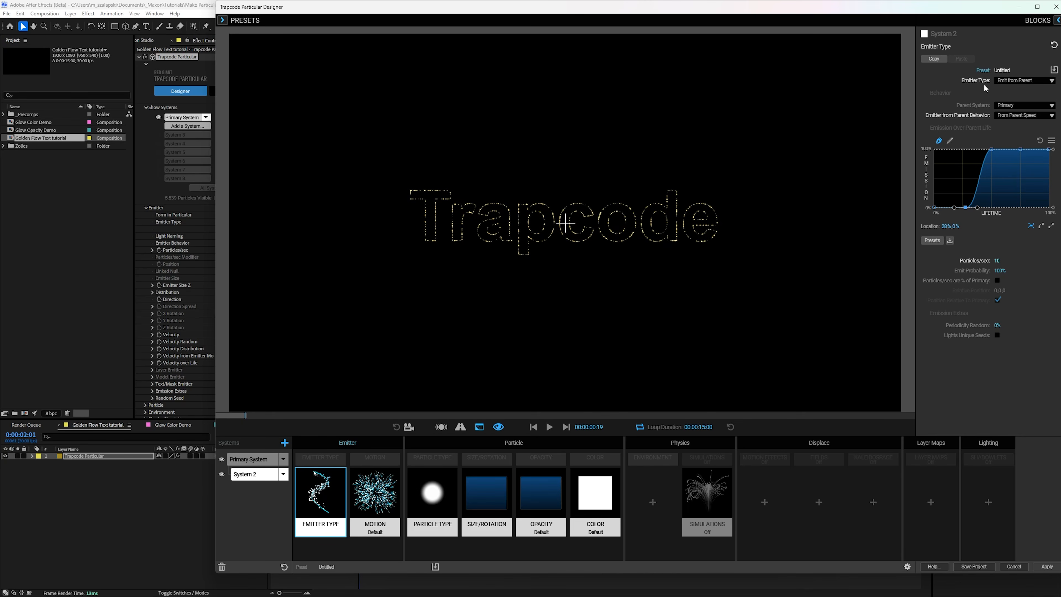
{"action": "left_click", "coordinate": [550, 427]}
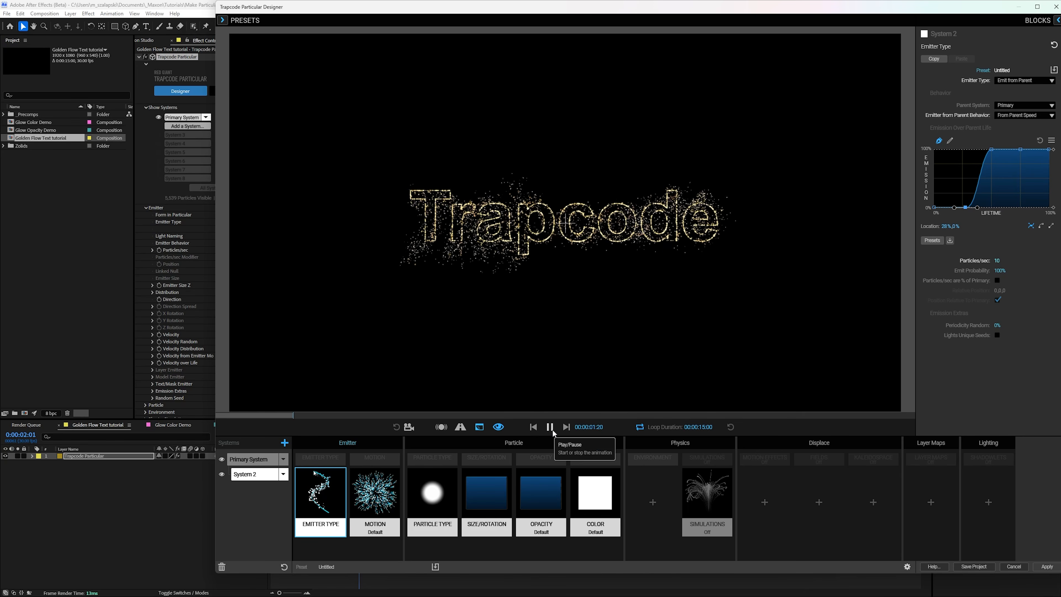
Step: Set System 2's Velocity to 10 and Velocity from Emitter Motion to 60%
{"action": "left_click", "coordinate": [375, 495]}
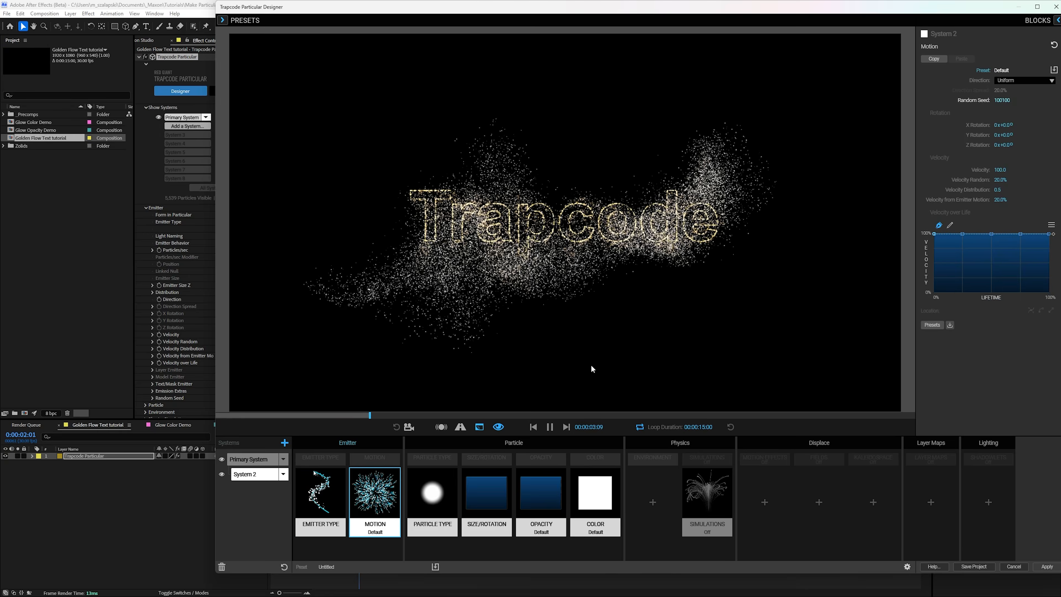
{"action": "left_click", "coordinate": [1000, 169]}
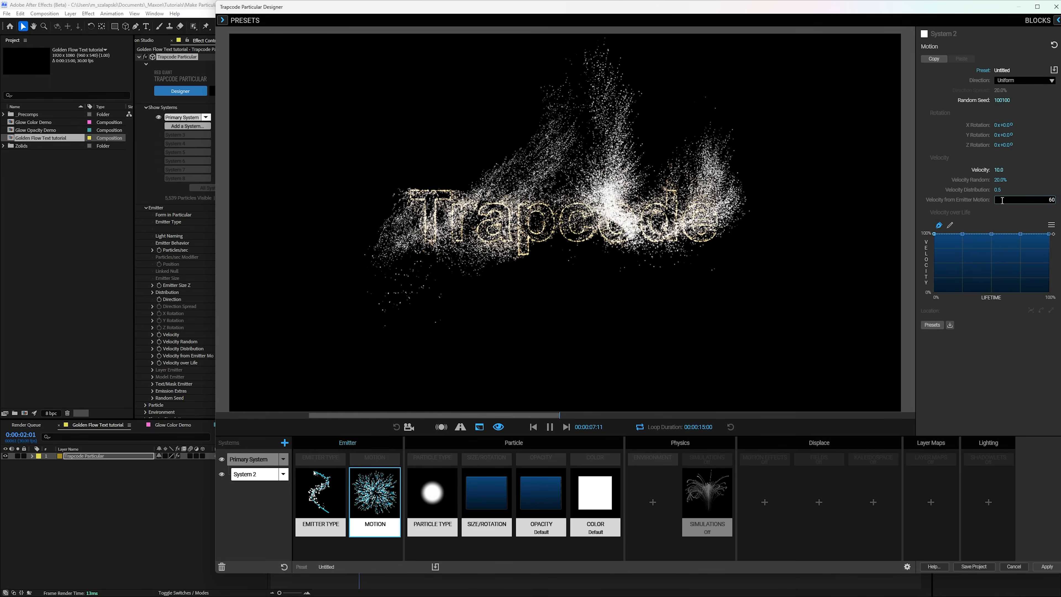
{"action": "key", "text": "Return"}
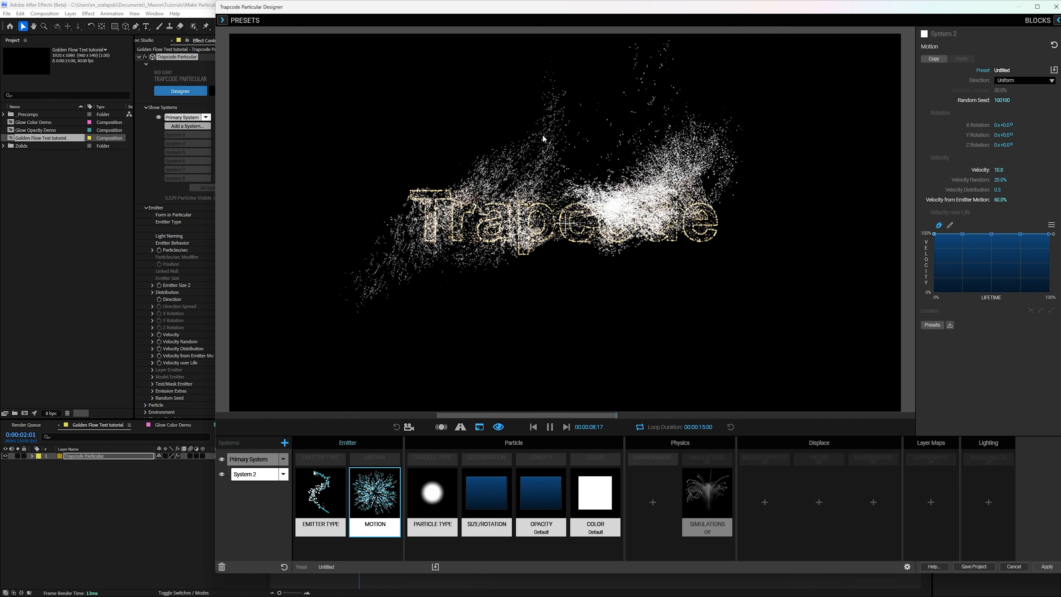
Step: Set Color from Parent to 90% for System 2's particles
{"action": "left_click", "coordinate": [595, 495]}
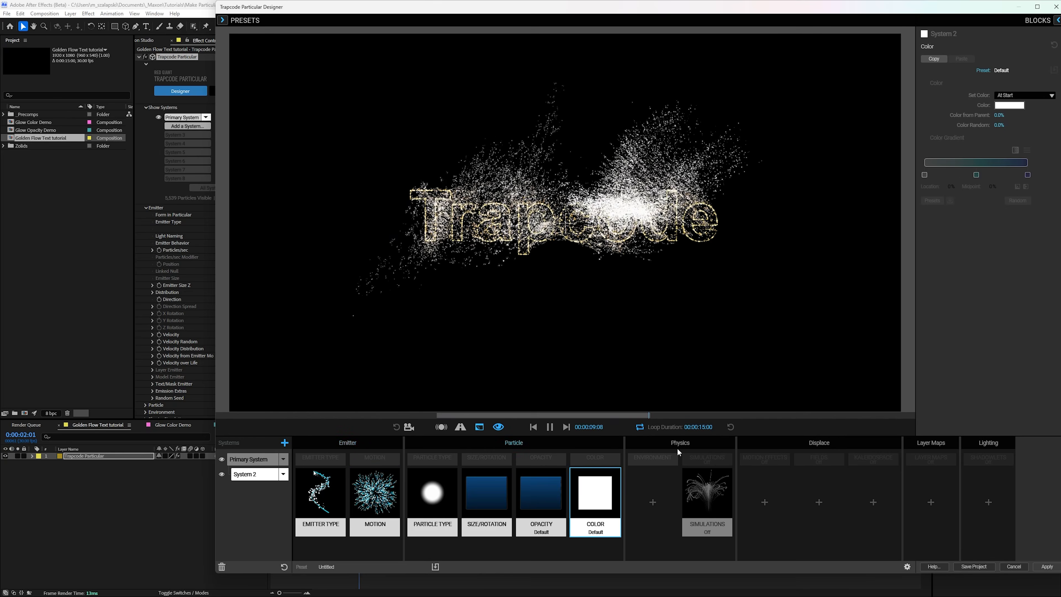
{"action": "left_click", "coordinate": [998, 113]}
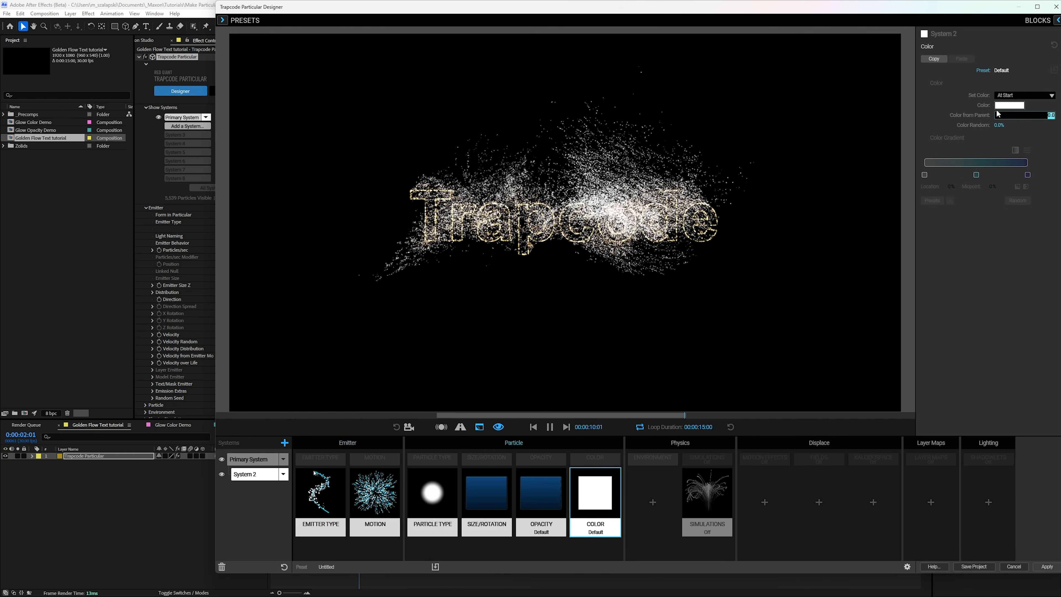
{"action": "type", "text": "90"}
{"action": "key", "text": "Return"}
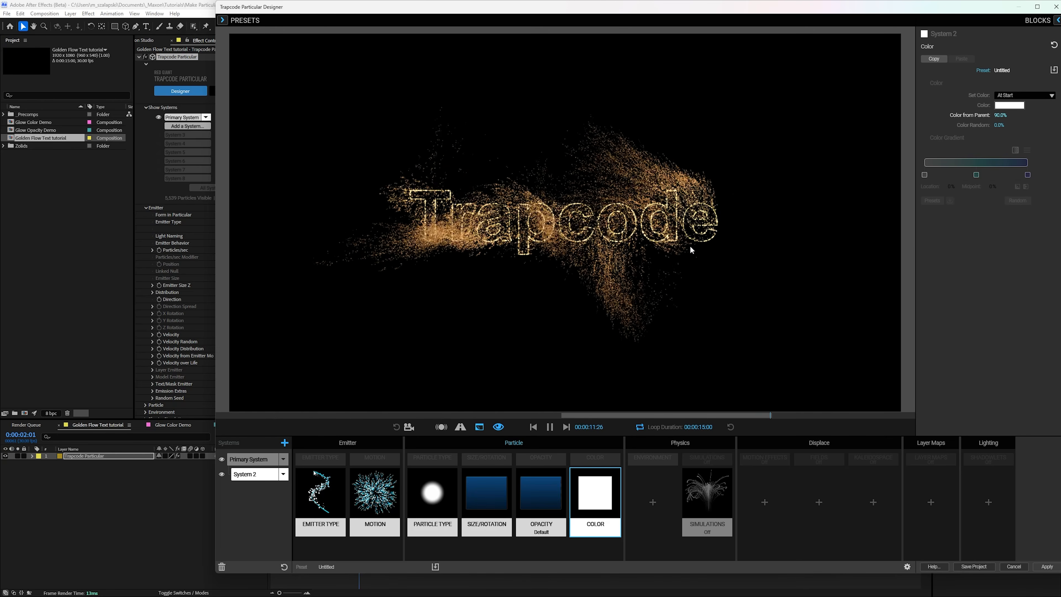
Step: Enable Inherit Opacity from Parent for System 2 and replay the preview from the start
{"action": "left_click", "coordinate": [541, 495]}
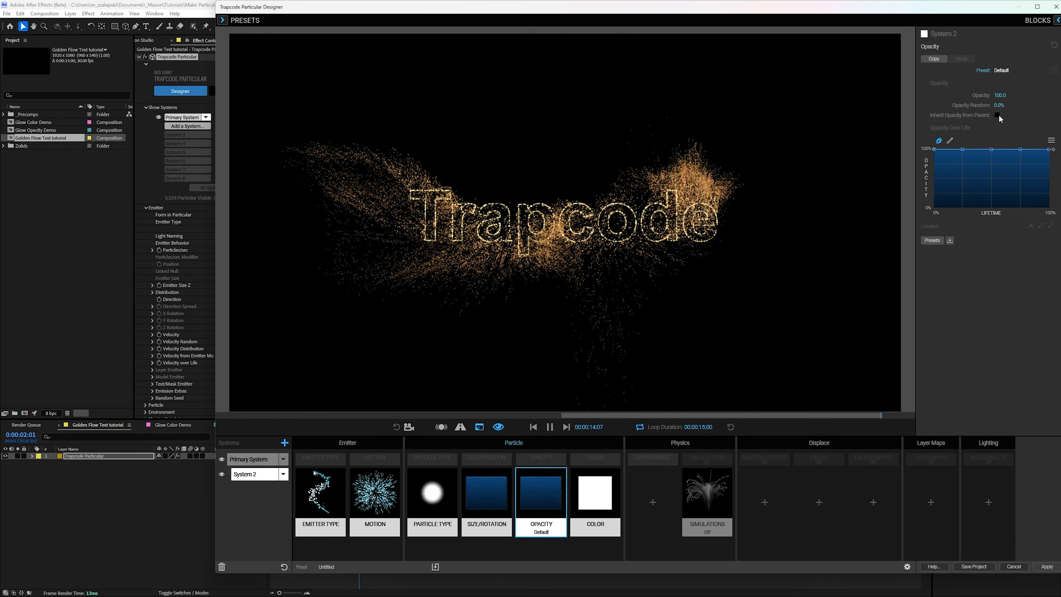
{"action": "left_click", "coordinate": [998, 116]}
{"action": "left_click", "coordinate": [534, 428]}
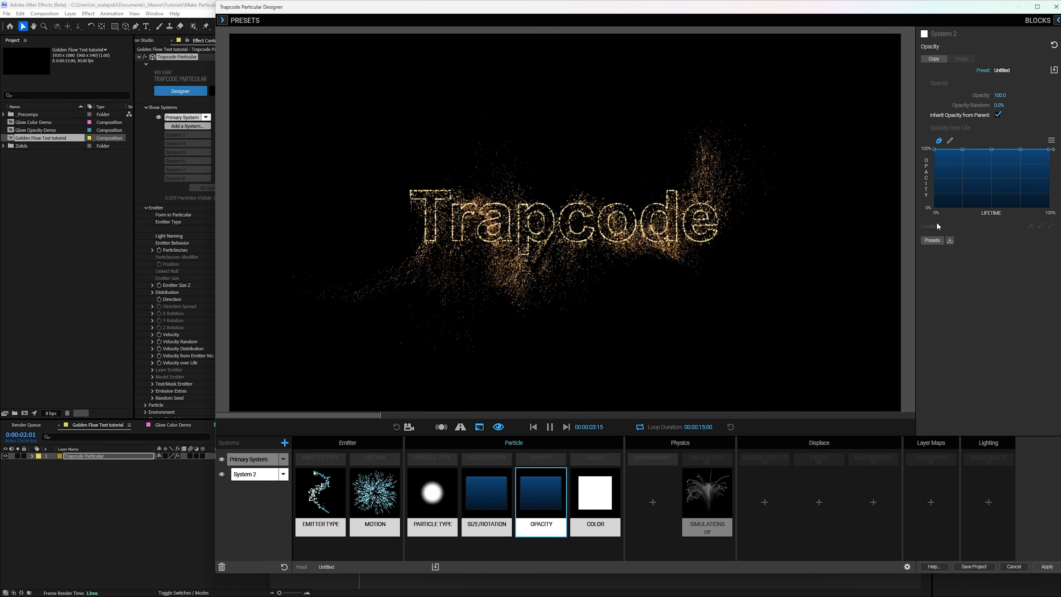
Step: Apply the Flicker 2 curve preset to System 2's Opacity over Life and save the project
{"action": "left_click", "coordinate": [934, 240]}
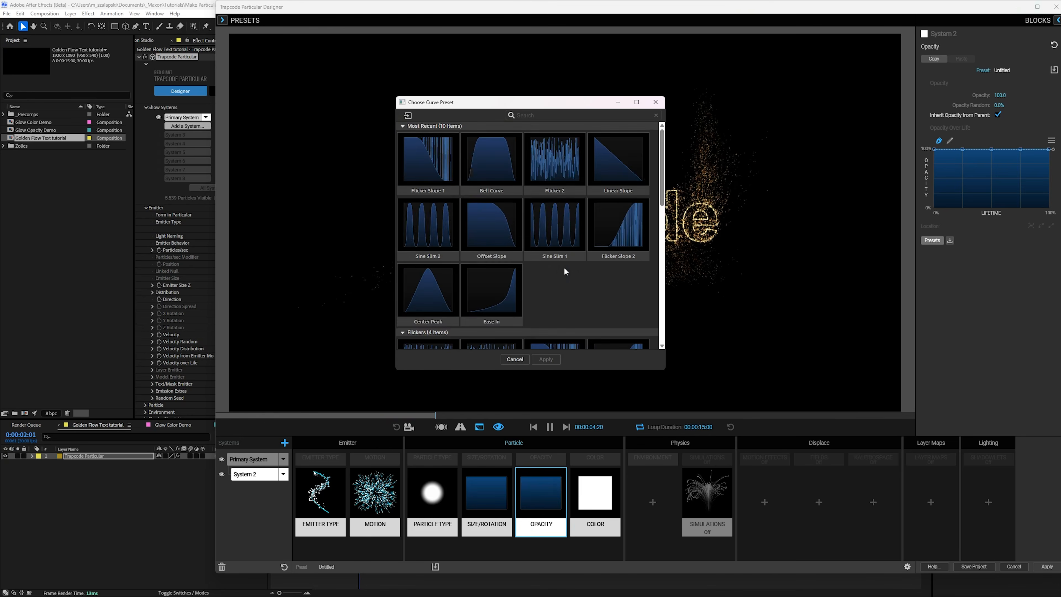
{"action": "scroll", "coordinate": [543, 243], "scroll_direction": "down", "scroll_amount": 3}
{"action": "scroll", "coordinate": [514, 192], "scroll_direction": "up", "scroll_amount": 2}
{"action": "left_click", "coordinate": [496, 167]}
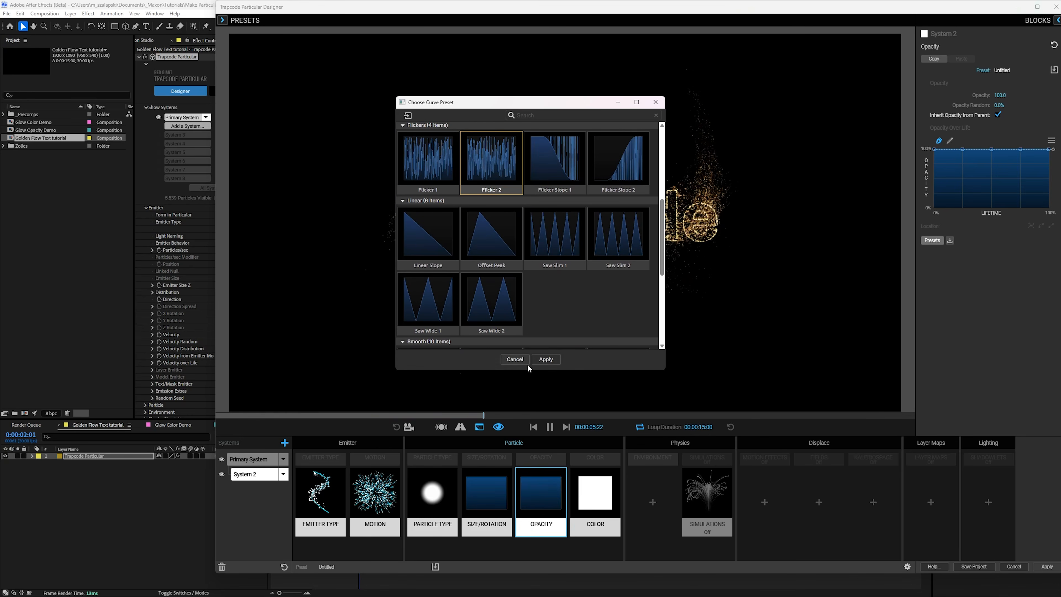
{"action": "left_click", "coordinate": [544, 359]}
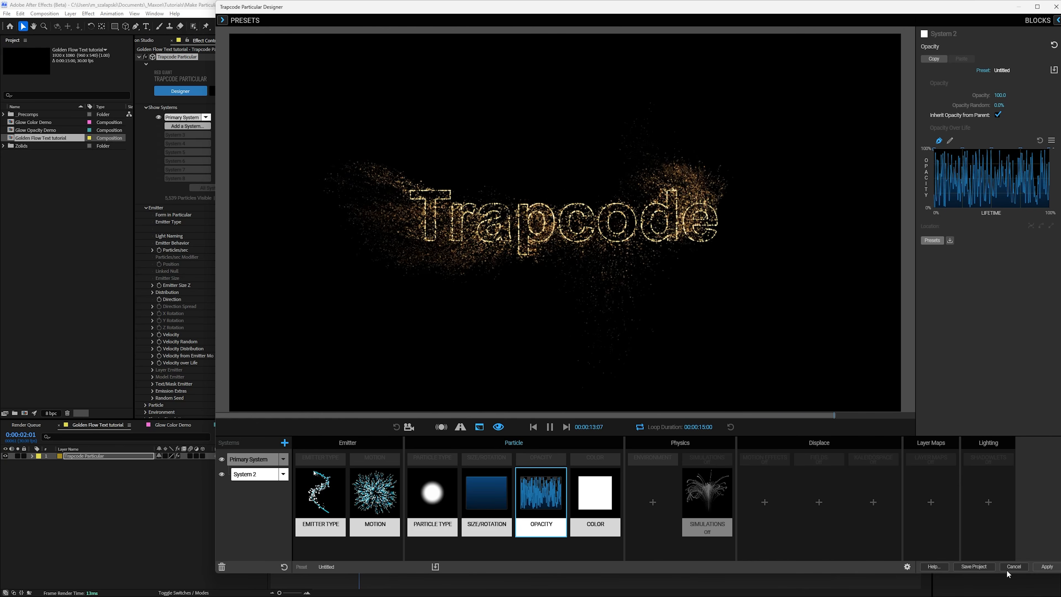
{"action": "left_click", "coordinate": [983, 569]}
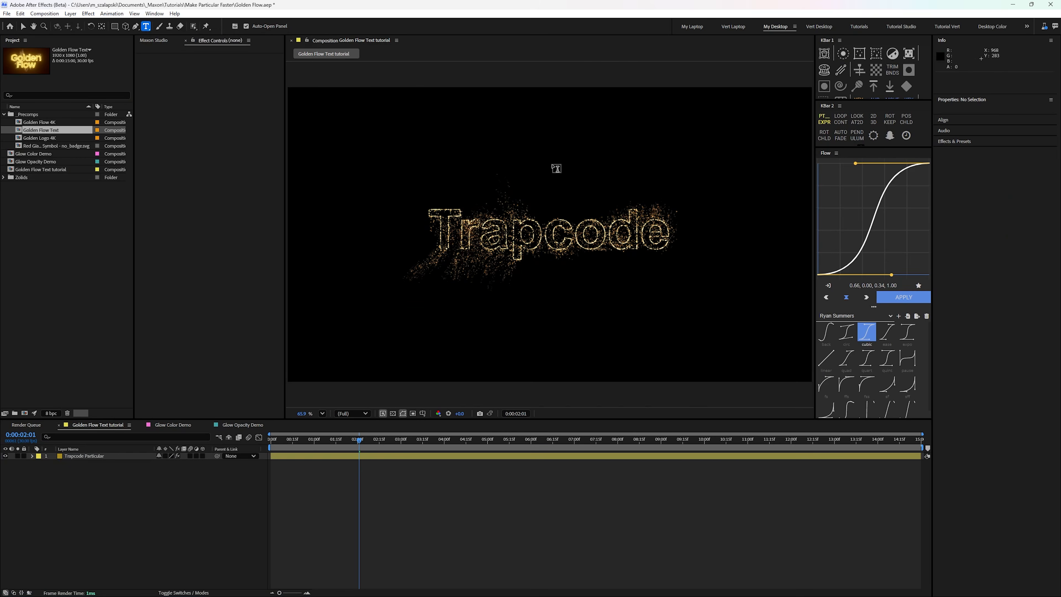
Step: Create a text layer reading "Golden" and "Flow" on two lines, centring it by resetting its transform and setting its Y position to 521
{"action": "left_click", "coordinate": [552, 163]}
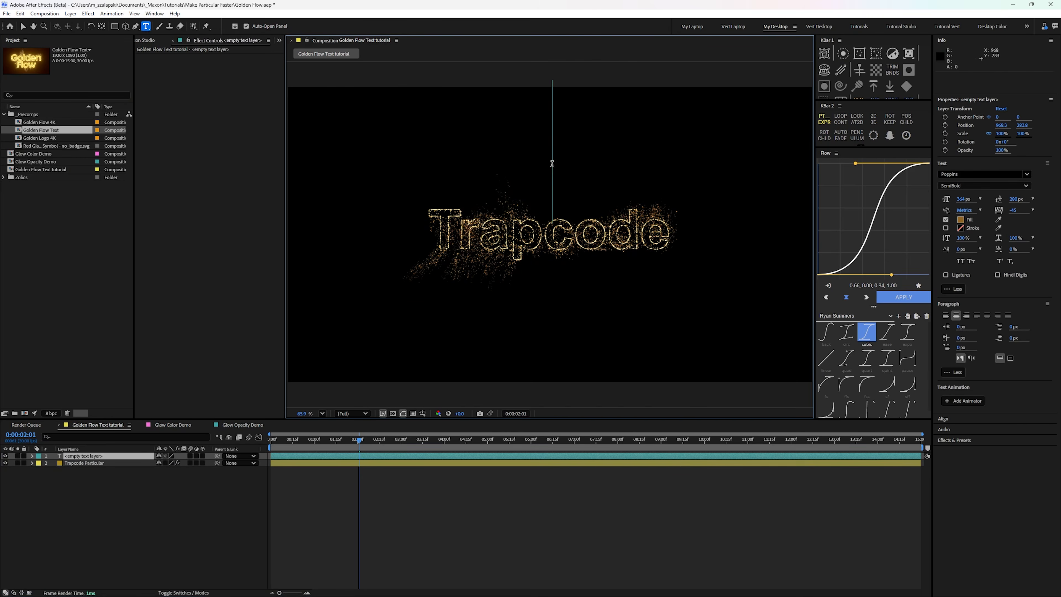
{"action": "type", "text": "Golden"}
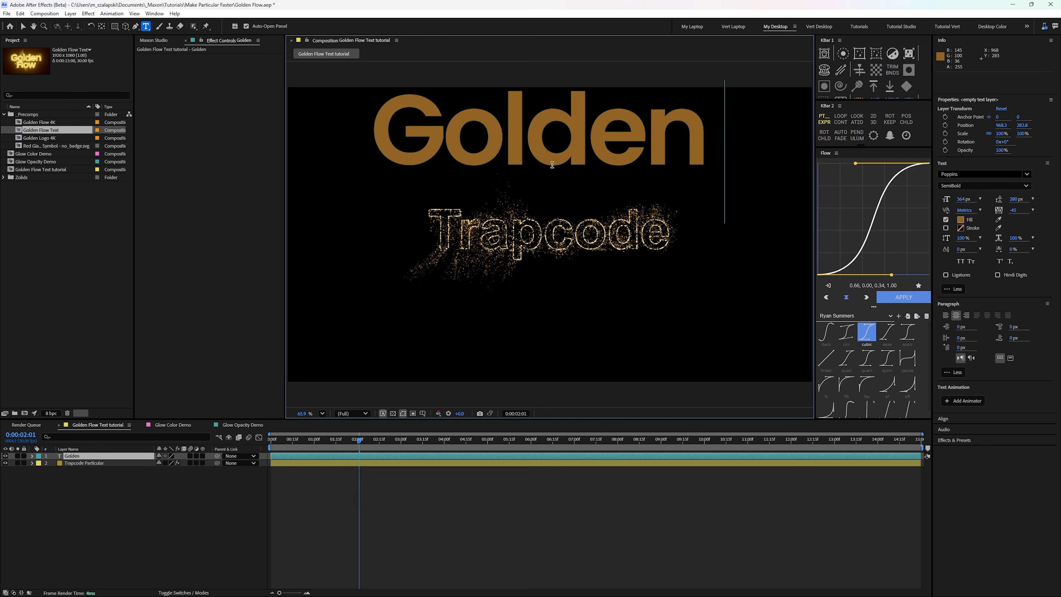
{"action": "key", "text": "Return"}
{"action": "type", "text": "Flow"}
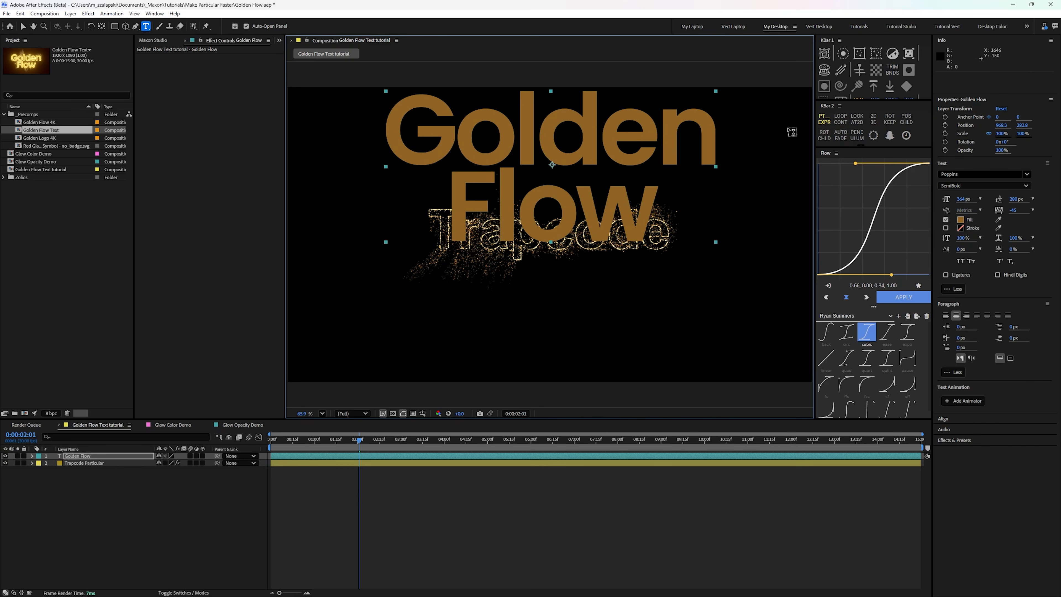
{"action": "left_click", "coordinate": [1001, 108]}
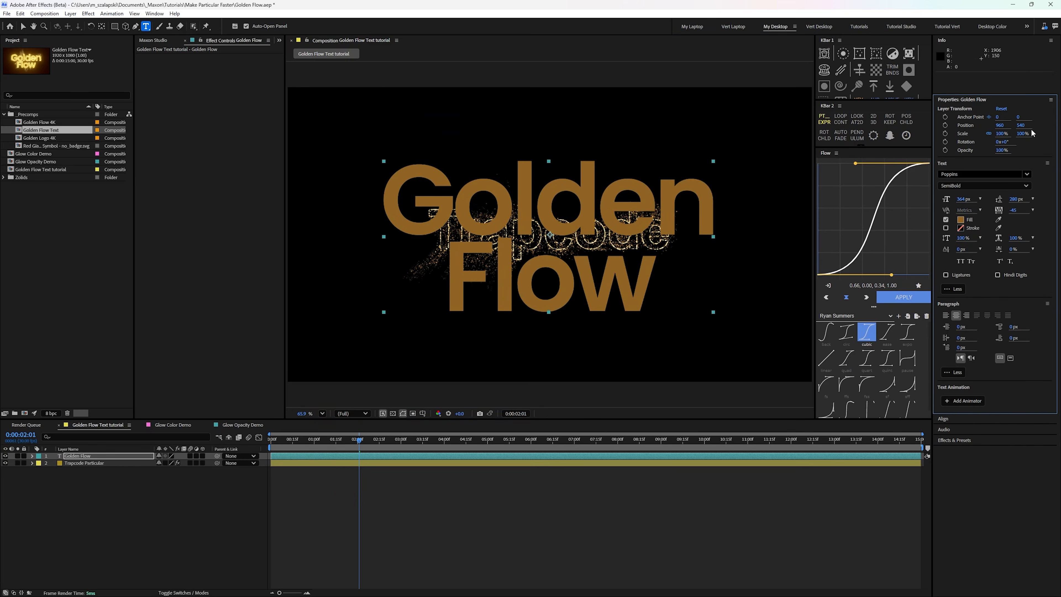
{"action": "left_click_drag", "start_coordinate": [1019, 125], "coordinate": [1012, 124]}
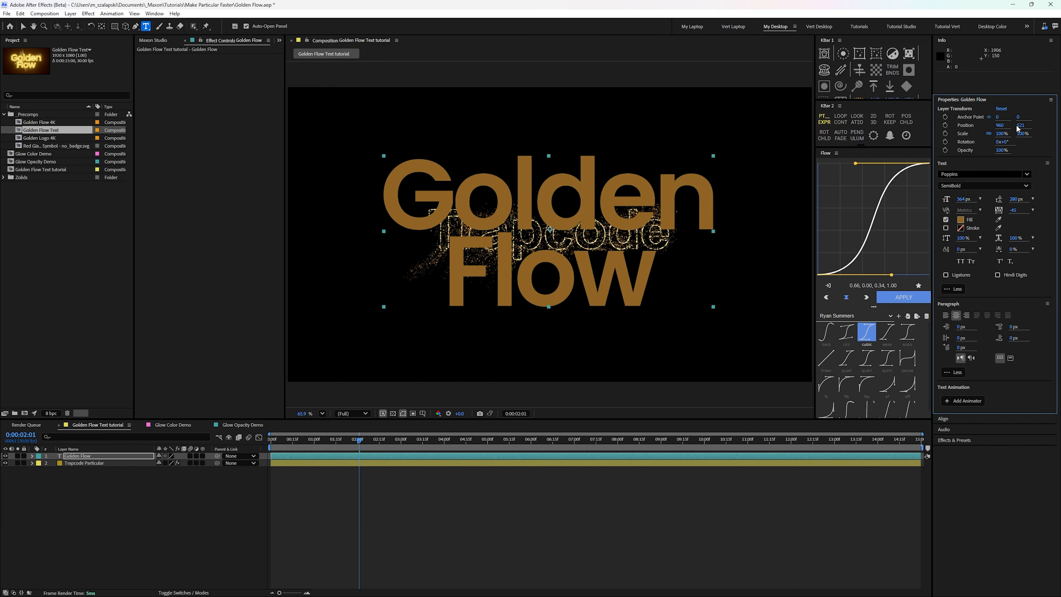
Step: Move the Golden Flow text layer below the Trapcode Particular layer and make it a 3D layer
{"action": "key", "text": "v"}
{"action": "left_click_drag", "start_coordinate": [106, 456], "coordinate": [108, 467]}
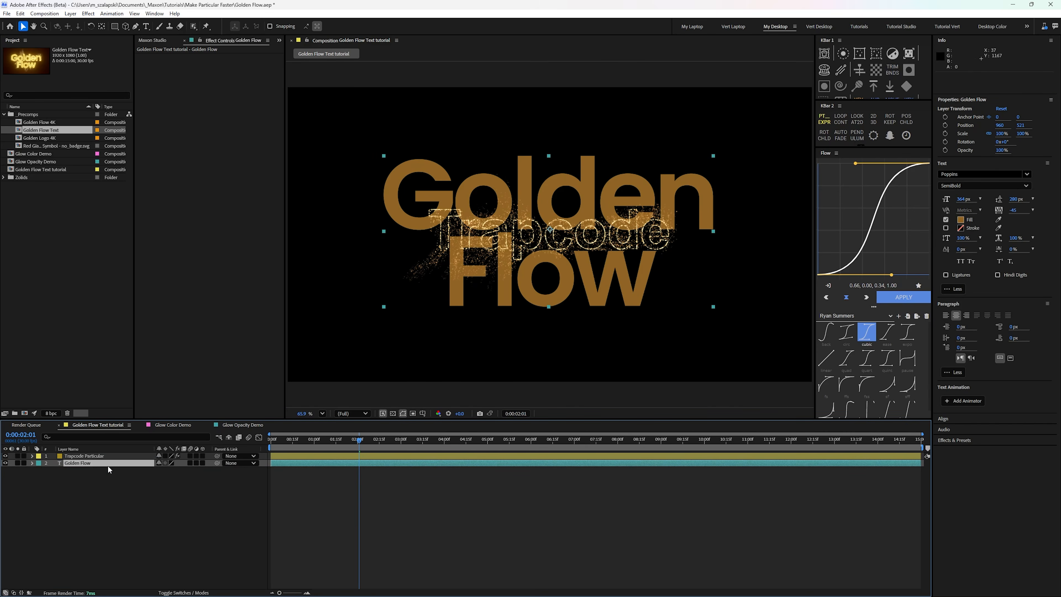
{"action": "left_click", "coordinate": [203, 463]}
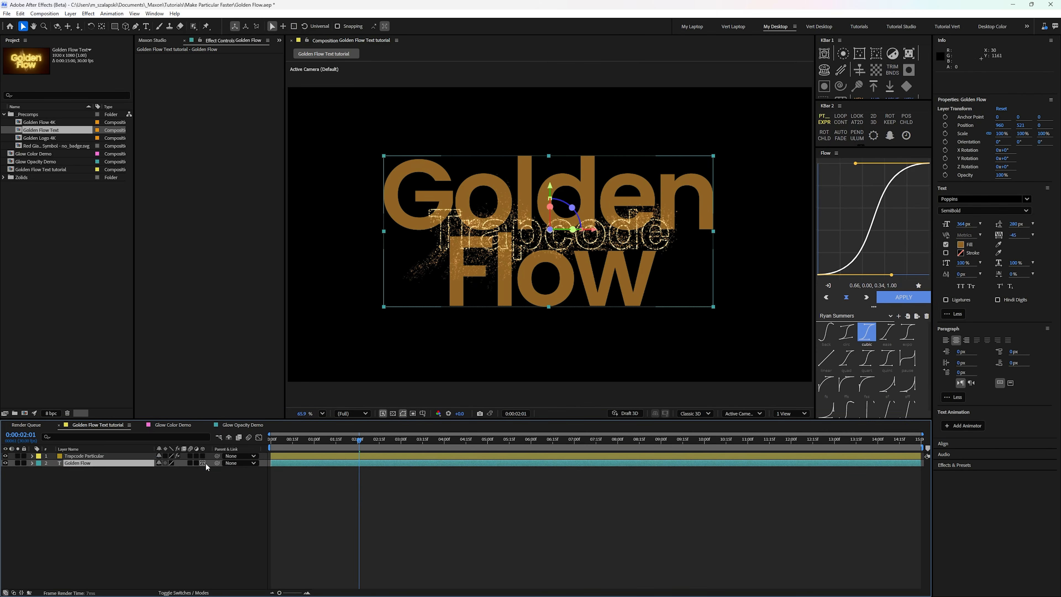
Step: Show all systems of the Trapcode Particular effect and set the Golden Flow layer as the primary emitter's Text/Mask source
{"action": "left_click", "coordinate": [119, 456]}
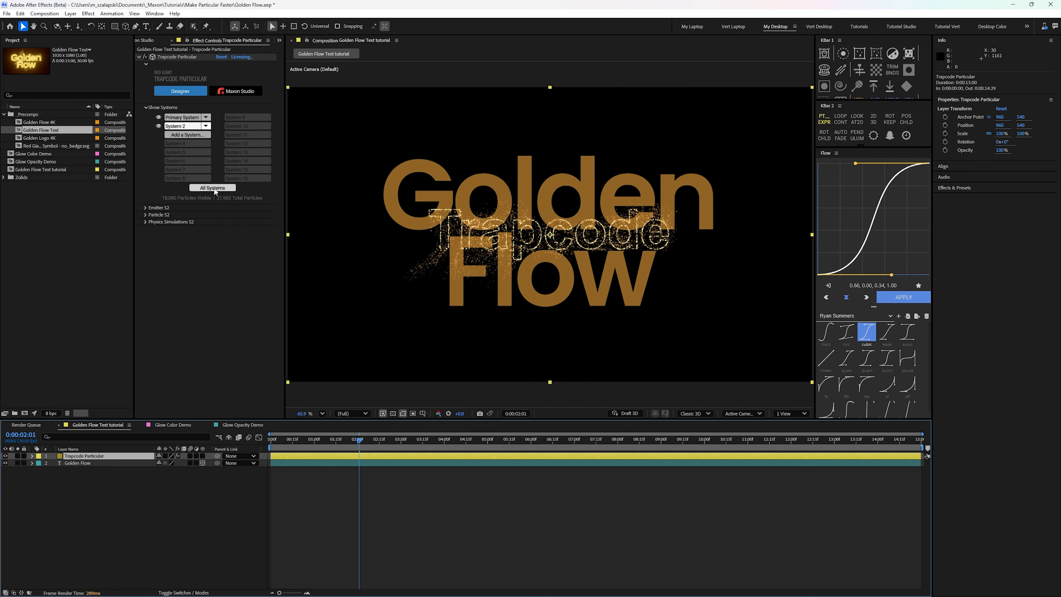
{"action": "left_click", "coordinate": [226, 188]}
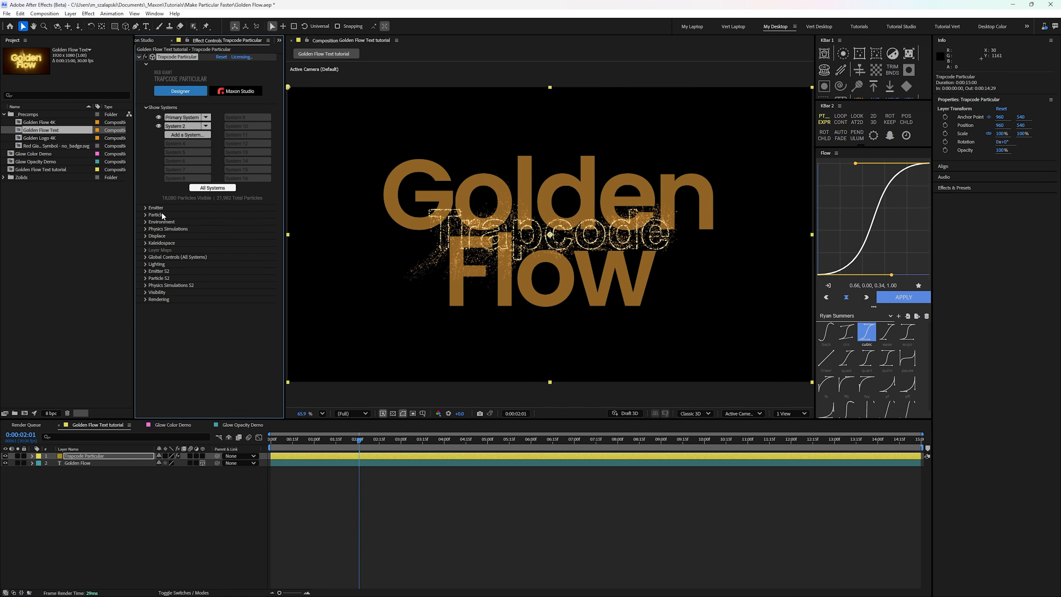
{"action": "left_click", "coordinate": [146, 207]}
{"action": "scroll", "coordinate": [181, 313], "scroll_direction": "down", "scroll_amount": 3}
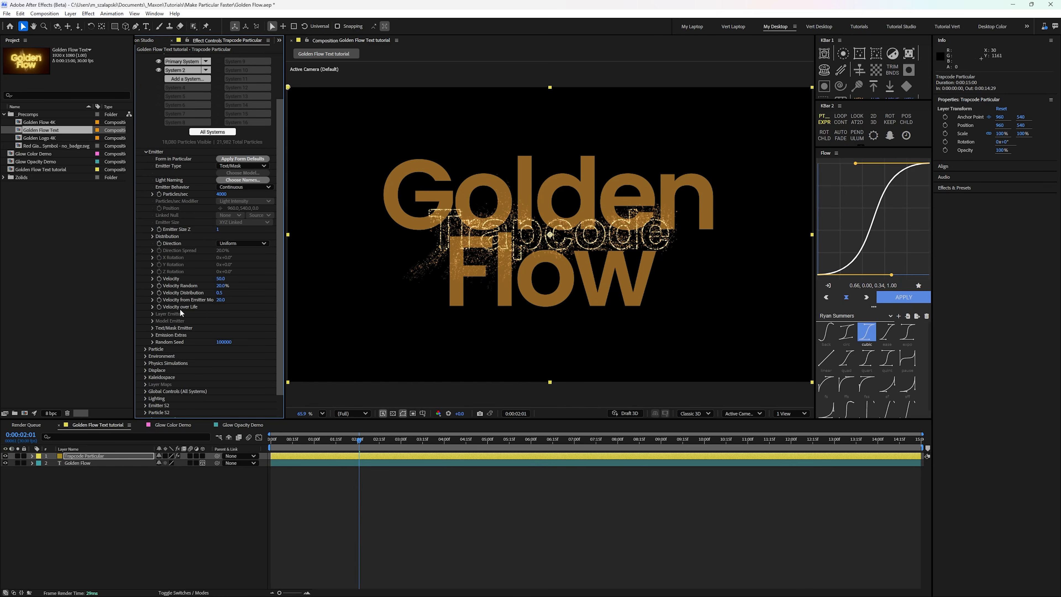
{"action": "left_click", "coordinate": [153, 327]}
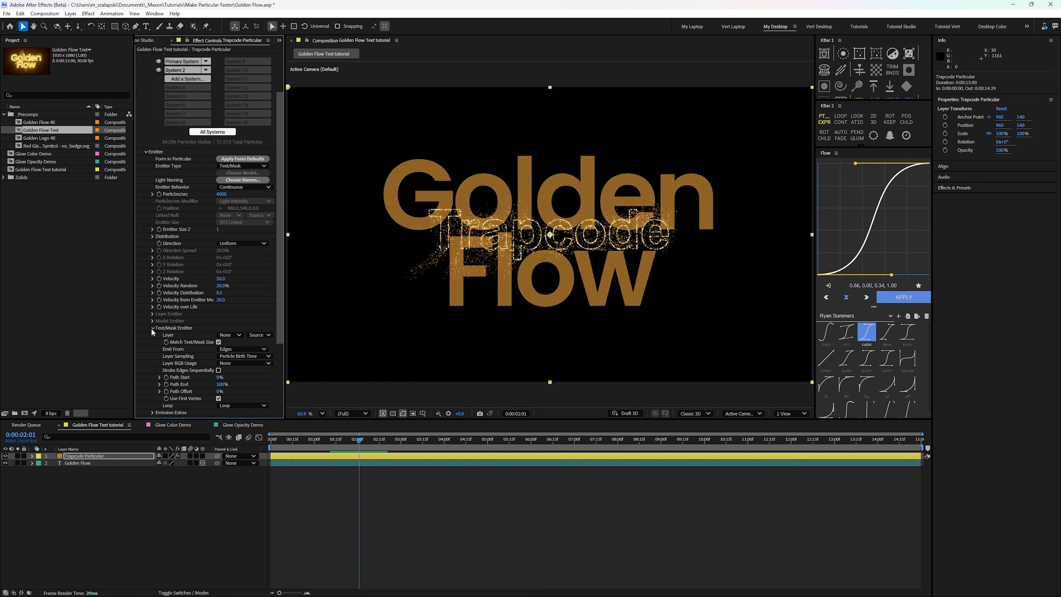
{"action": "left_click", "coordinate": [228, 335]}
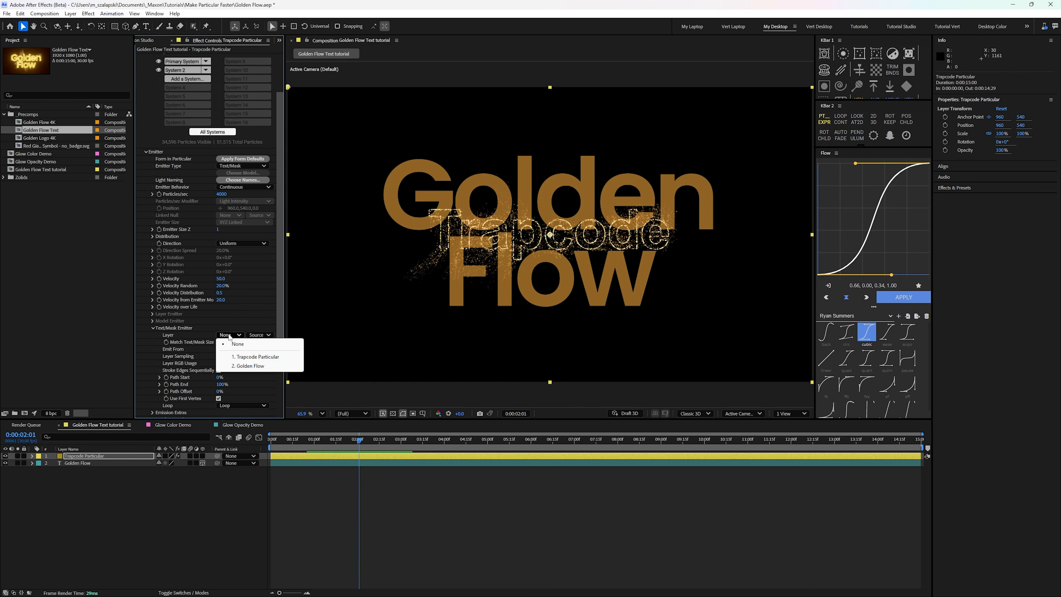
{"action": "left_click", "coordinate": [247, 365]}
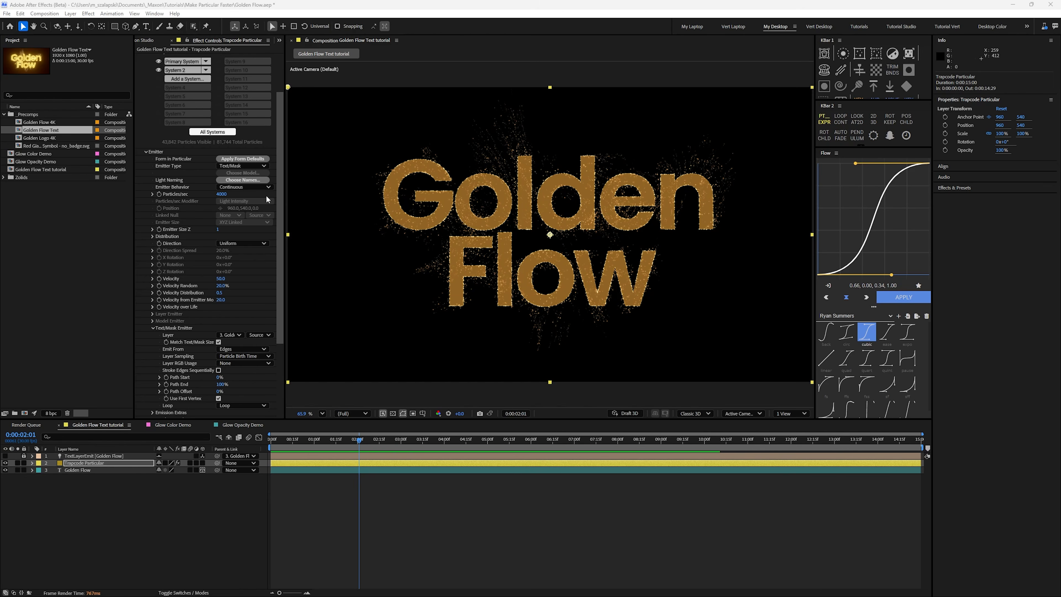
Step: Set the primary emitter's Particles/sec to 20000 and return to the start of the composition
{"action": "left_click", "coordinate": [226, 194]}
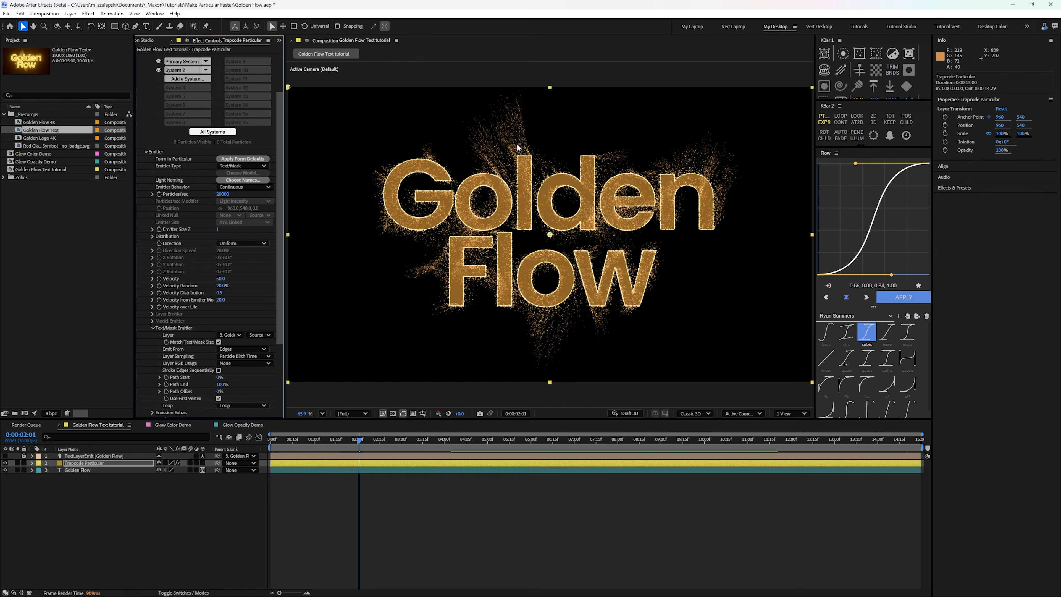
{"action": "key", "text": "Home"}
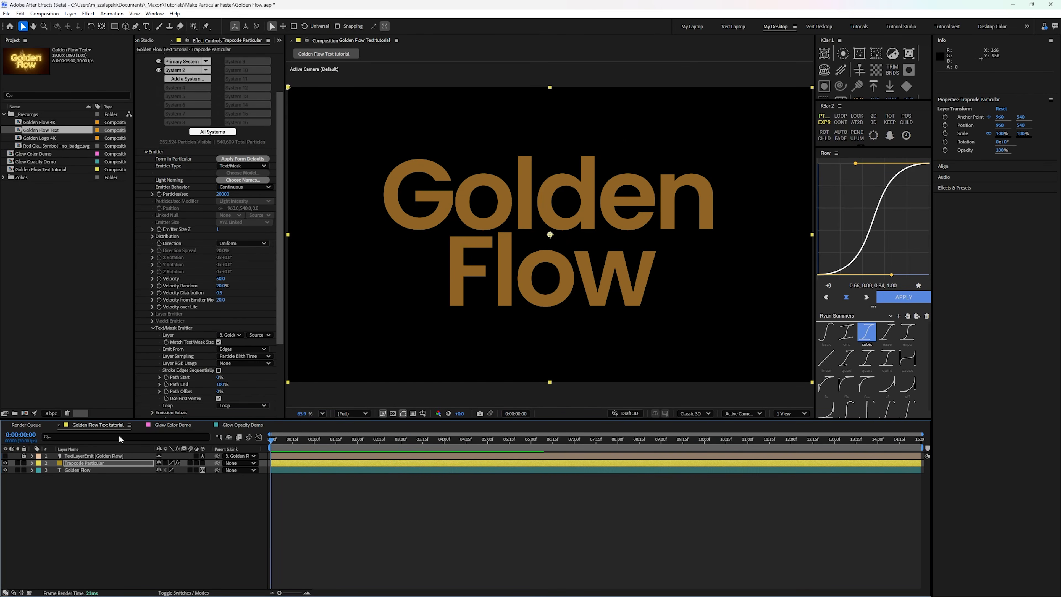
Step: Hide the Golden Flow text layer, set Particular's global Pre Run to 3 seconds, and preview the animation
{"action": "left_click", "coordinate": [5, 470]}
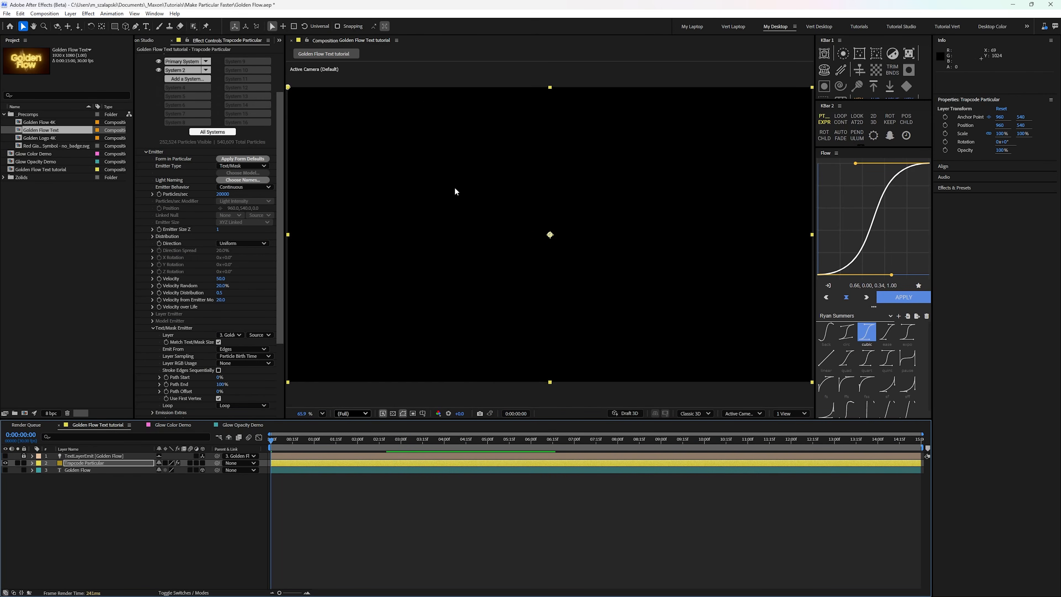
{"action": "left_click", "coordinate": [146, 153]}
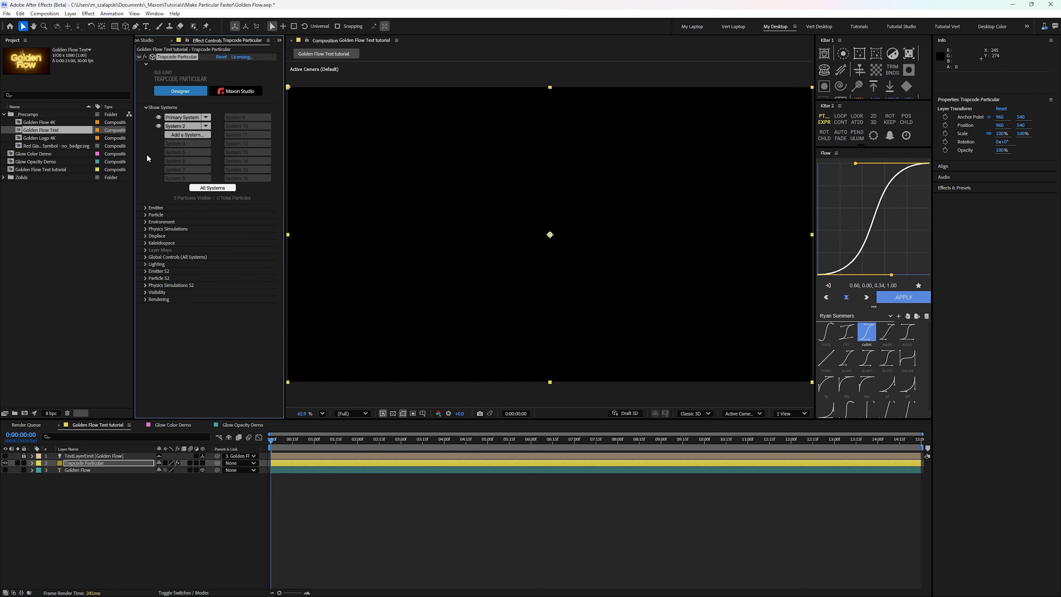
{"action": "left_click", "coordinate": [145, 257]}
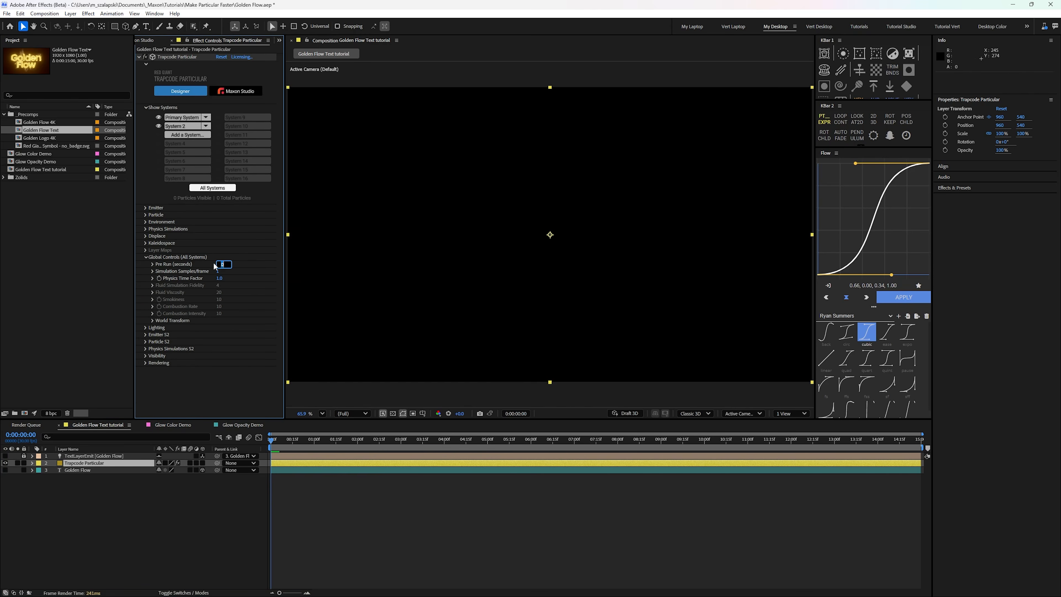
{"action": "key", "text": "Return"}
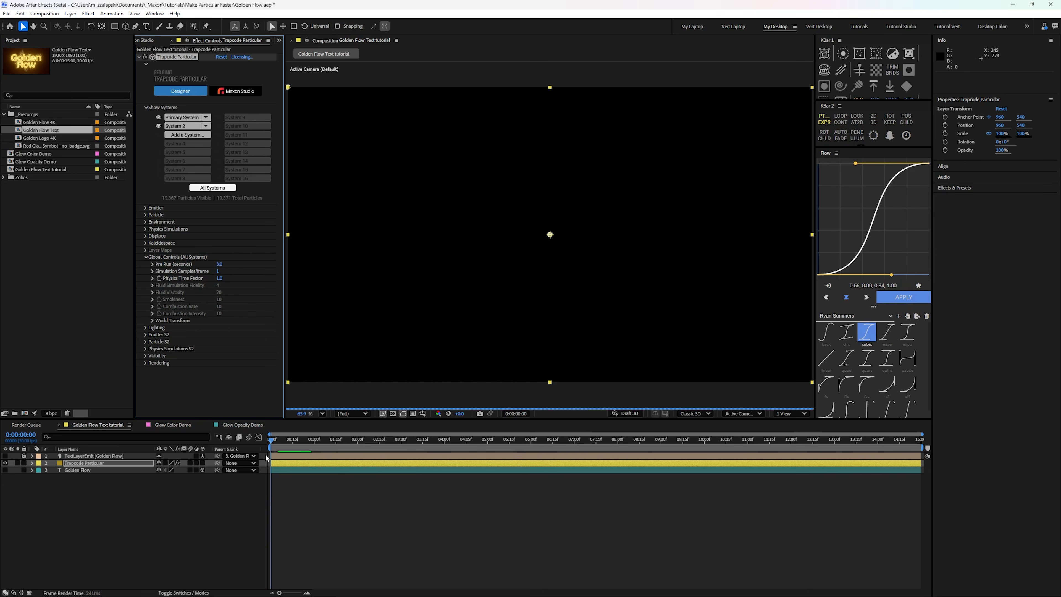
{"action": "key", "text": "space"}
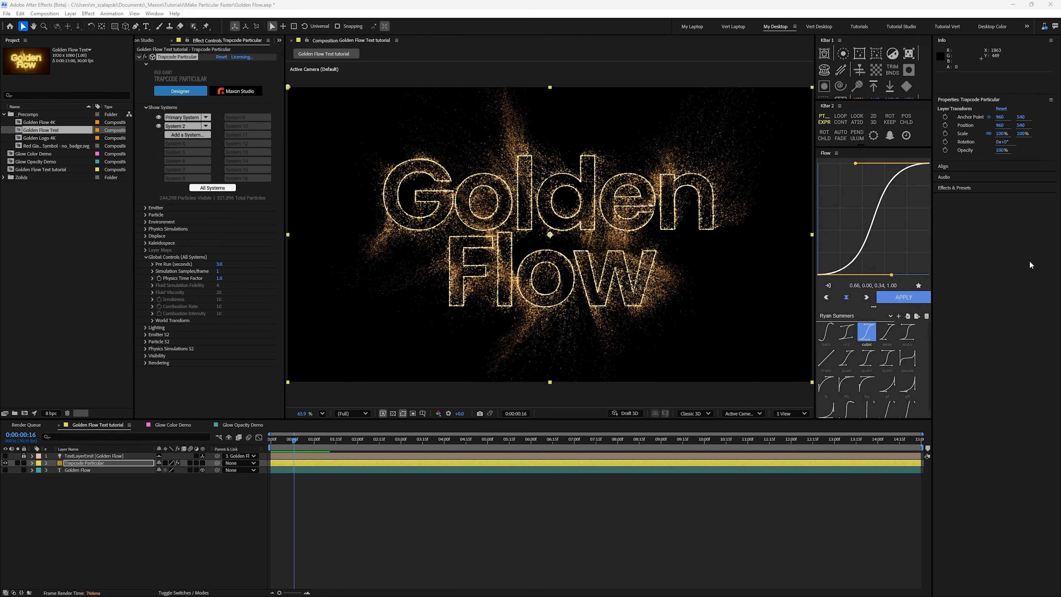
Step: Add an adjustment layer above all other layers and apply the Optical Glow effect to it
{"action": "left_click", "coordinate": [124, 504]}
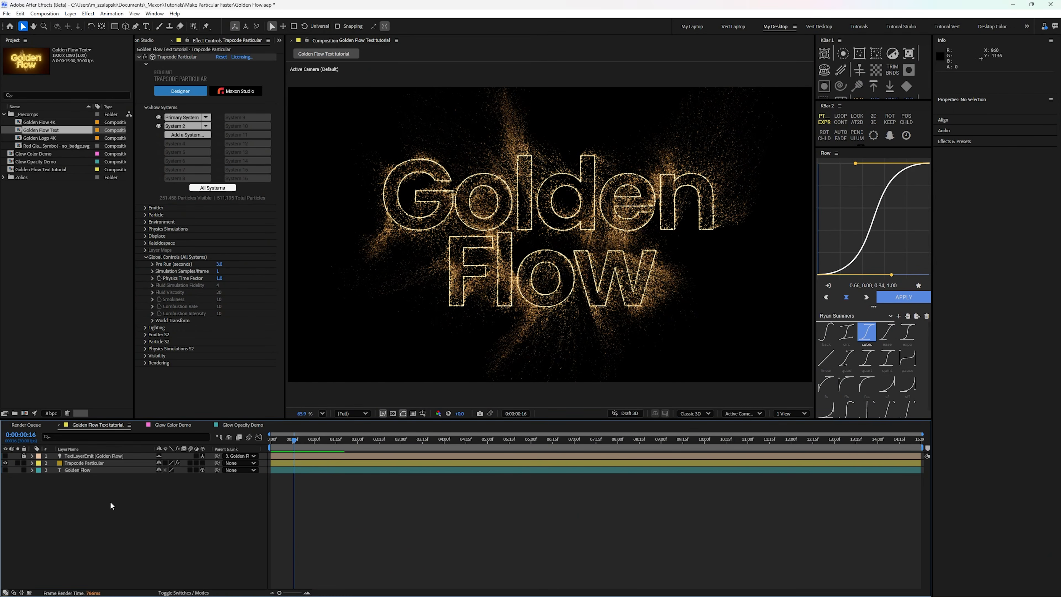
{"action": "left_click", "coordinate": [70, 13]}
{"action": "mouse_move", "coordinate": [83, 23]}
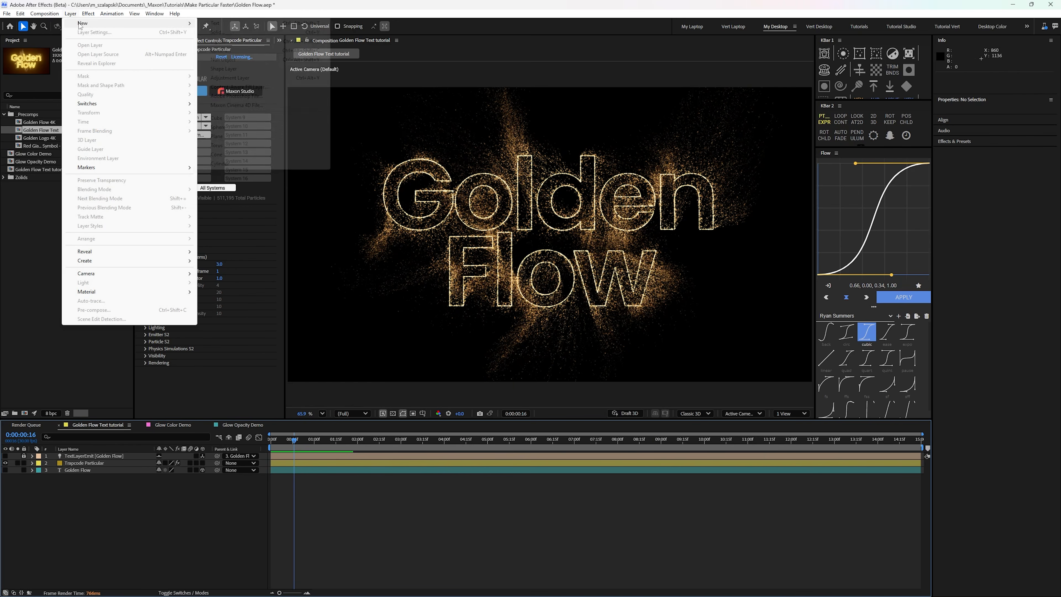
{"action": "left_click", "coordinate": [214, 79]}
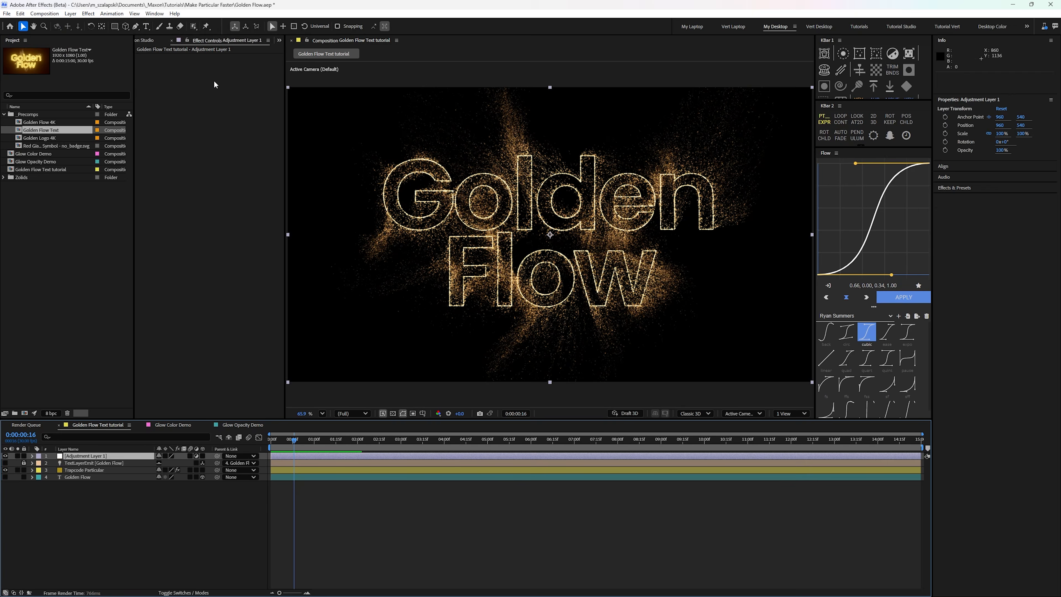
{"action": "key", "text": "ctrl+space"}
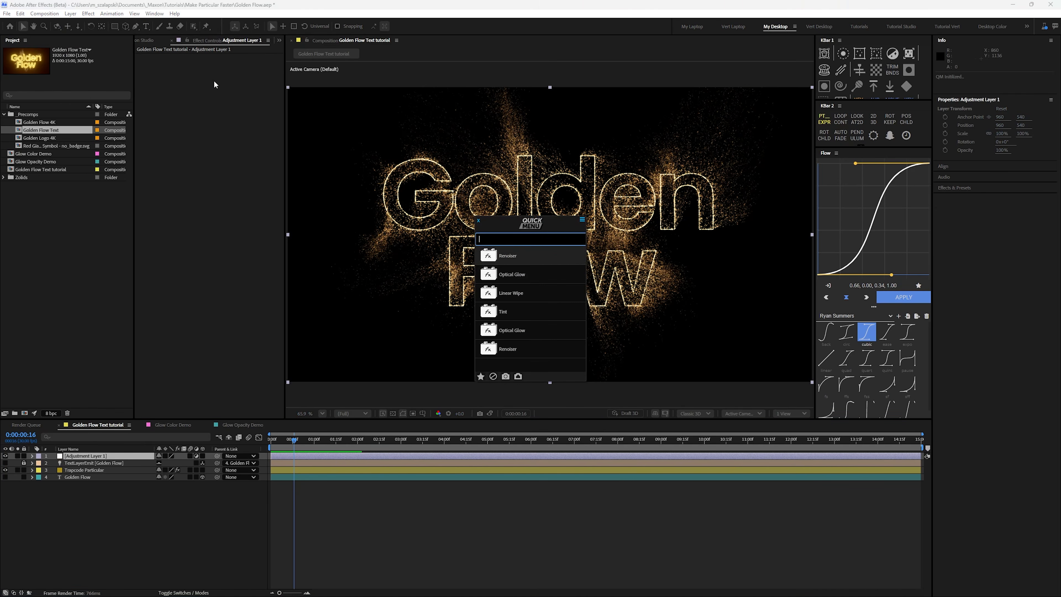
{"action": "type", "text": "opti g"}
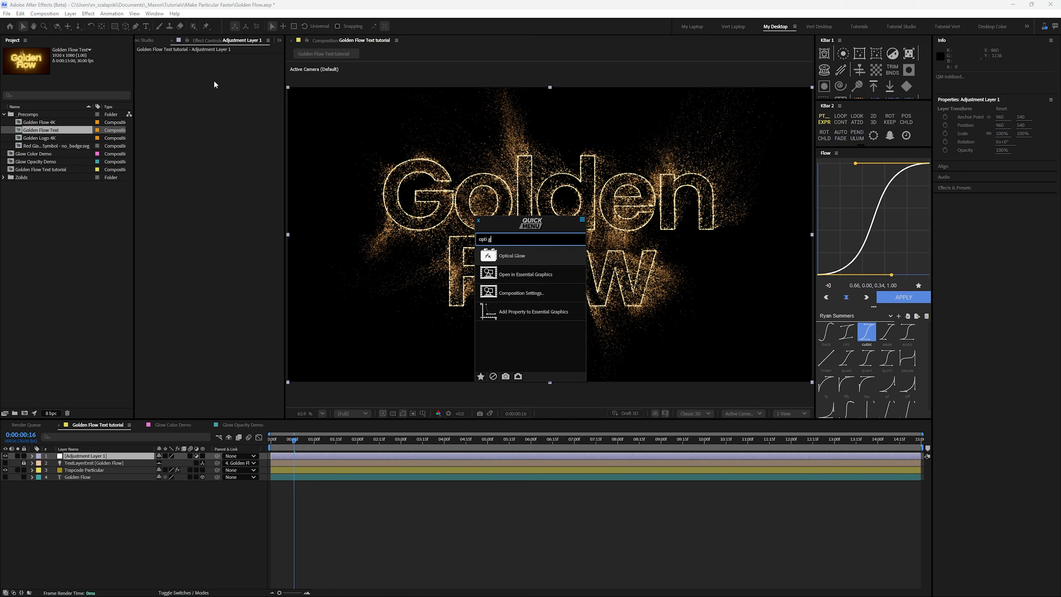
{"action": "key", "text": "Return"}
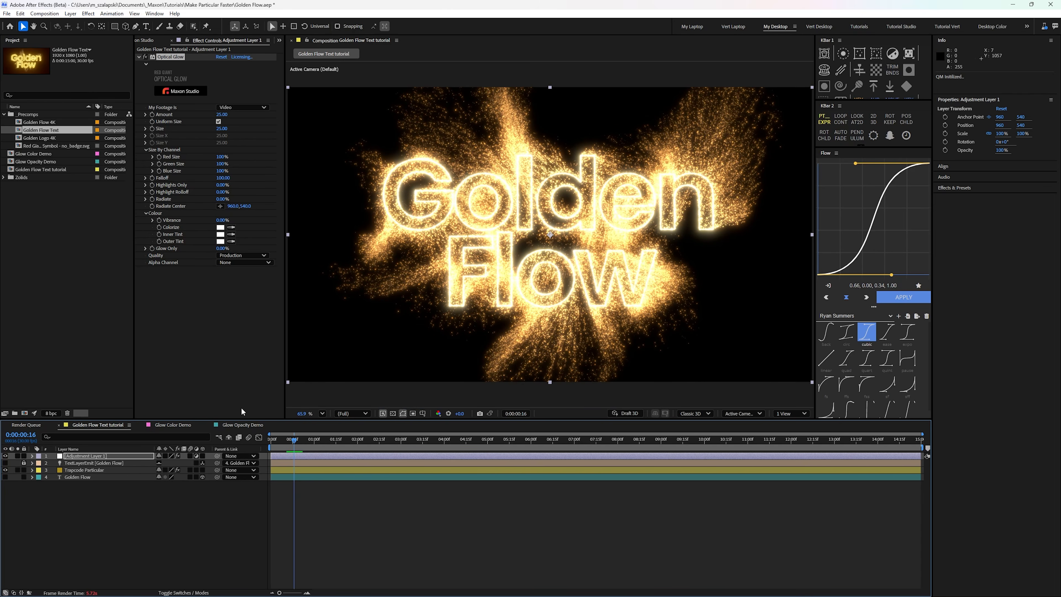
Step: In the Glow Opacity Demo composition, turn off the transparency grid and show the Glow layer, toggling it to compare the result
{"action": "left_click", "coordinate": [242, 425]}
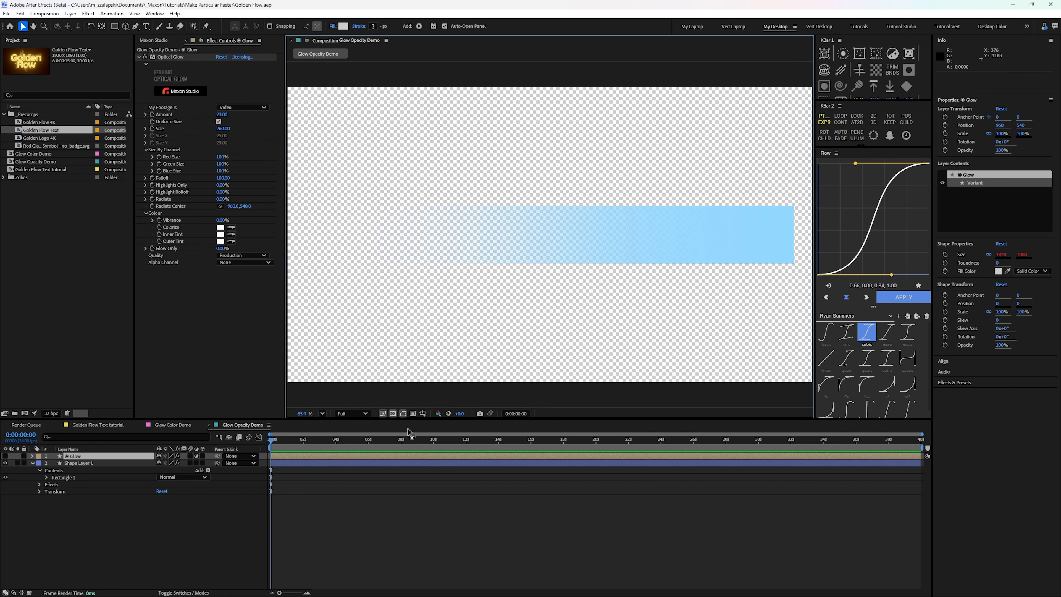
{"action": "left_click", "coordinate": [393, 413]}
{"action": "left_click", "coordinate": [5, 456]}
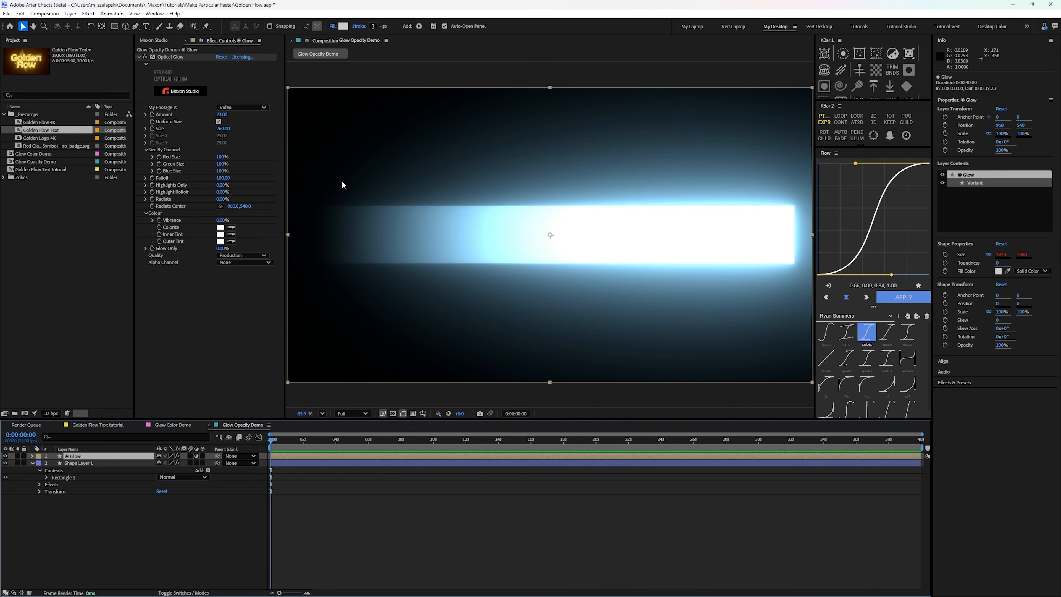
{"action": "left_click", "coordinate": [5, 456]}
{"action": "left_click", "coordinate": [5, 455]}
Step: Create a black (000000) solid in the Glow Opacity Demo composition and move it beneath the shape layer
{"action": "left_click", "coordinate": [70, 13]}
{"action": "mouse_move", "coordinate": [85, 24]}
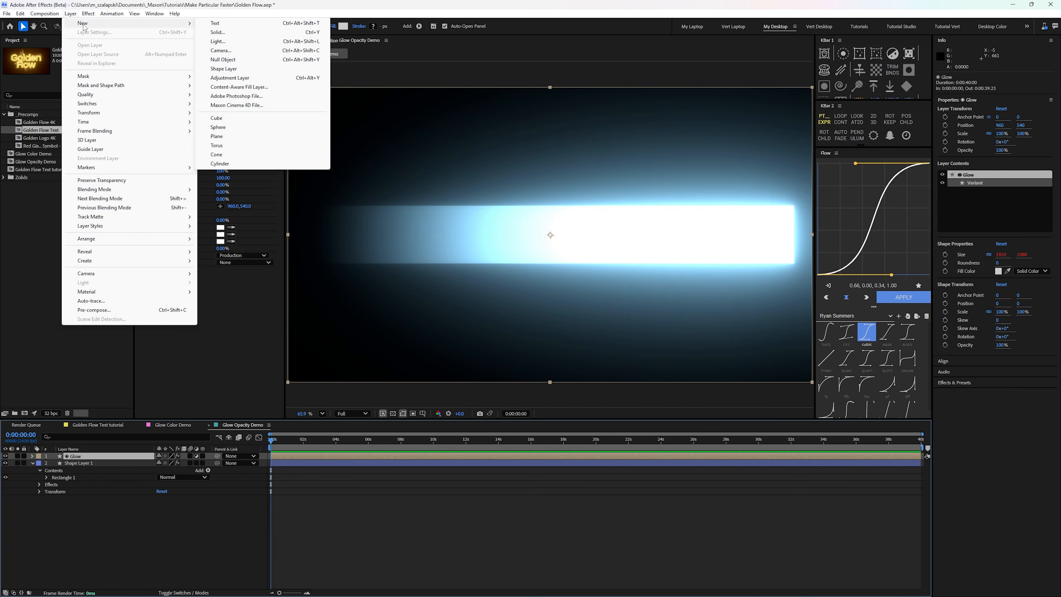
{"action": "left_click", "coordinate": [225, 33]}
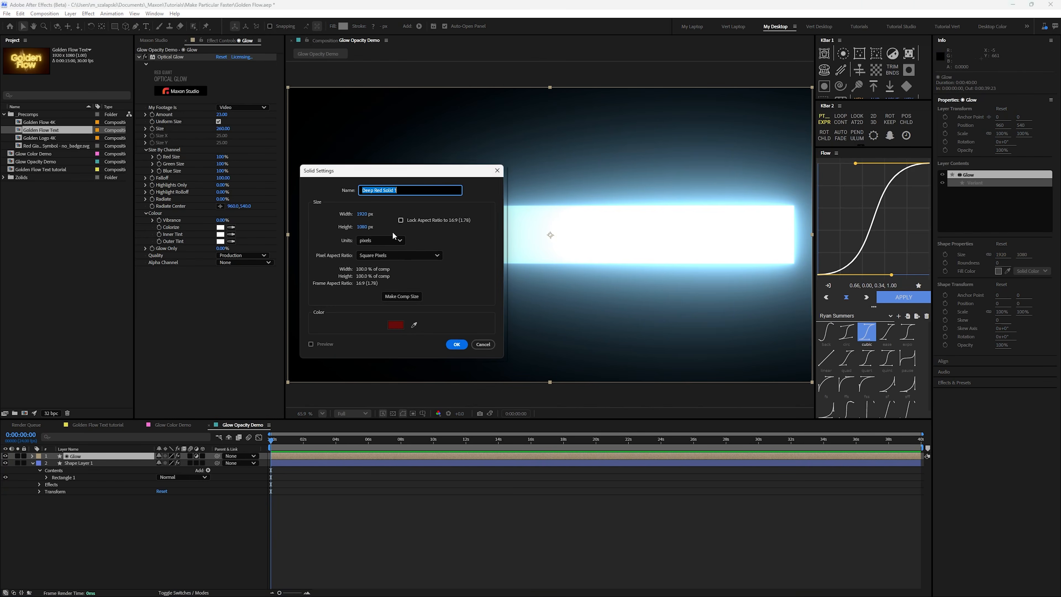
{"action": "left_click", "coordinate": [395, 325]}
{"action": "left_click", "coordinate": [523, 365]}
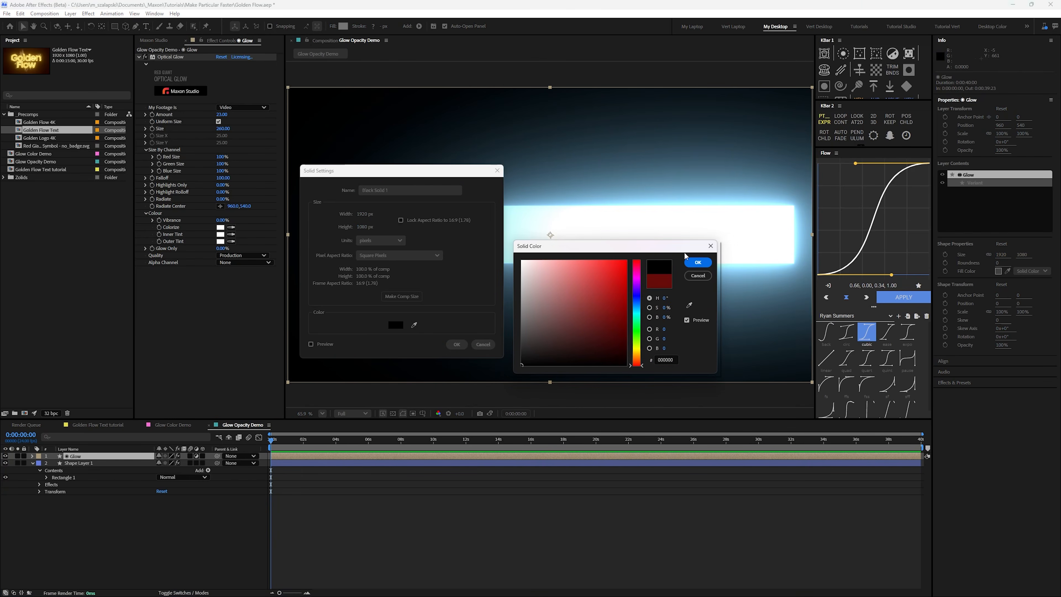
{"action": "left_click", "coordinate": [697, 262]}
{"action": "left_click", "coordinate": [456, 344]}
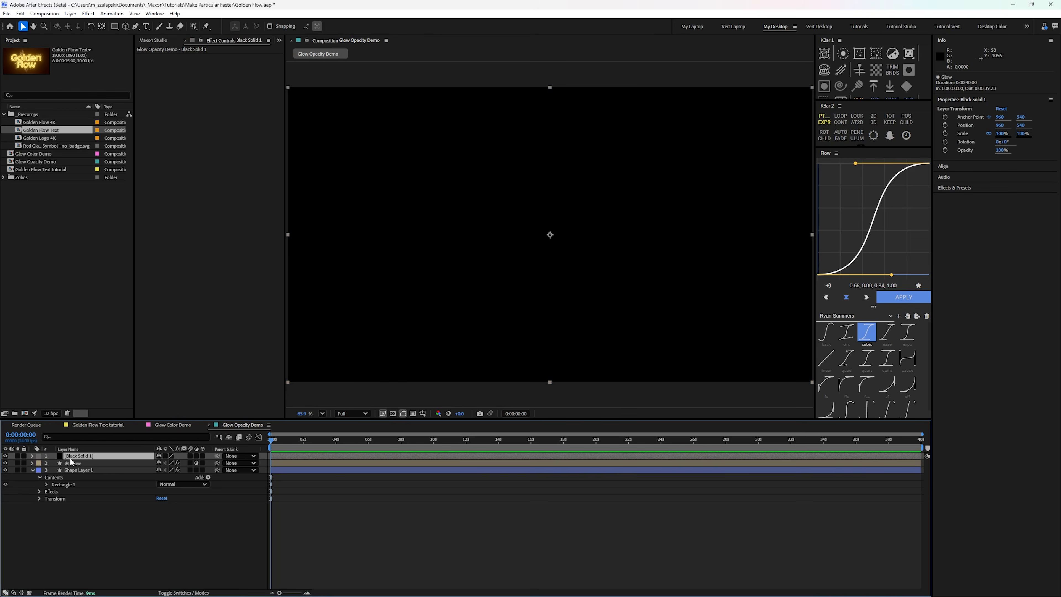
{"action": "left_click_drag", "start_coordinate": [79, 456], "coordinate": [80, 500]}
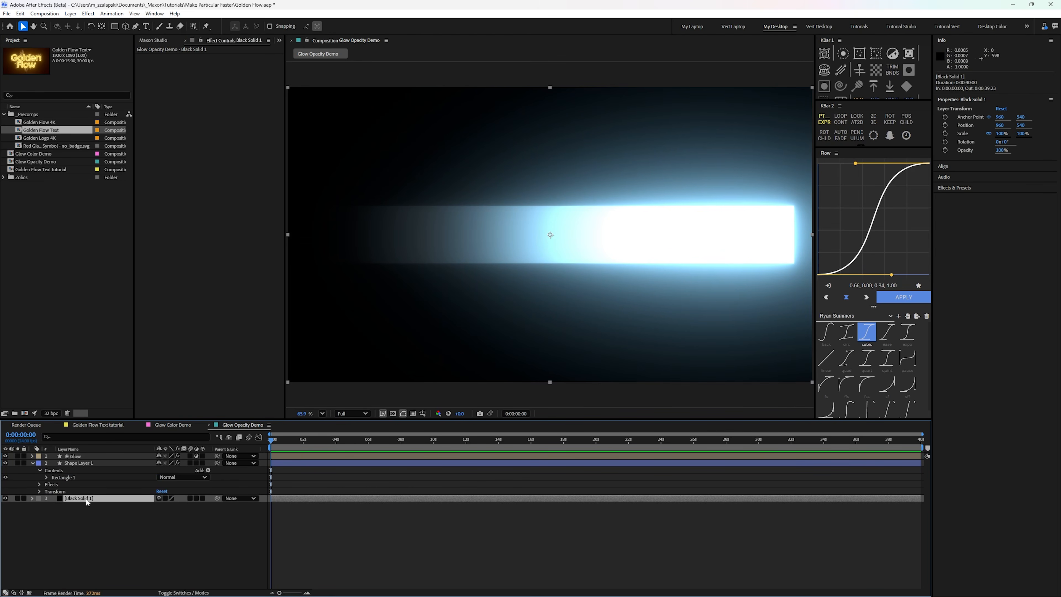
Step: Paste the black solid into the Golden Flow Text tutorial composition and place it beneath the Golden Flow layer
{"action": "left_click", "coordinate": [99, 424]}
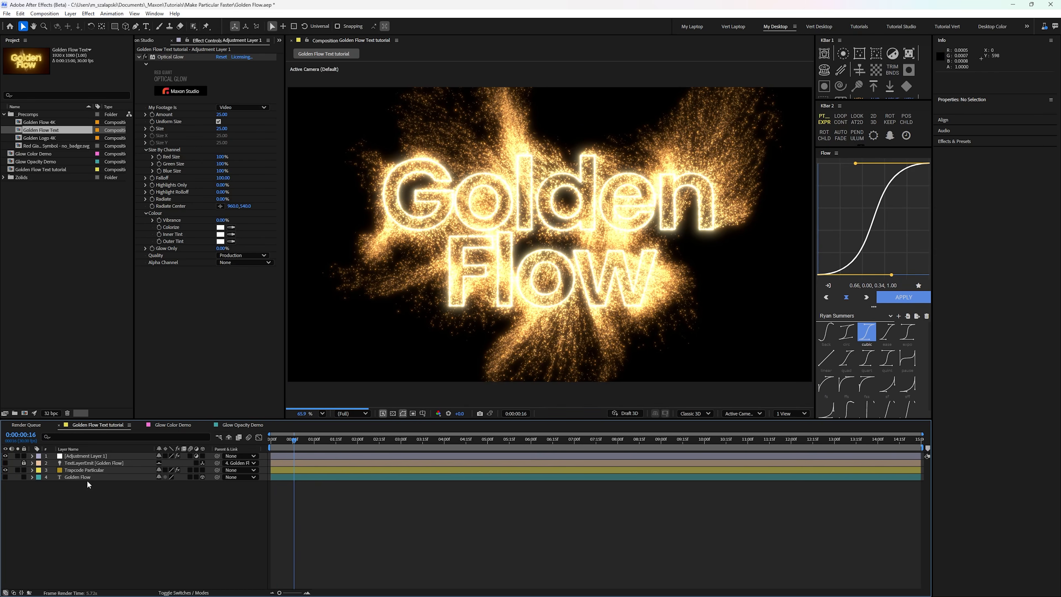
{"action": "left_click", "coordinate": [87, 479]}
{"action": "key", "text": "ctrl+v"}
{"action": "left_click_drag", "start_coordinate": [86, 479], "coordinate": [86, 488]}
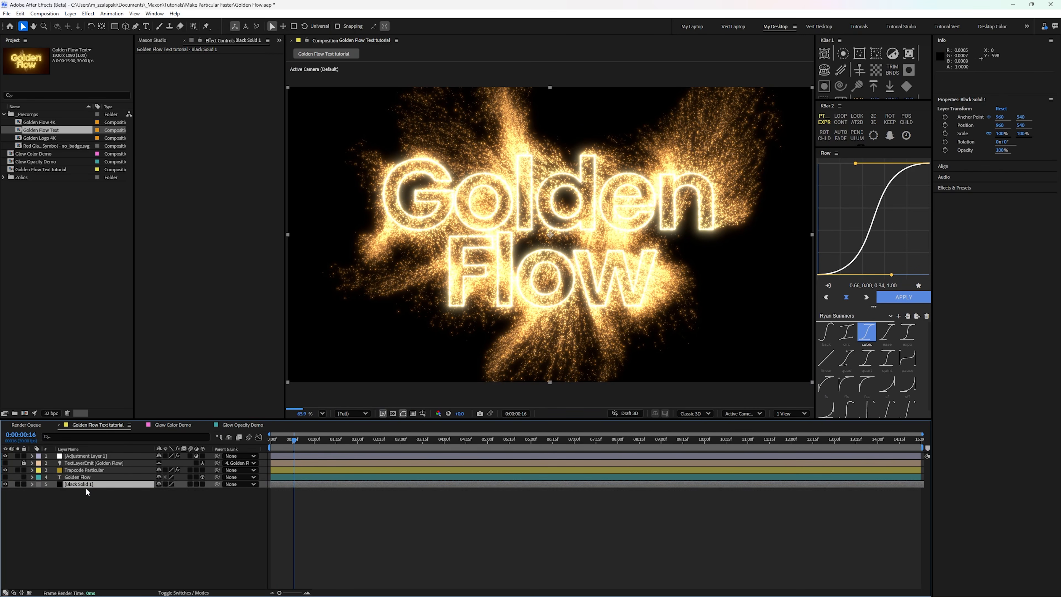
{"action": "left_click", "coordinate": [85, 489]}
Step: Rename the black solid layer as "Black BG"
{"action": "left_click", "coordinate": [65, 483]}
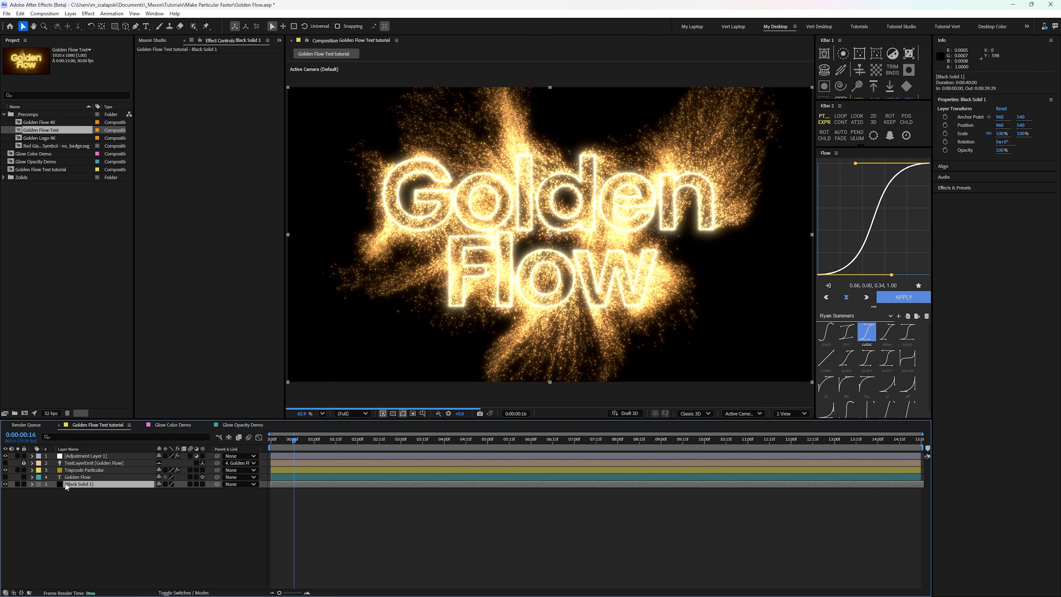
{"action": "key", "text": "Return"}
{"action": "type", "text": "Black BG"}
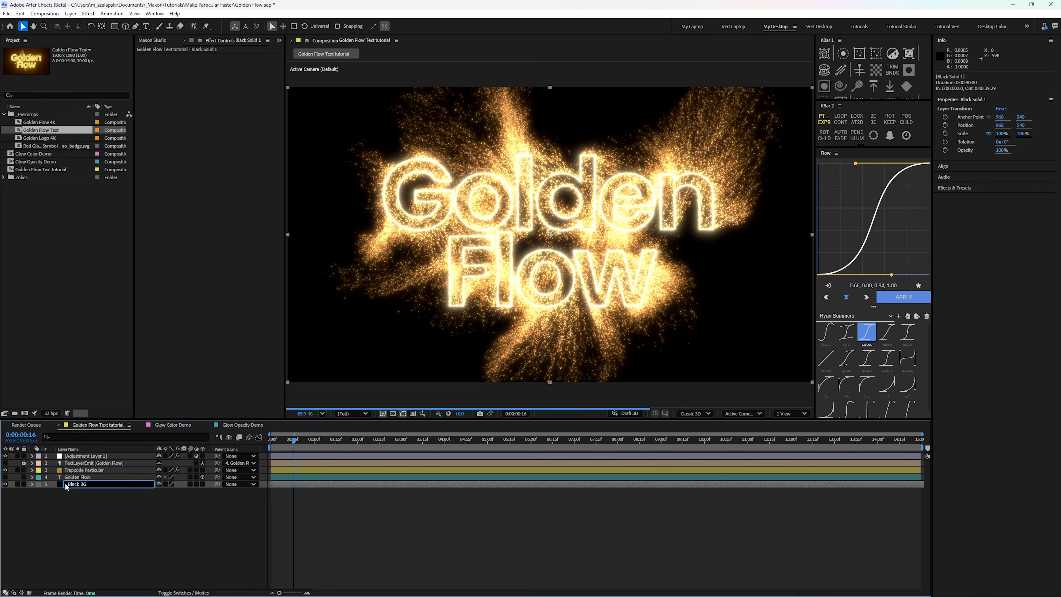
{"action": "key", "text": "Return"}
Step: Rename the adjustment layer as "Optical Glow"
{"action": "left_click", "coordinate": [75, 456]}
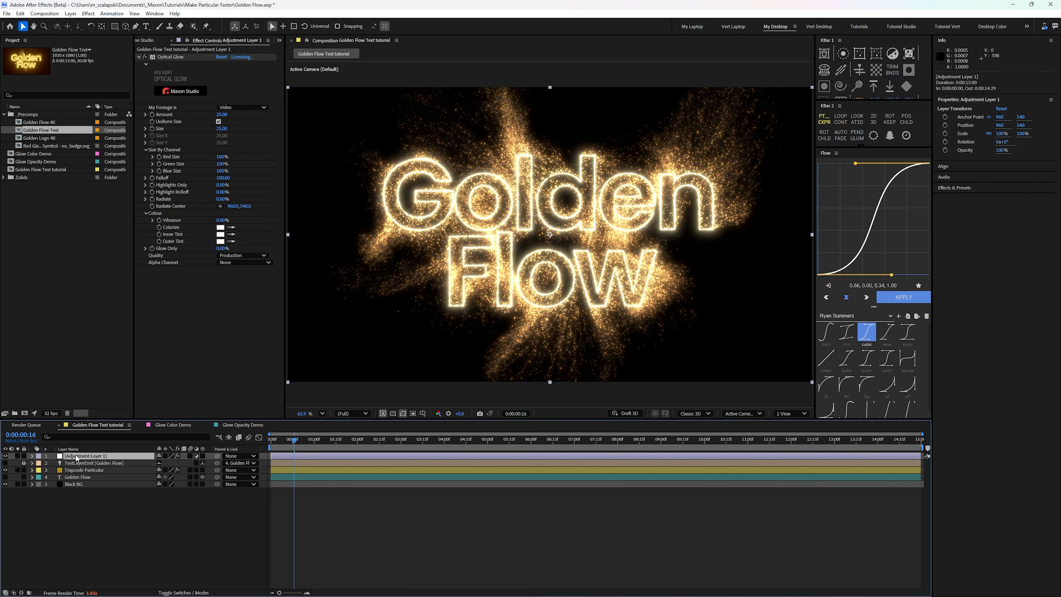
{"action": "key", "text": "Return"}
{"action": "type", "text": "Optical"}
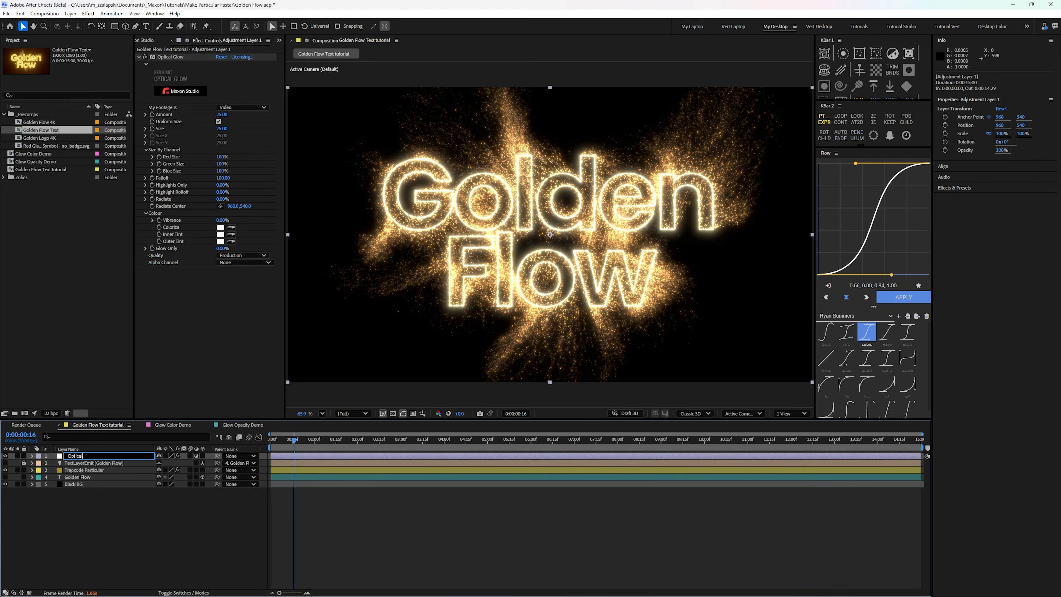
{"action": "type", "text": " Glow"}
{"action": "key", "text": "Return"}
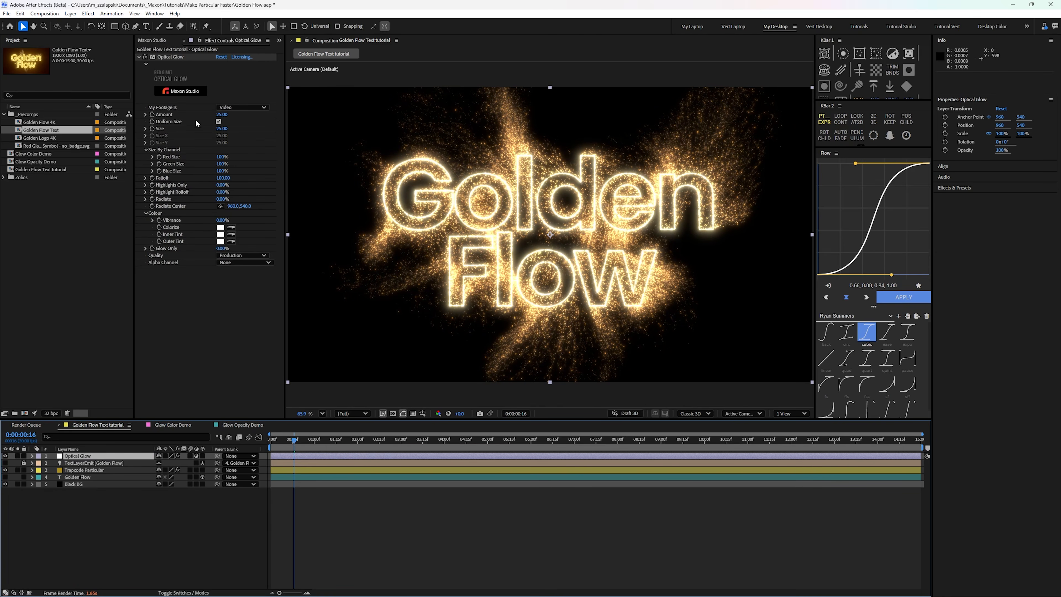
Step: Set the Optical Glow effect's Size to 400, Vibrance to 20%, Red Size to 200% and Blue Size to 50%
{"action": "left_click", "coordinate": [220, 128]}
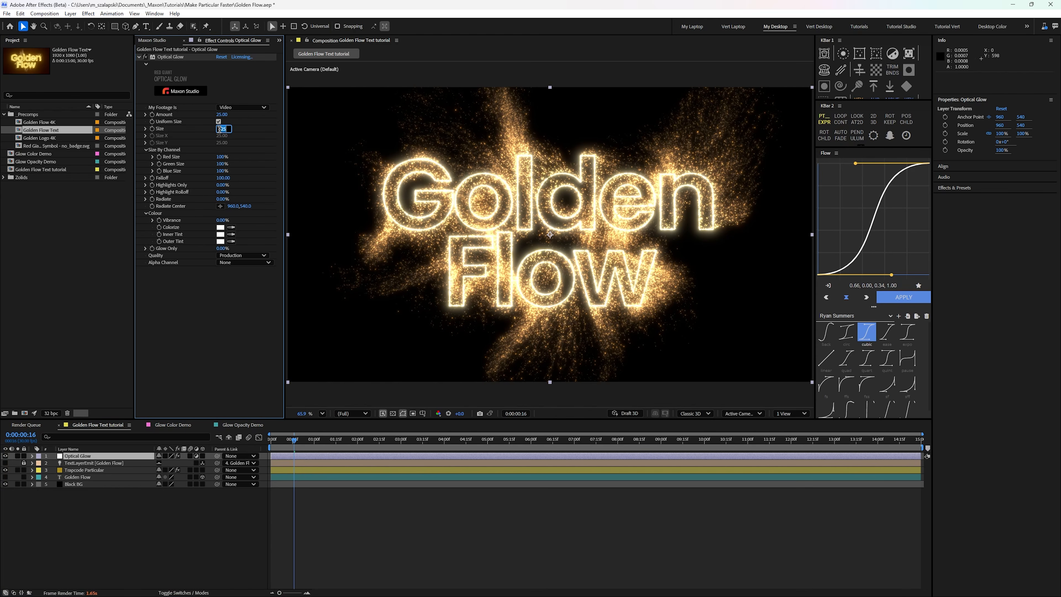
{"action": "type", "text": "400"}
{"action": "key", "text": "Return"}
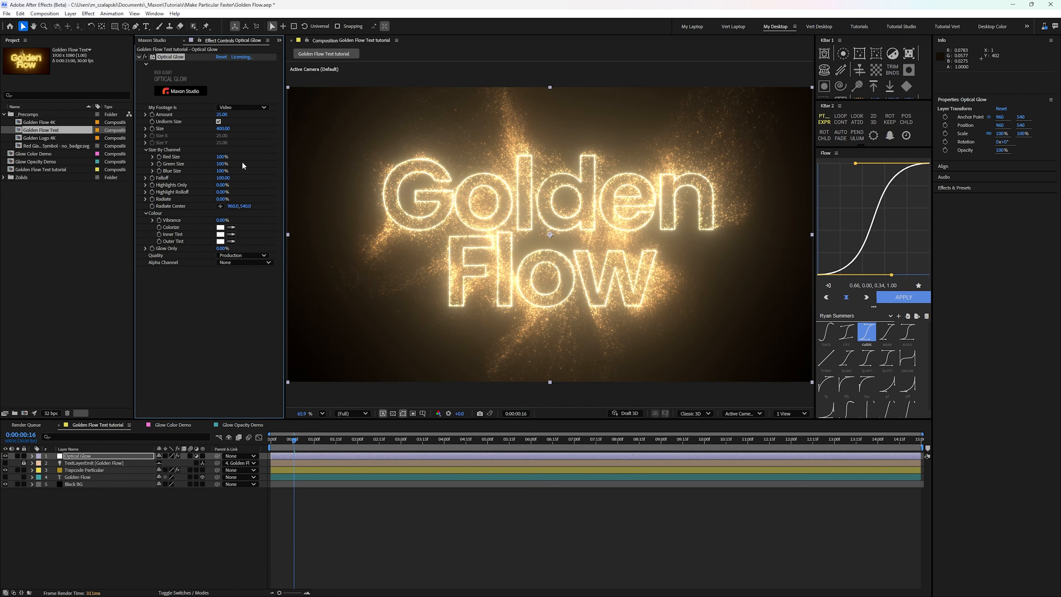
{"action": "left_click", "coordinate": [222, 220]}
{"action": "left_click_drag", "start_coordinate": [221, 157], "coordinate": [376, 159]}
{"action": "left_click", "coordinate": [222, 171]}
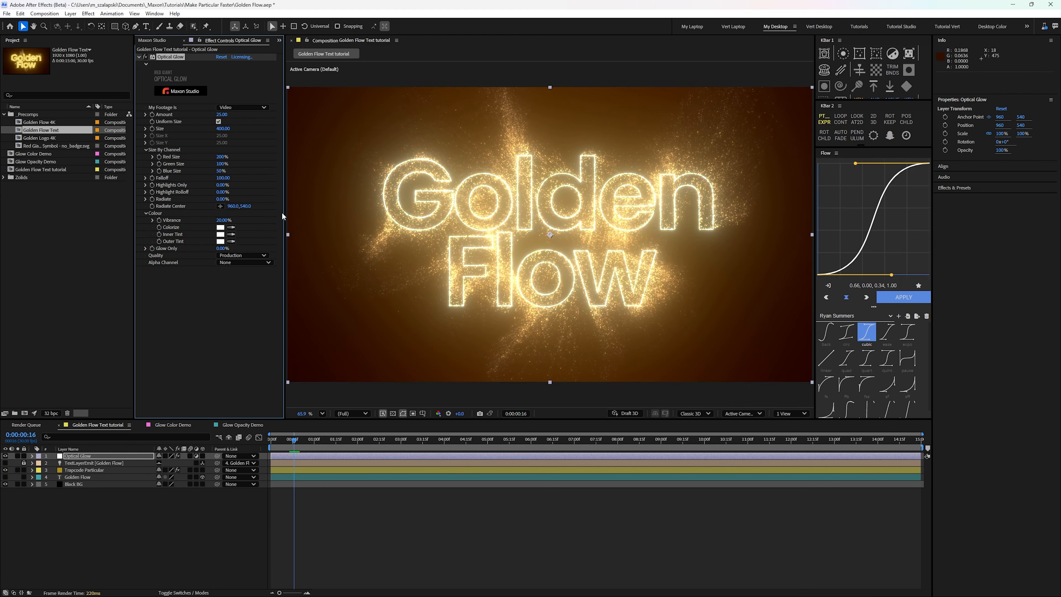
Step: Set the Optical Glow effect's Falloff to 200 and its Highlight Rolloff to 80%, trying 100% rolloff for comparison
{"action": "left_click", "coordinate": [222, 178]}
{"action": "type", "text": "200"}
{"action": "key", "text": "Return"}
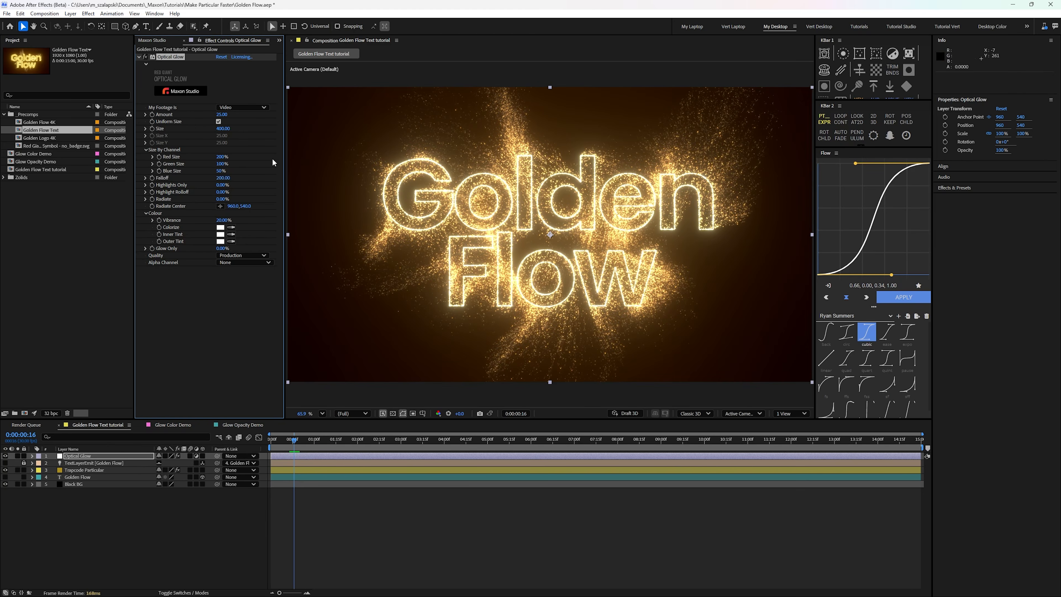
{"action": "left_click", "coordinate": [222, 192]}
{"action": "type", "text": "80"}
{"action": "key", "text": "Return"}
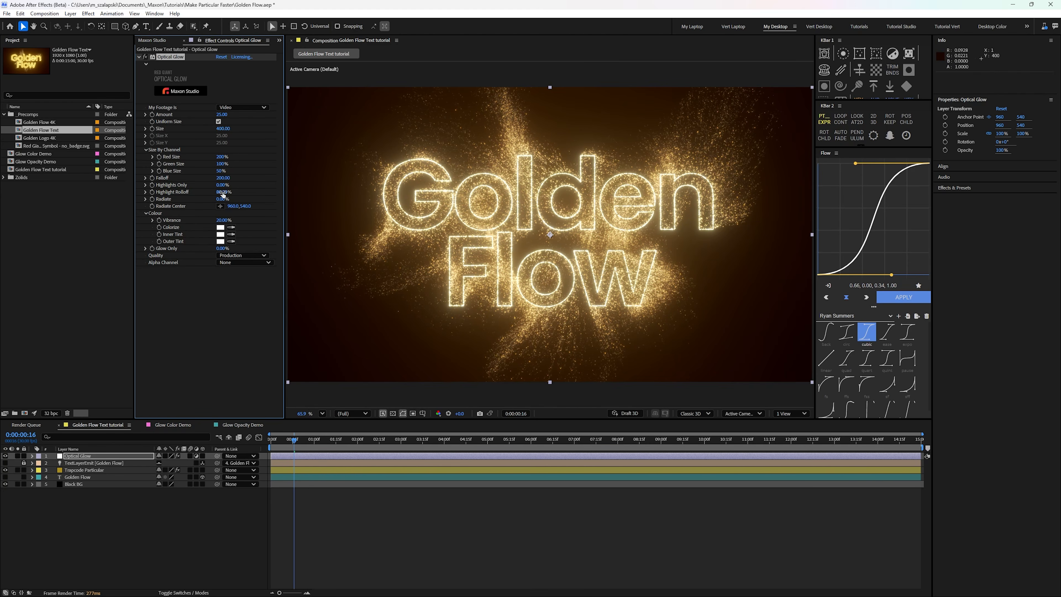
{"action": "left_click_drag", "start_coordinate": [223, 195], "coordinate": [285, 199]}
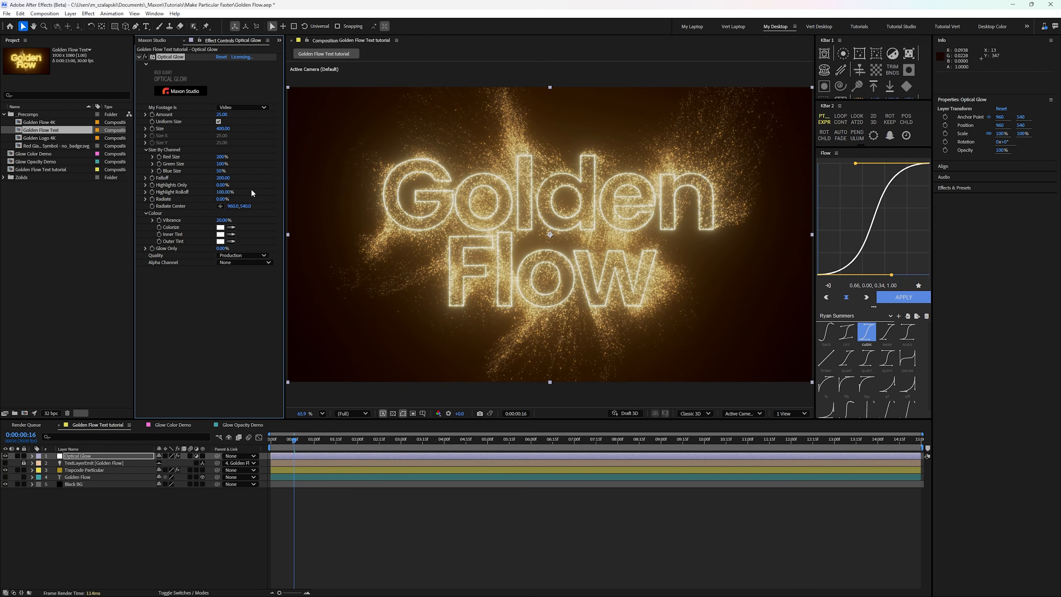
{"action": "left_click", "coordinate": [228, 192]}
{"action": "key", "text": "Return"}
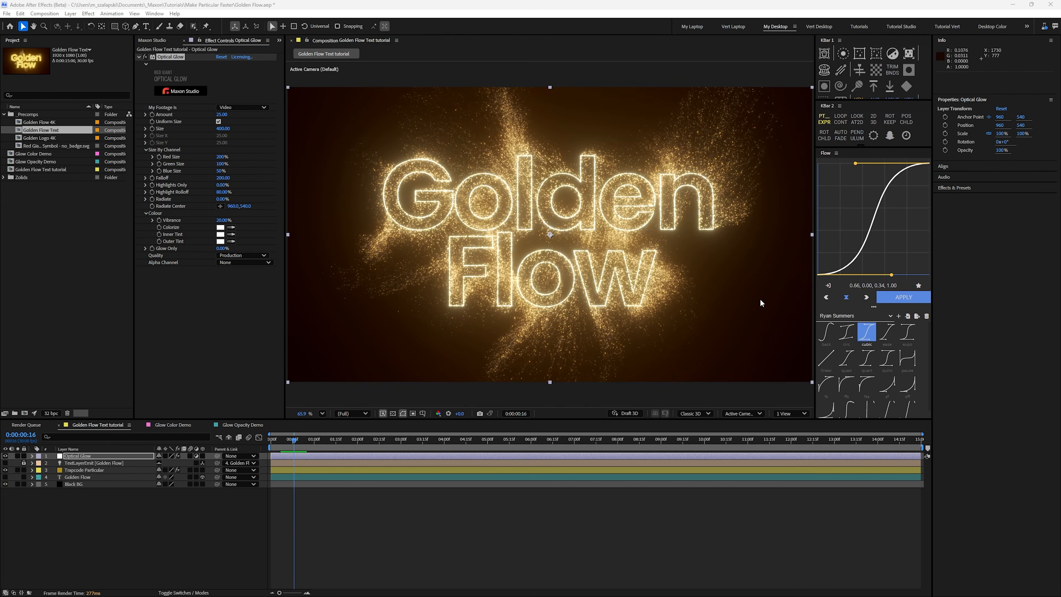
Step: Add a new adjustment layer above the Optical Glow layer and rename it as "Grain"
{"action": "left_click", "coordinate": [88, 14]}
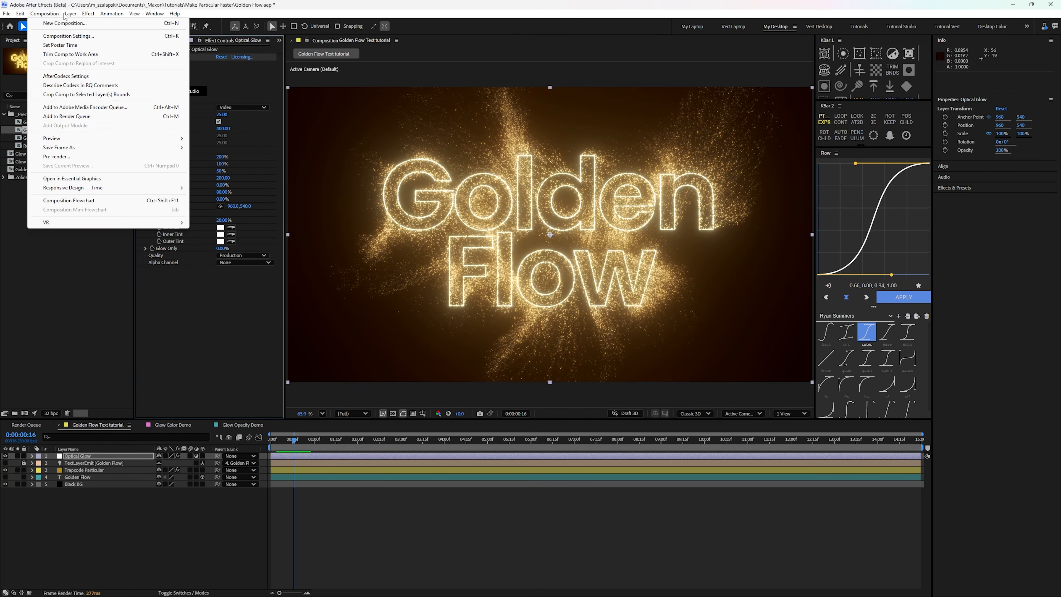
{"action": "mouse_move", "coordinate": [70, 14]}
{"action": "mouse_move", "coordinate": [146, 23]}
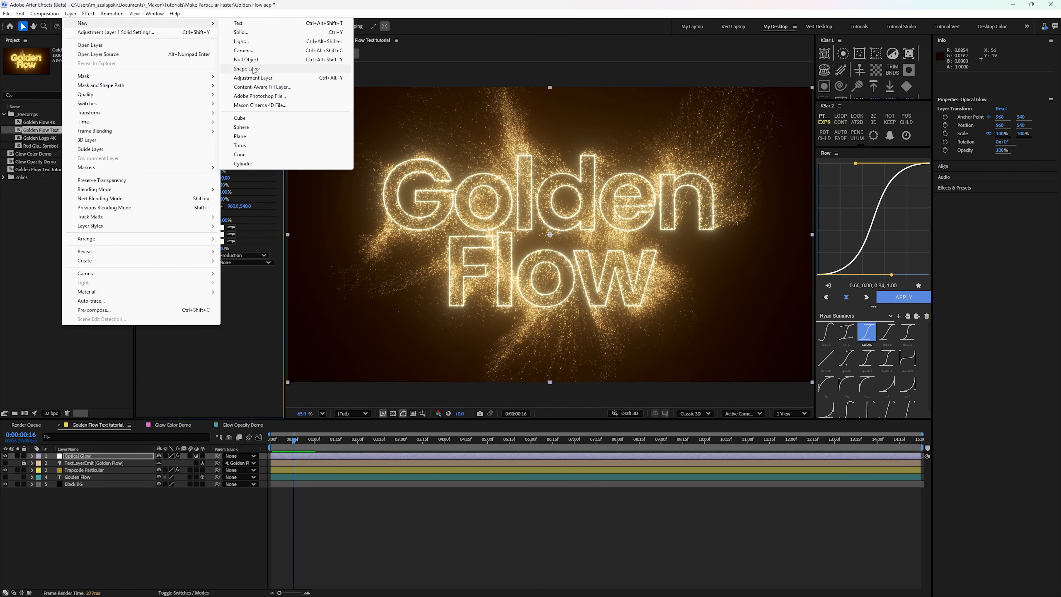
{"action": "left_click", "coordinate": [253, 78]}
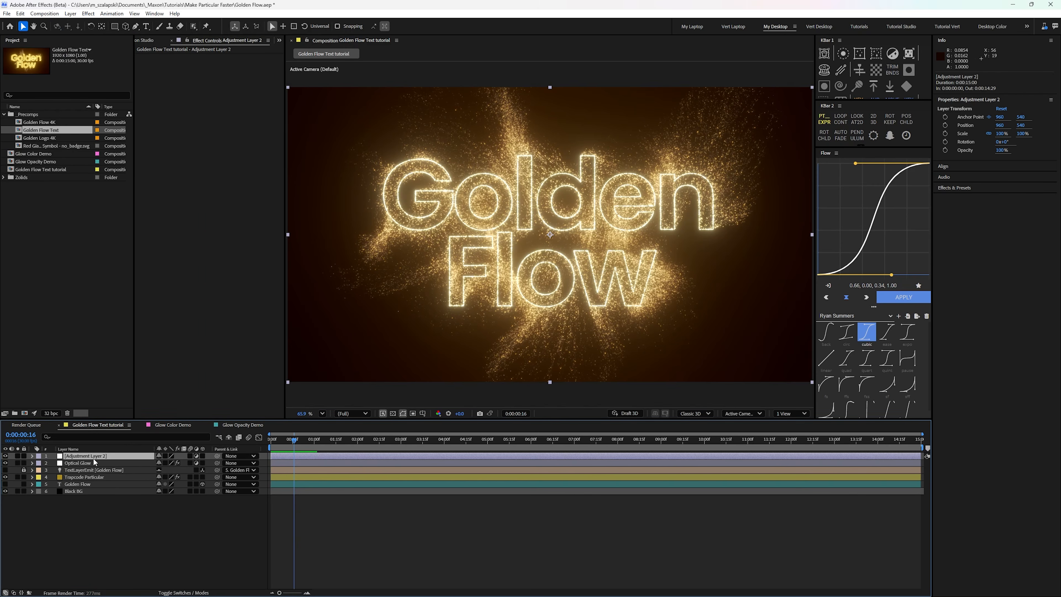
{"action": "key", "text": "Return"}
{"action": "type", "text": "Grain"}
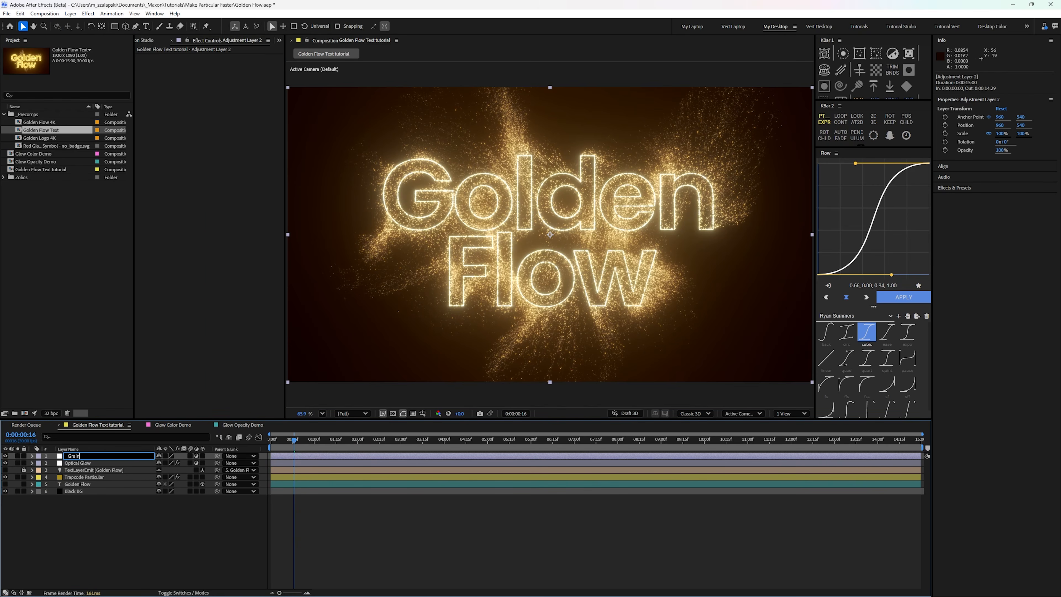
{"action": "key", "text": "Return"}
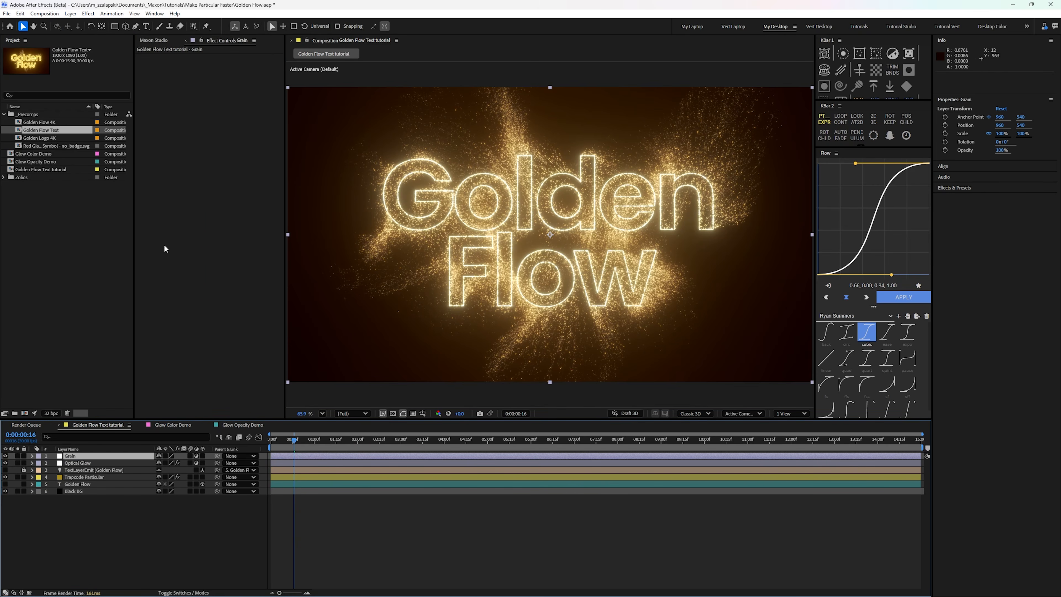
Step: Apply the Renoiser effect to the Grain layer and choose the Cinema Holdout grain preset
{"action": "key", "text": "ctrl+space"}
{"action": "type", "text": "reno"}
{"action": "key", "text": "Return"}
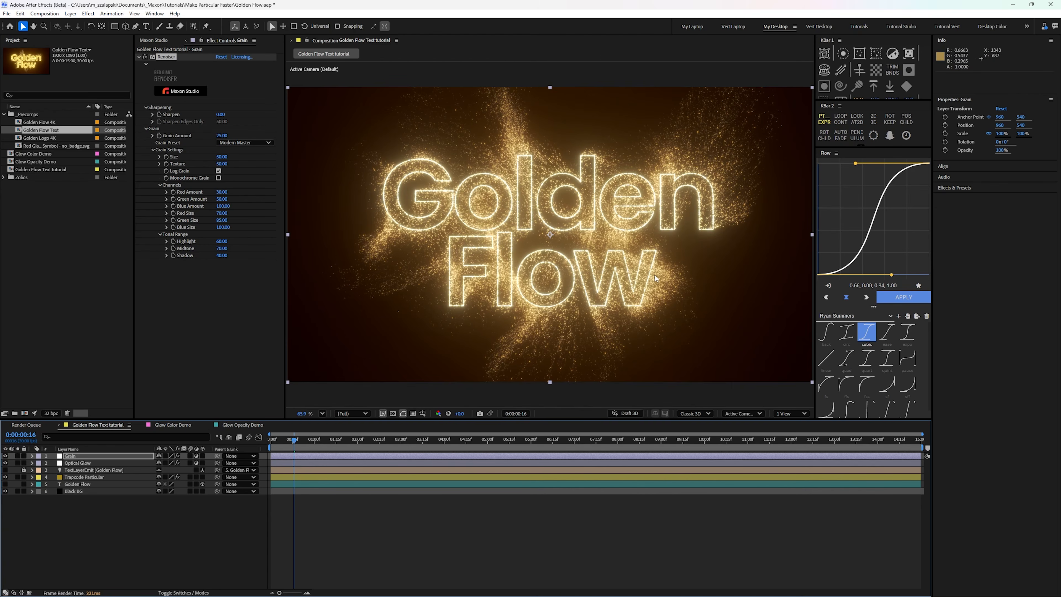
{"action": "left_click", "coordinate": [244, 143]}
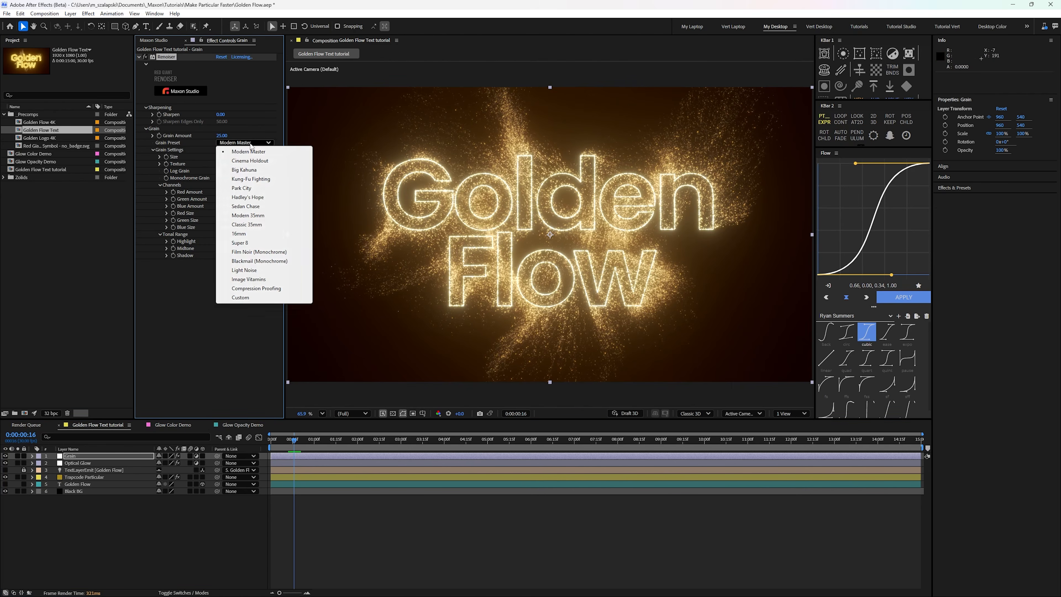
{"action": "left_click", "coordinate": [259, 161]}
Step: Examine the grain up close in the dark background beside the text, comparing with Renoiser off and on, and fit the composition back in view
{"action": "scroll", "coordinate": [733, 273], "scroll_direction": "up", "scroll_amount": 6}
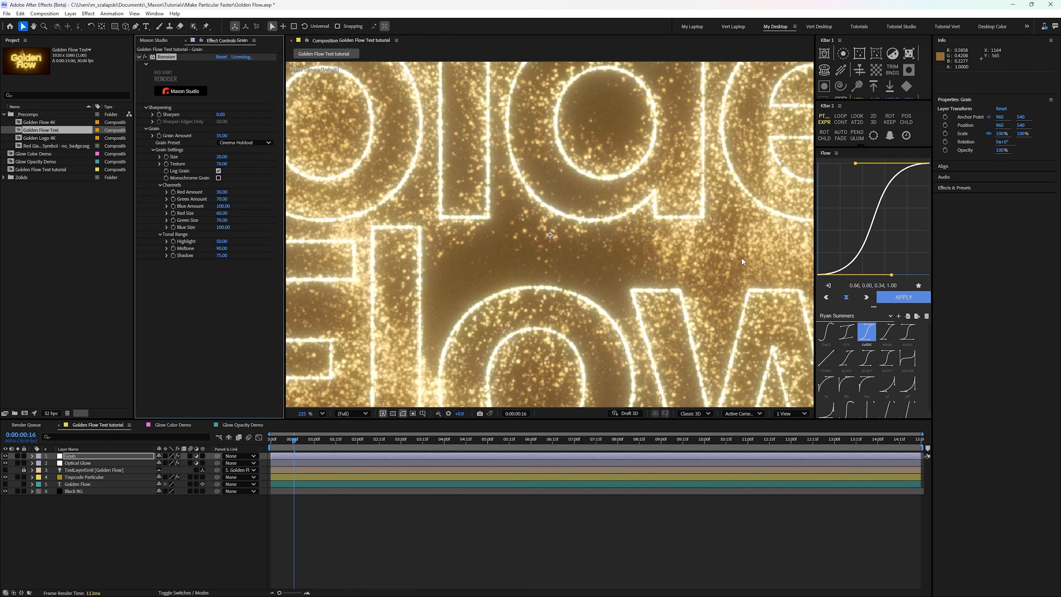
{"action": "key", "text": "space"}
{"action": "left_click_drag", "start_coordinate": [729, 253], "coordinate": [366, 218]}
{"action": "left_click_drag", "start_coordinate": [632, 260], "coordinate": [564, 191]}
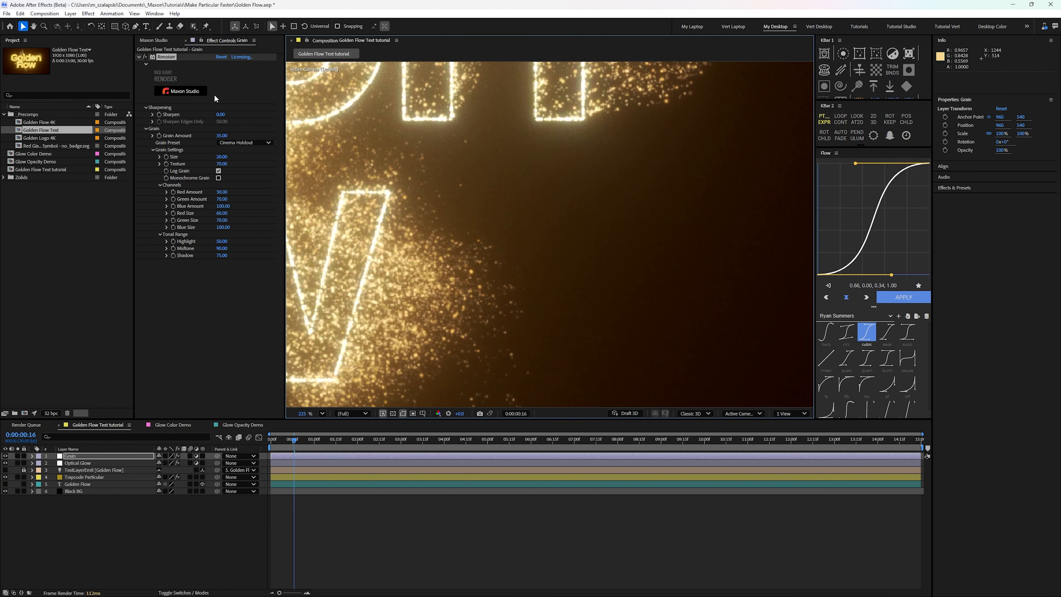
{"action": "left_click", "coordinate": [143, 54]}
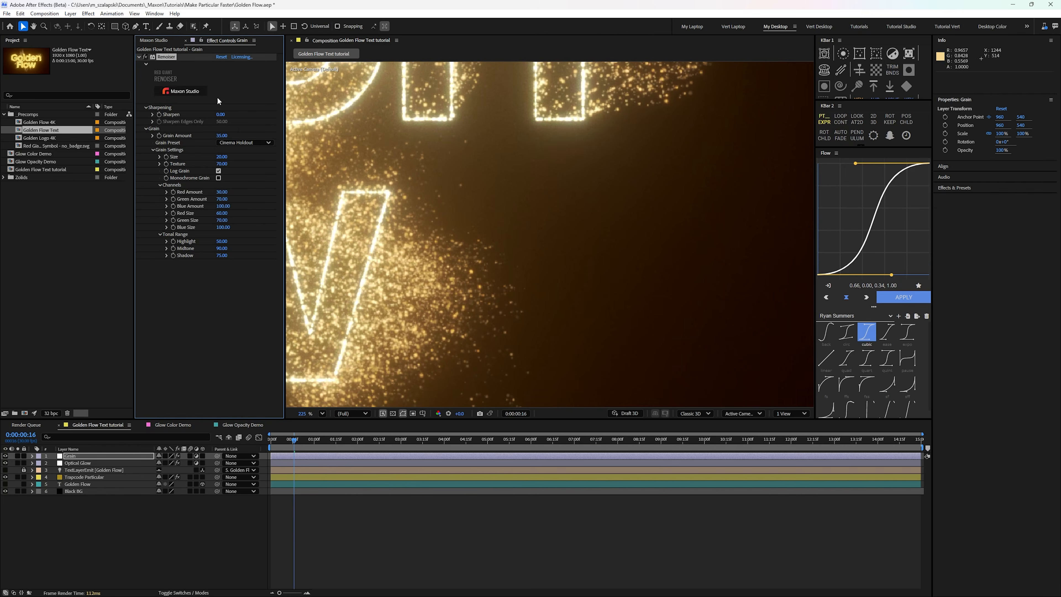
{"action": "scroll", "coordinate": [584, 233], "scroll_direction": "up", "scroll_amount": 5}
{"action": "scroll", "coordinate": [305, 110], "scroll_direction": "up", "scroll_amount": 1}
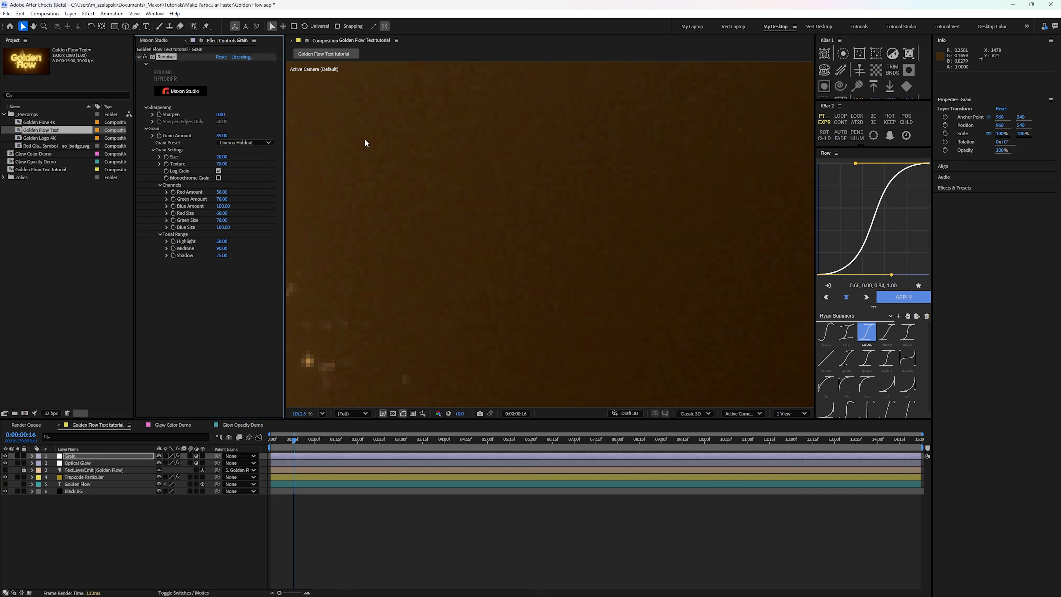
{"action": "scroll", "coordinate": [569, 182], "scroll_direction": "down", "scroll_amount": 6}
{"action": "scroll", "coordinate": [564, 183], "scroll_direction": "up", "scroll_amount": 4}
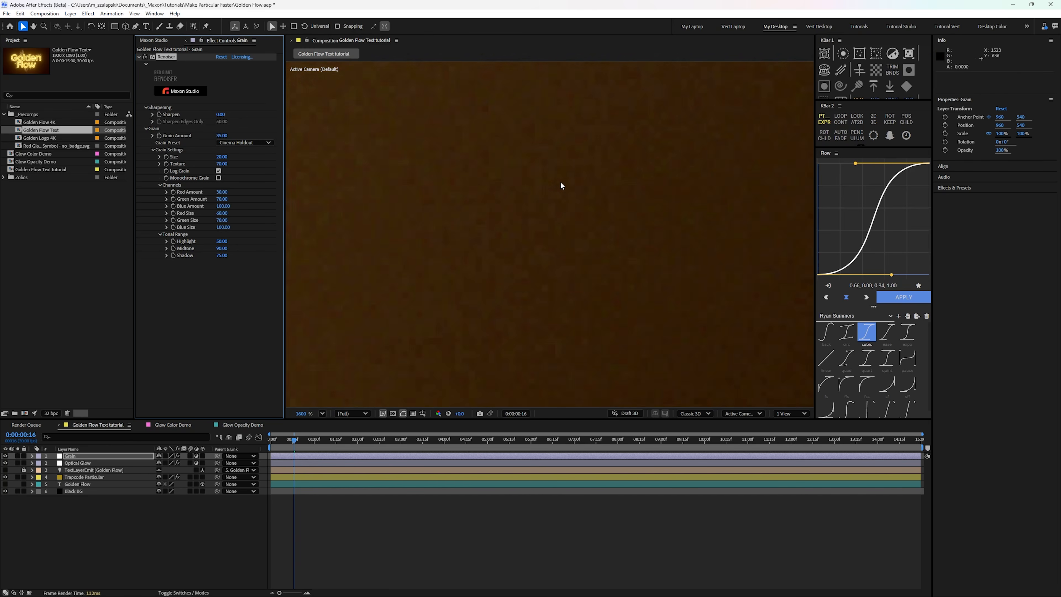
{"action": "scroll", "coordinate": [560, 181], "scroll_direction": "down", "scroll_amount": 20}
{"action": "scroll", "coordinate": [464, 195], "scroll_direction": "up", "scroll_amount": 4}
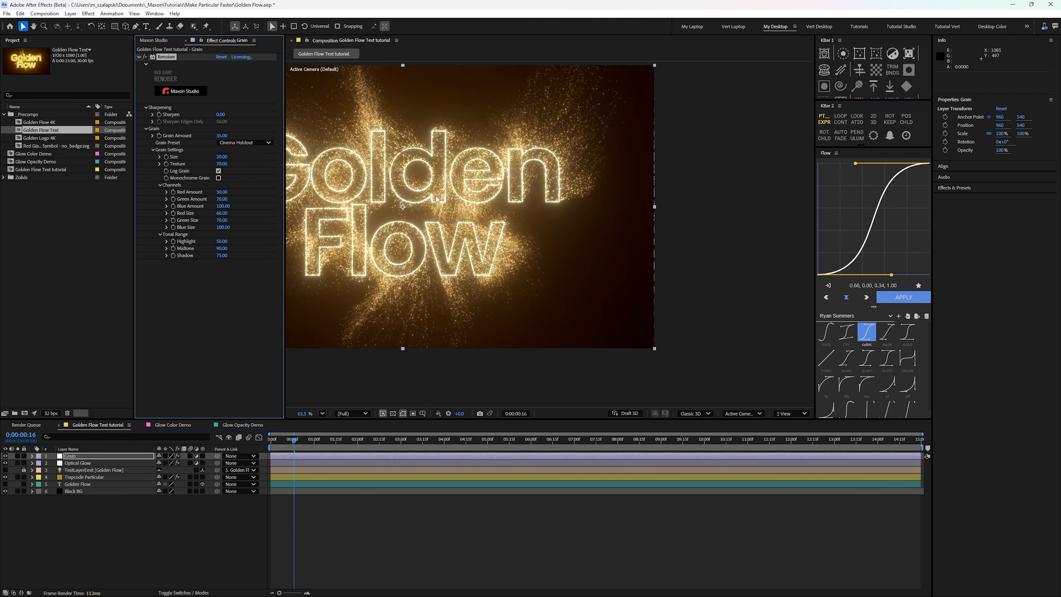
{"action": "left_click_drag", "start_coordinate": [464, 194], "coordinate": [593, 204]}
{"action": "scroll", "coordinate": [593, 205], "scroll_direction": "down", "scroll_amount": 1}
{"action": "left_click", "coordinate": [322, 412]}
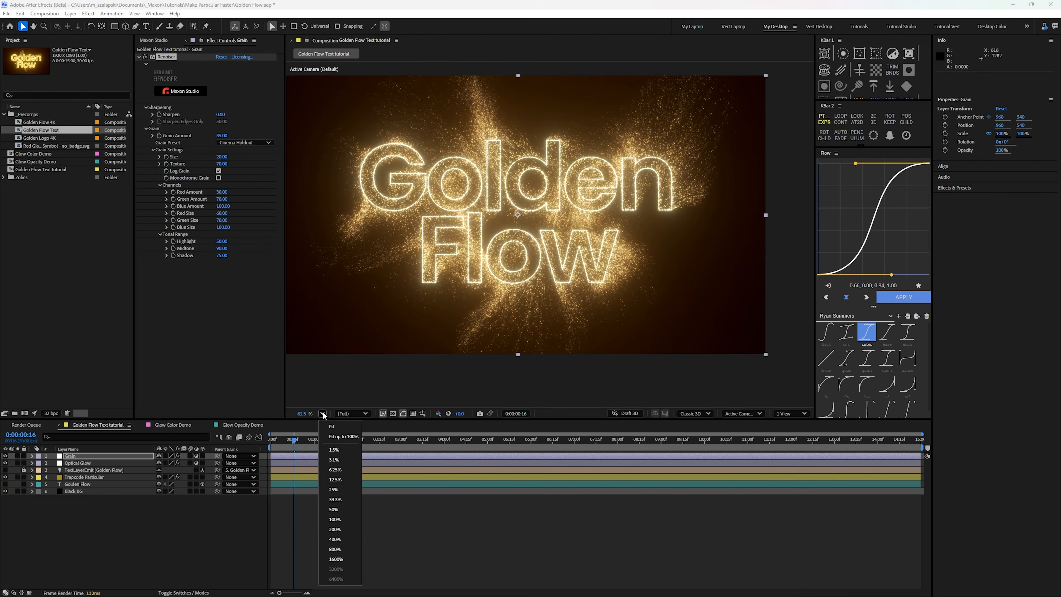
{"action": "left_click", "coordinate": [340, 426]}
Step: Turn on the visibility of the Golden Flow text layer beneath the particles
{"action": "left_click", "coordinate": [70, 496]}
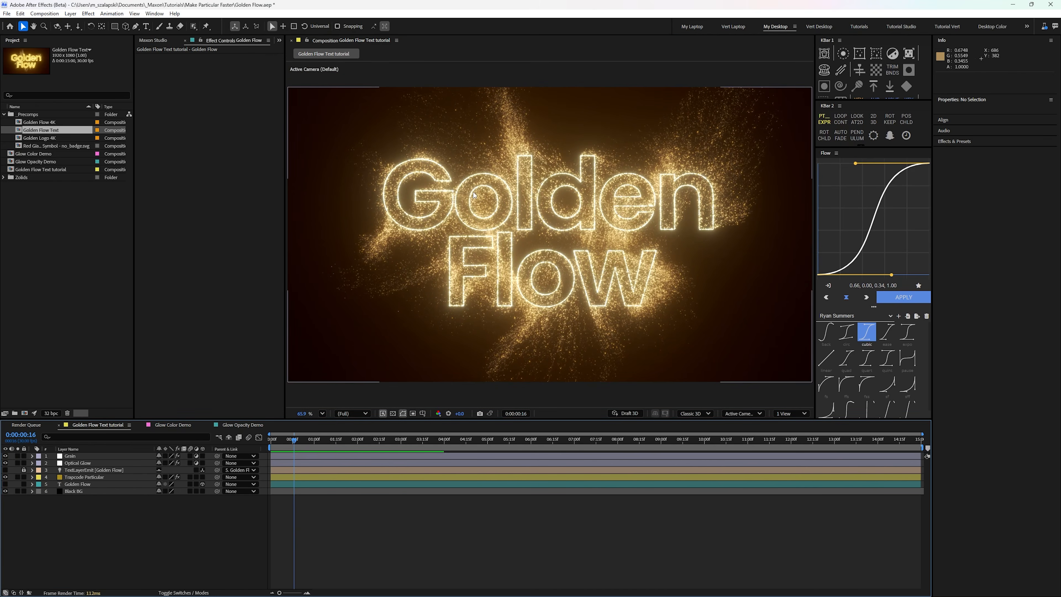
{"action": "left_click", "coordinate": [5, 484]}
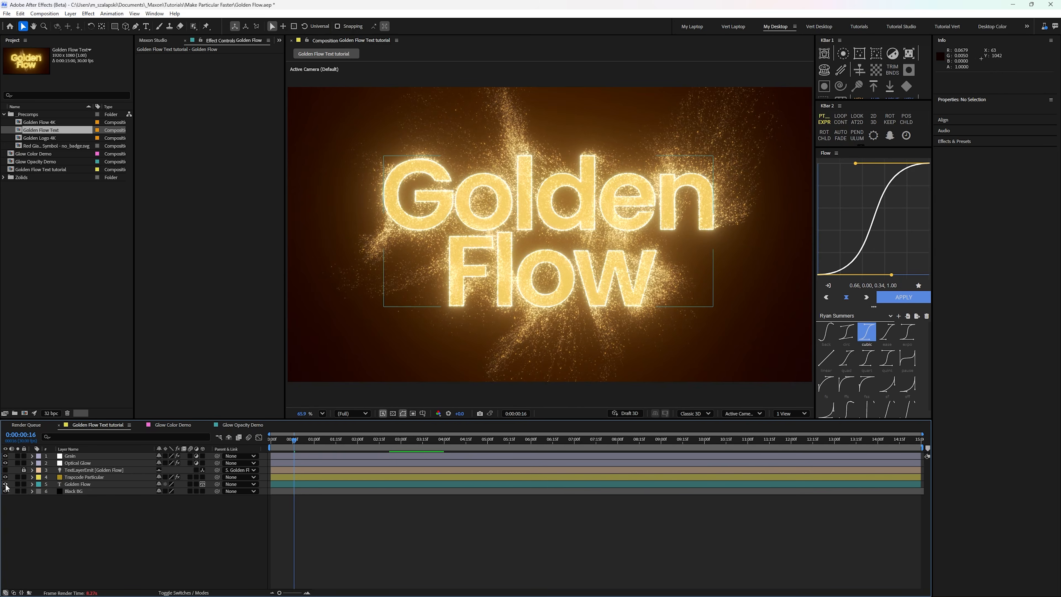